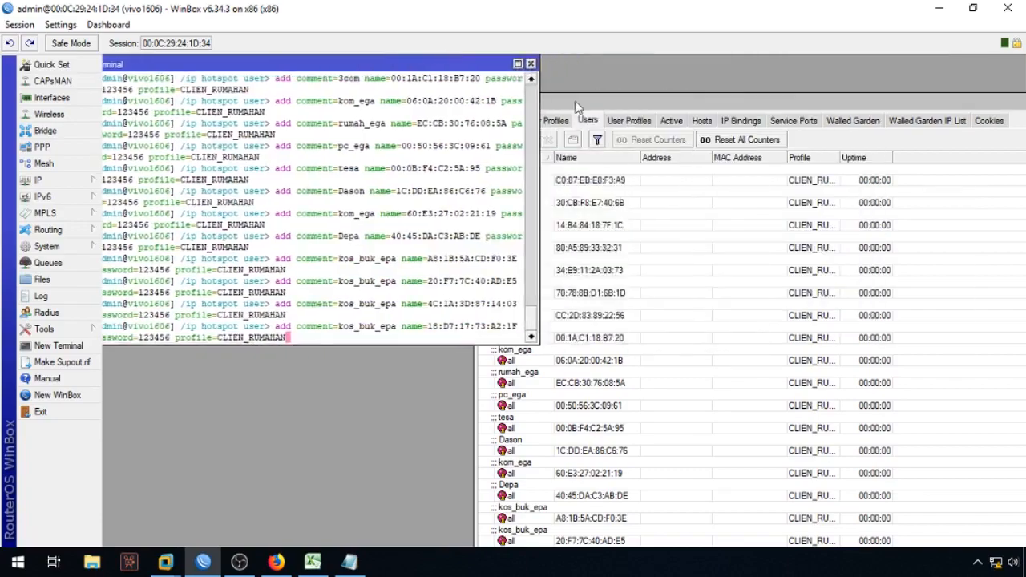
Step: Copy the next block of user-add commands from Notepad and paste it into the WinBox terminal
click(332, 210)
key(Return)
key(Return)
key(Return)
click(349, 561)
drag(2, 165, 500, 418)
right_click(347, 211)
click(376, 260)
click(203, 561)
right_click(380, 227)
click(414, 288)
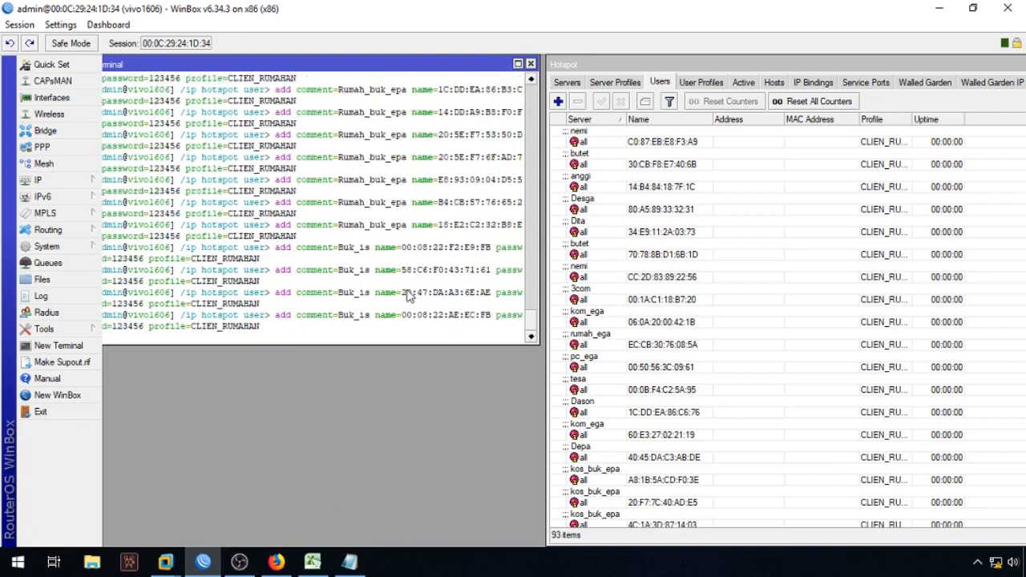
Step: Paste the last block of user-add commands into the terminal, then maximize the Hotspot window
click(348, 561)
scroll(188, 494, down, 6)
drag(4, 188, 566, 495)
right_click(267, 142)
click(304, 192)
click(203, 561)
right_click(339, 267)
click(385, 333)
double_click(775, 65)
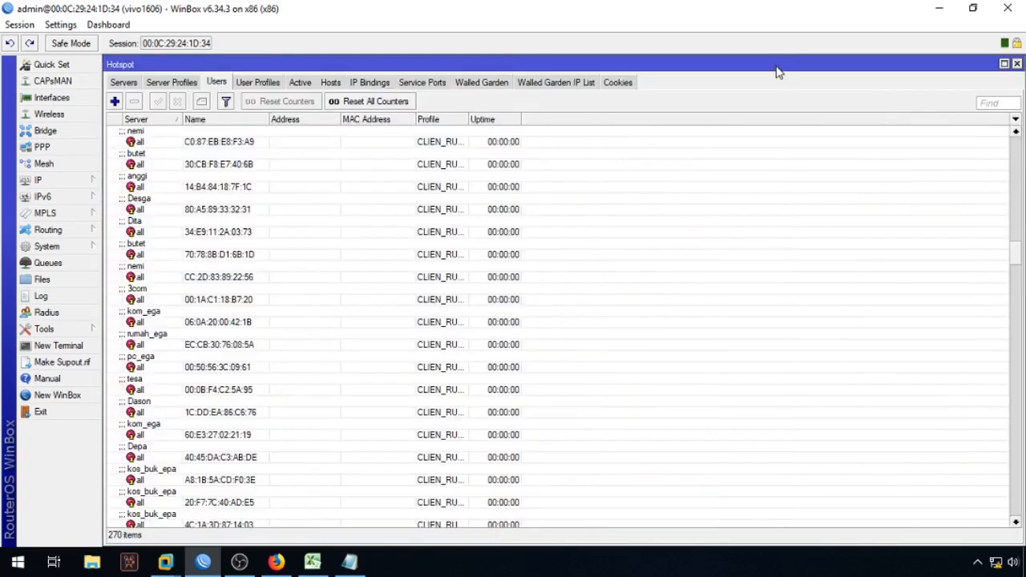
Step: Select all 269 hotspot IP bindings and delete them
drag(1016, 244, 978, 128)
drag(469, 119, 602, 129)
mouse_move(1014, 151)
mouse_down()
mouse_move(1017, 381)
mouse_move(1015, 136)
mouse_up()
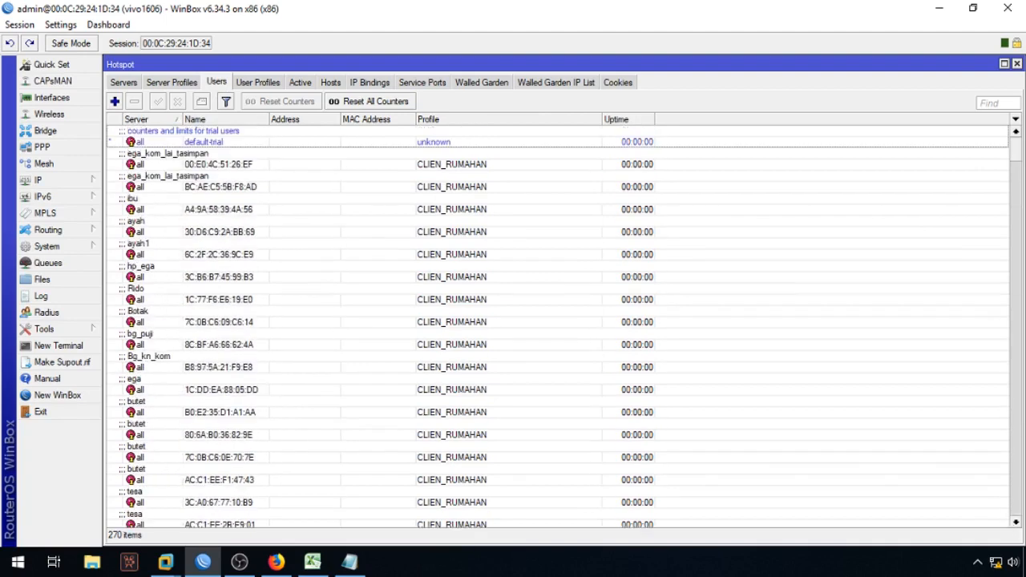
click(369, 82)
click(325, 175)
key(ctrl+a)
key(Delete)
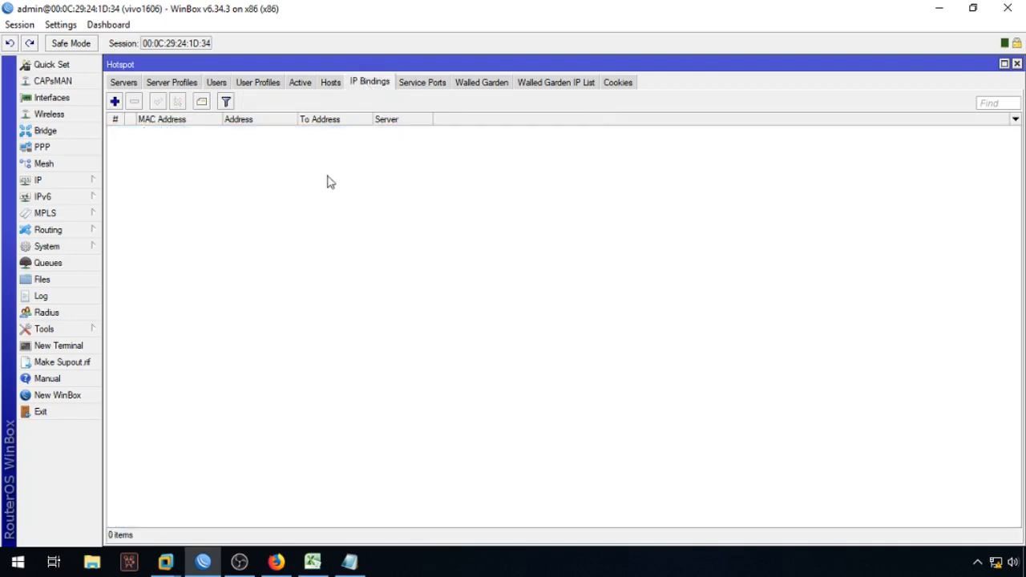
Step: Close the Hotspot and terminal windows, then reopen IP > Hotspot on the Hosts list
click(1016, 64)
click(529, 64)
click(44, 179)
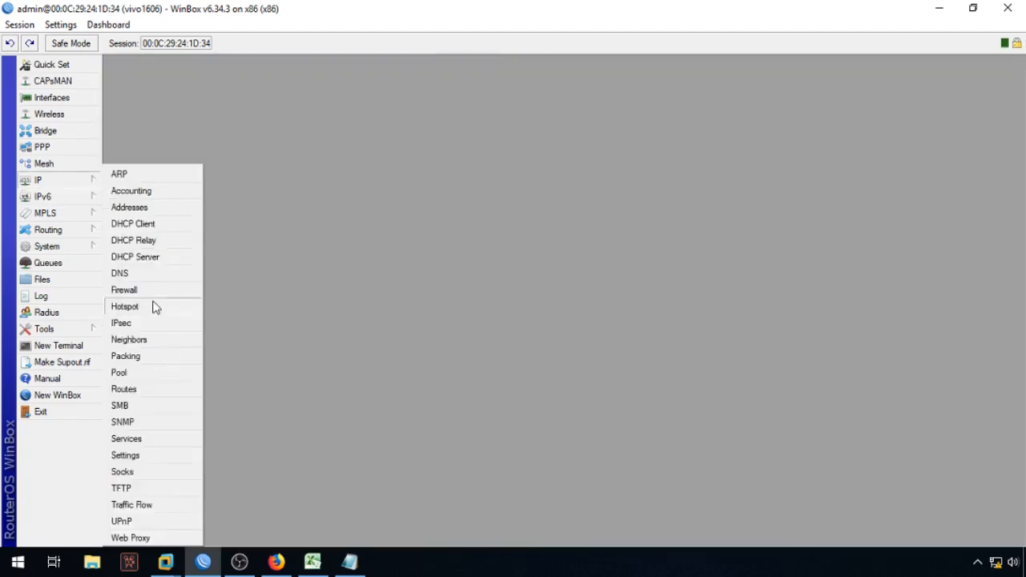
click(153, 304)
click(331, 83)
click(301, 83)
click(331, 82)
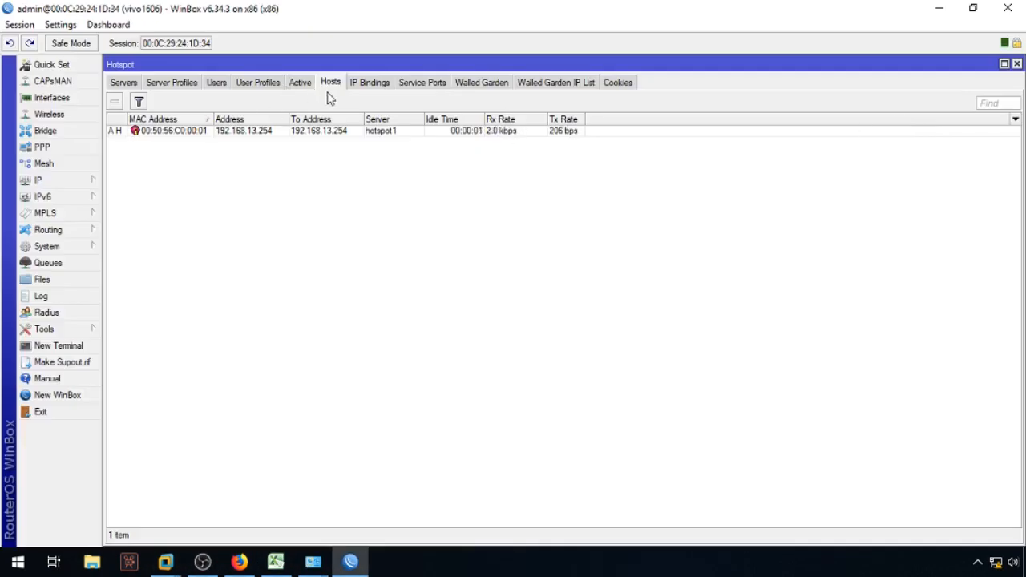
Step: Review the single active session on hotspot1, widening the User column to show the full MAC
mouse_move(117, 137)
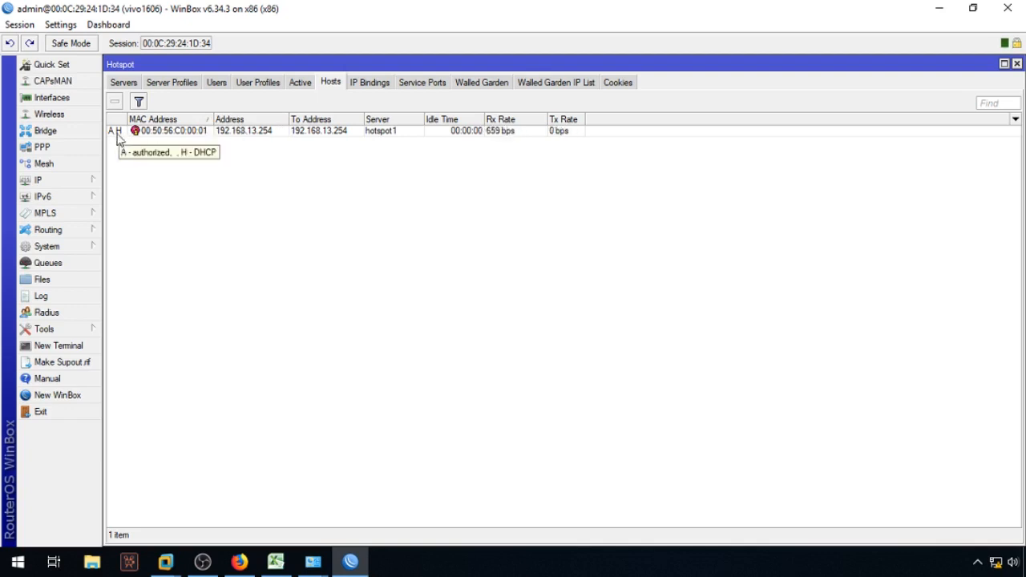
click(298, 84)
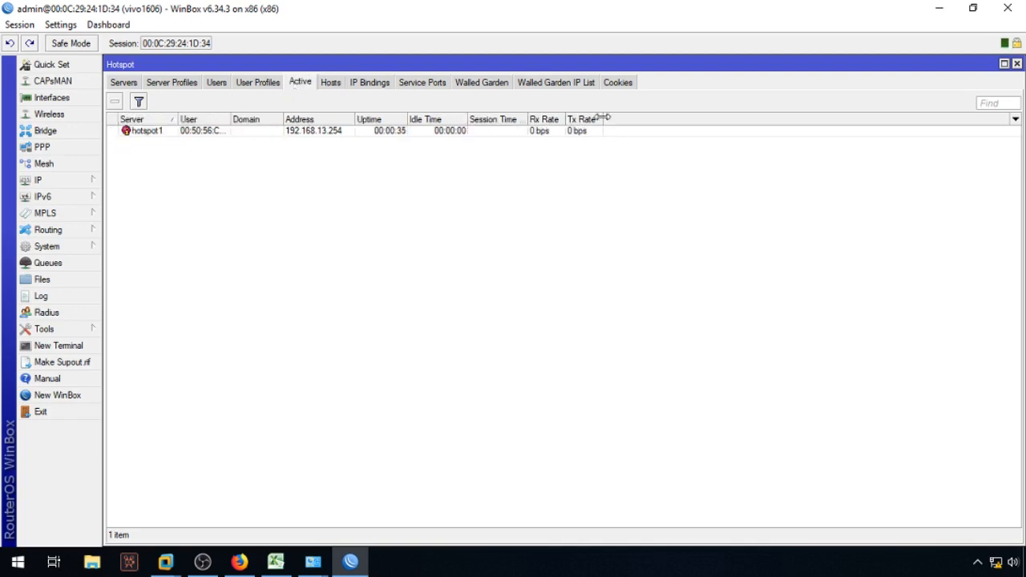
drag(231, 120, 355, 121)
right_click(272, 177)
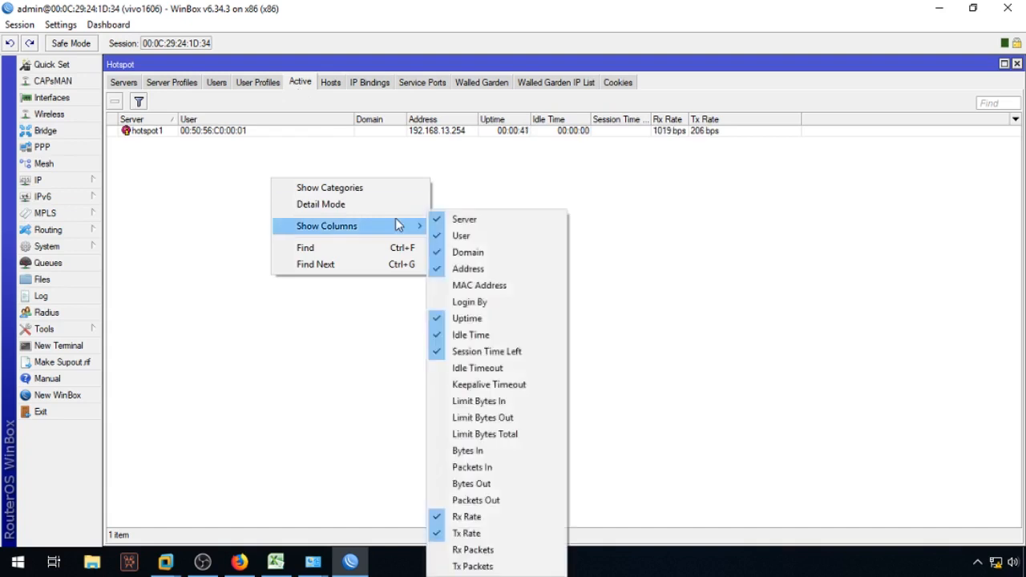
click(799, 366)
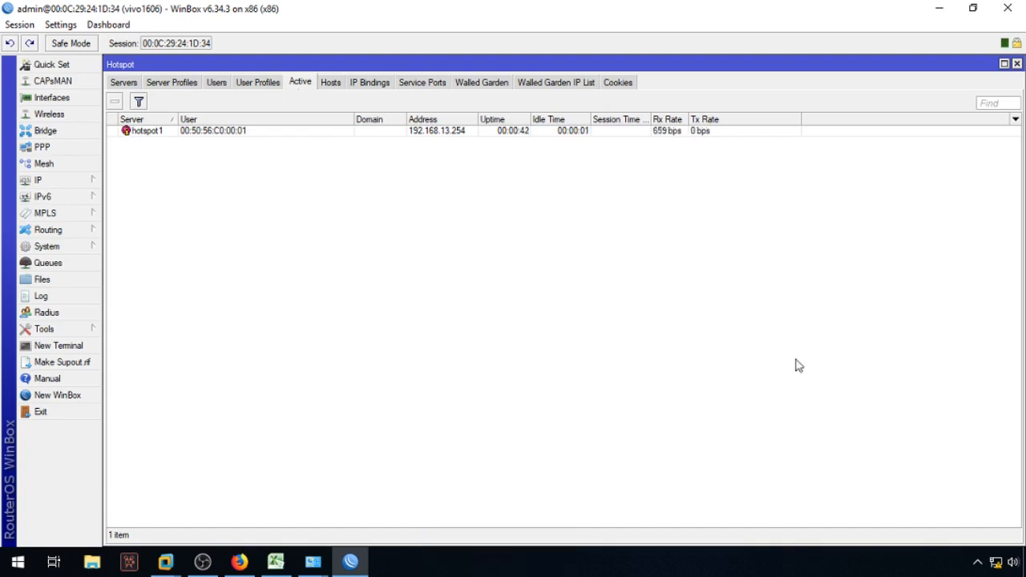
Step: Load Egasumbar.net/status in a new Firefox tab, then open the router Log in WinBox
click(240, 562)
click(350, 24)
text(Egasumbar.net/)
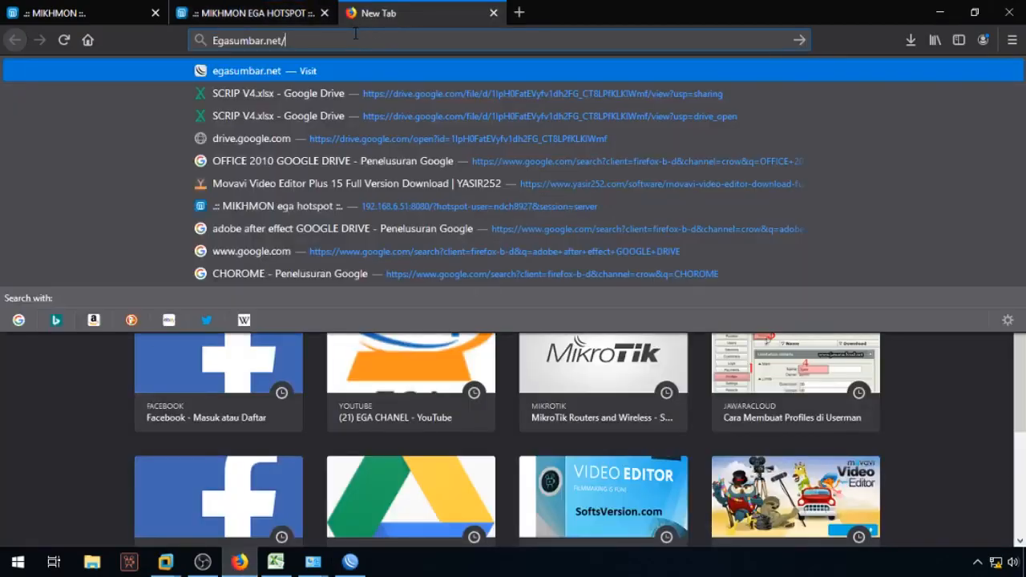
text(status)
key(Return)
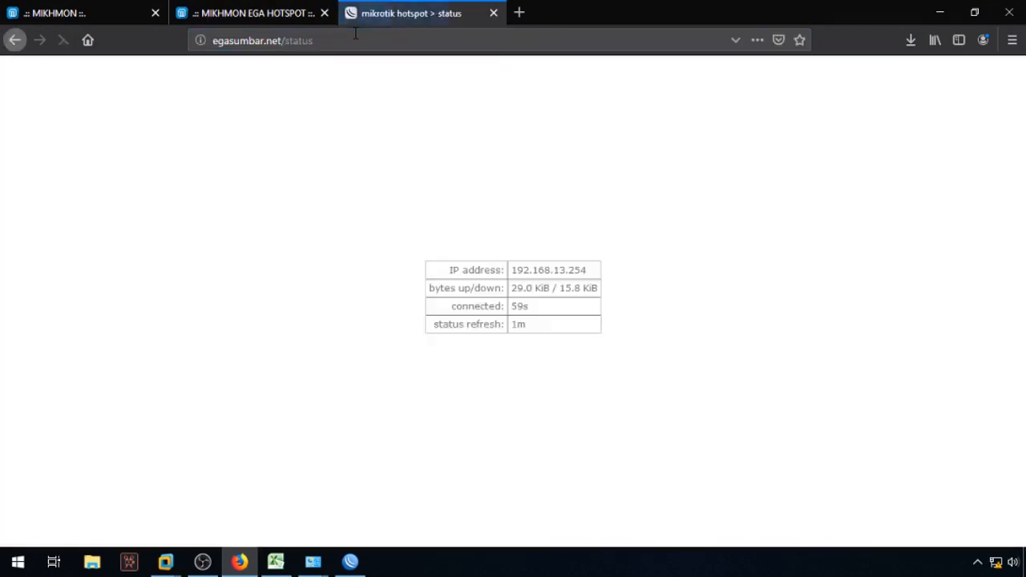
mouse_move(437, 266)
mouse_down()
mouse_move(573, 321)
mouse_move(612, 349)
mouse_move(469, 311)
mouse_move(448, 266)
mouse_up()
click(398, 42)
click(350, 561)
click(41, 296)
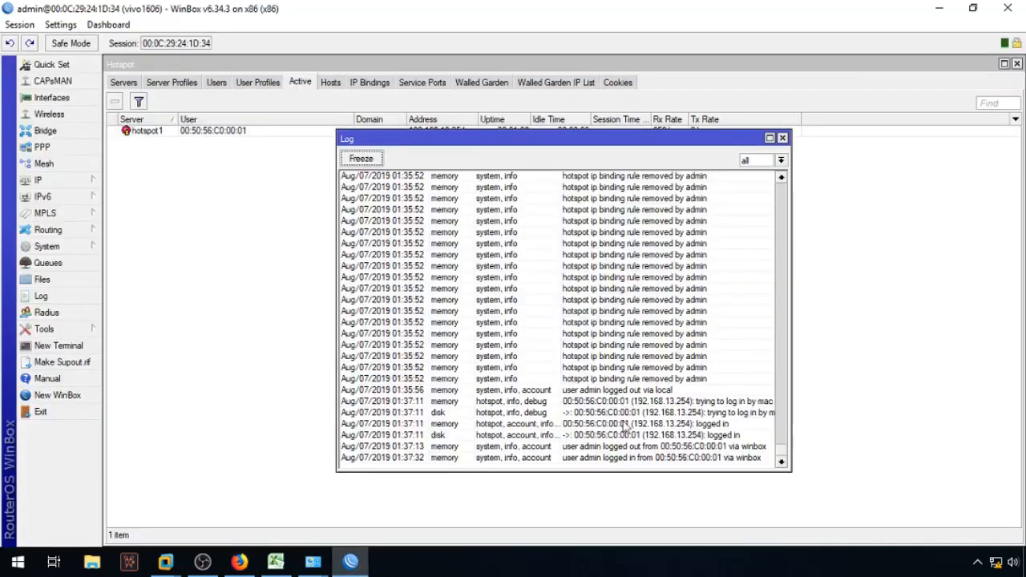
Step: Close the router log and scroll through the list of 270 hotspot users
click(770, 138)
click(1019, 62)
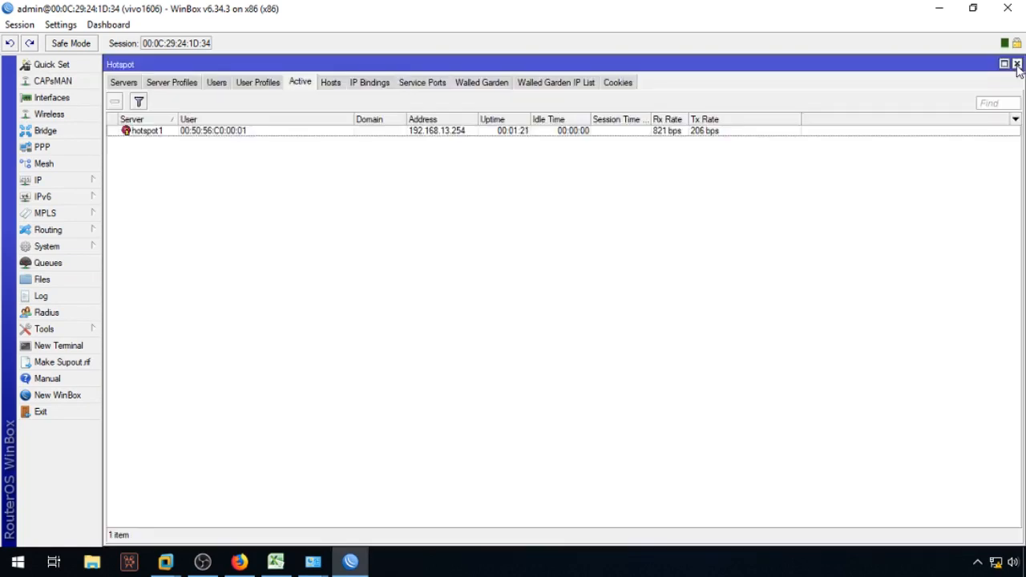
click(258, 83)
click(217, 82)
scroll(1001, 321, down, 5)
scroll(994, 478, up, 5)
click(239, 209)
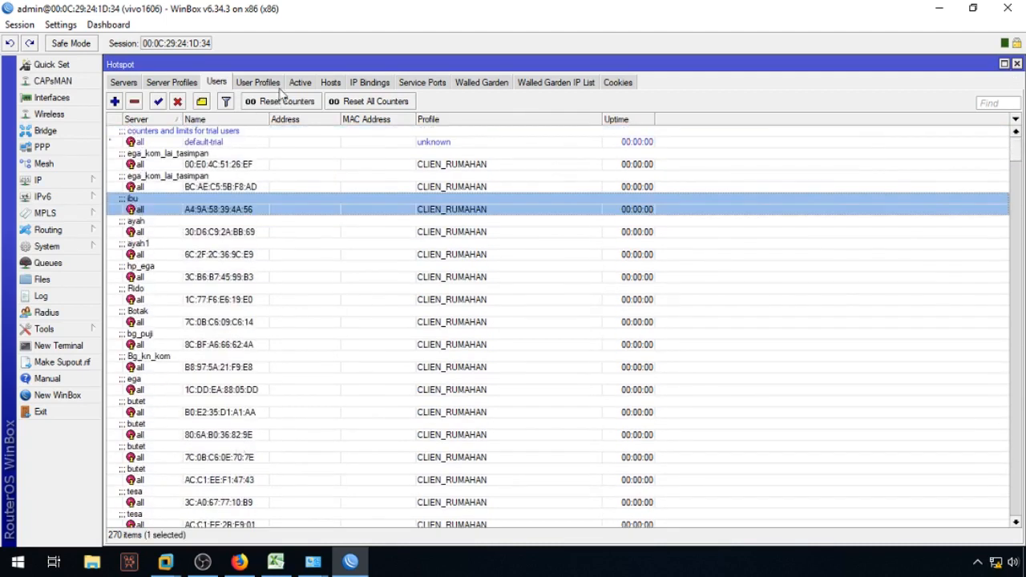
Step: Check the Active, Hosts and now-empty IP Bindings lists, then close the Hotspot window
click(277, 87)
click(300, 82)
click(329, 83)
click(303, 83)
click(329, 83)
click(359, 89)
click(222, 90)
drag(1016, 159, 1016, 521)
click(1016, 63)
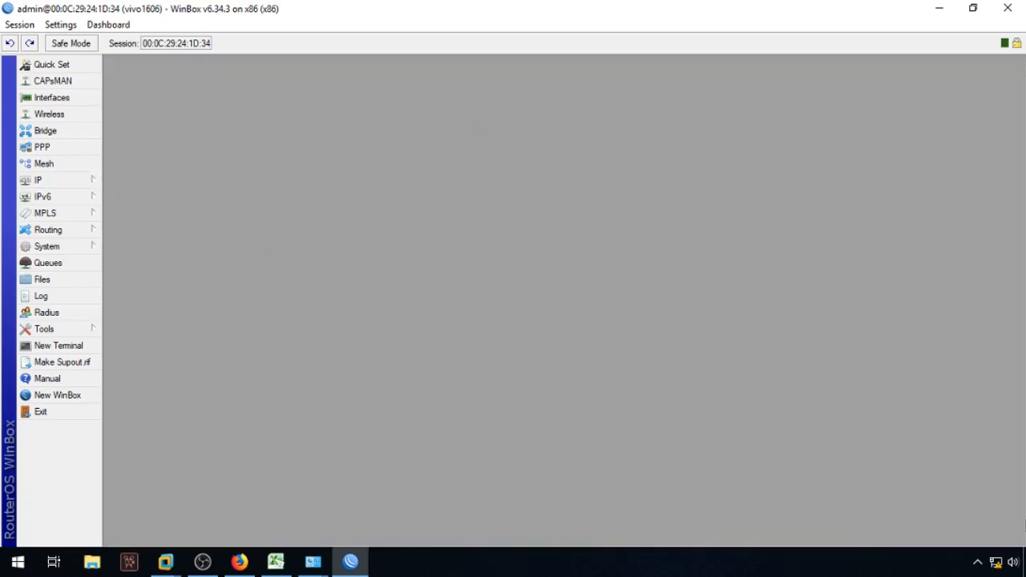
click(977, 562)
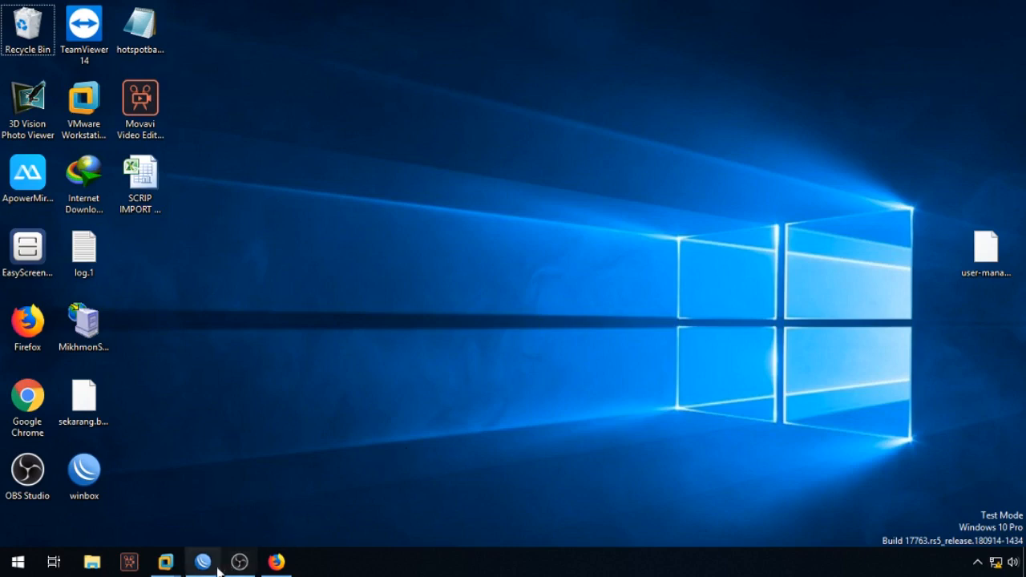
Step: Minimize the OBS Studio recording window and bring WinBox back to the front
click(245, 562)
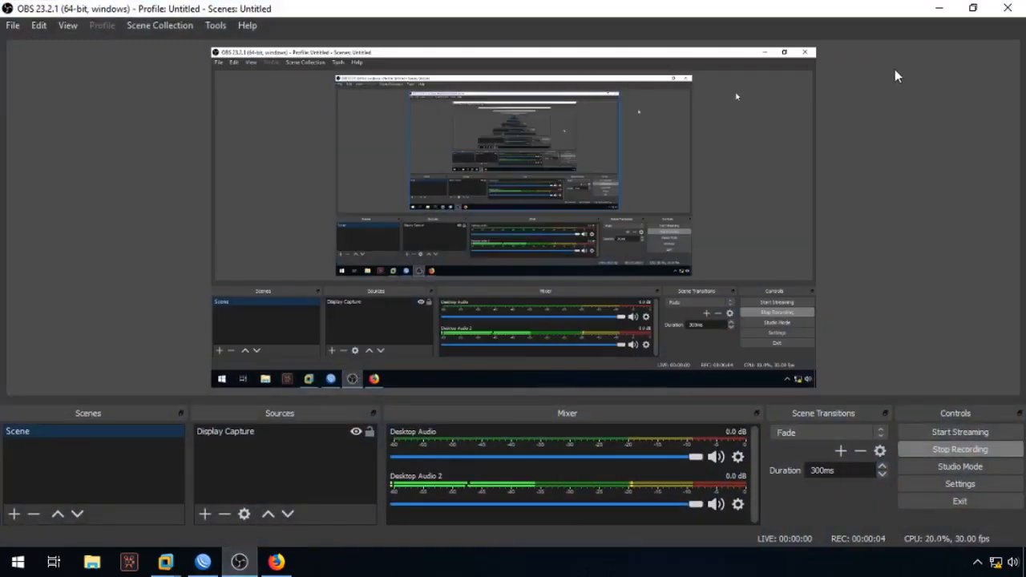
click(929, 10)
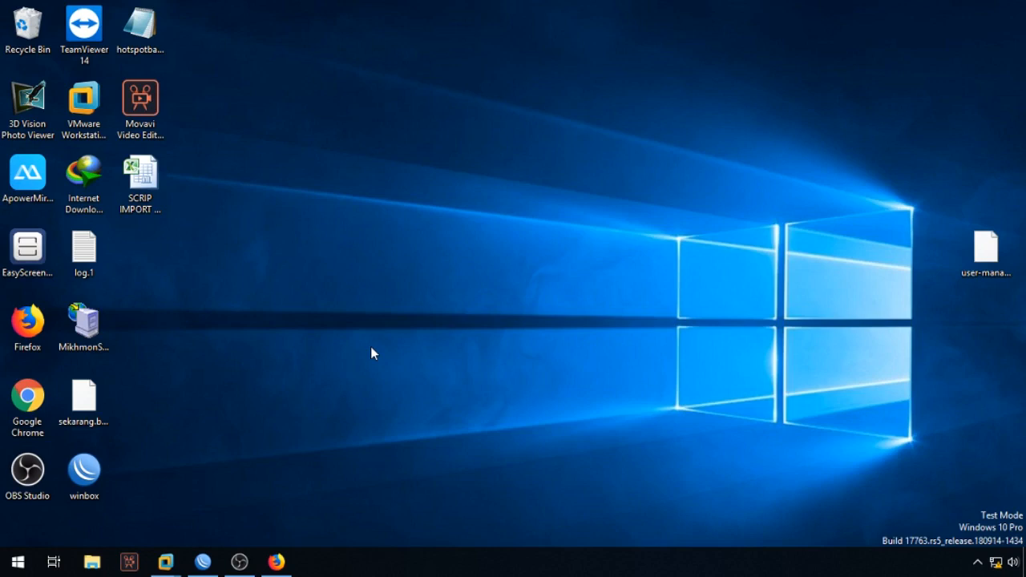
click(212, 569)
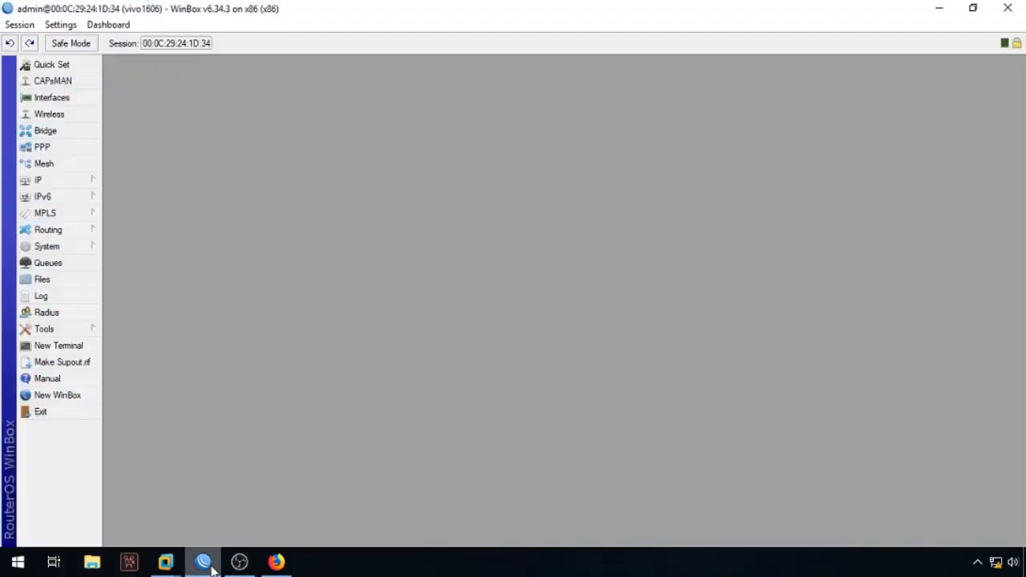
click(90, 183)
click(132, 306)
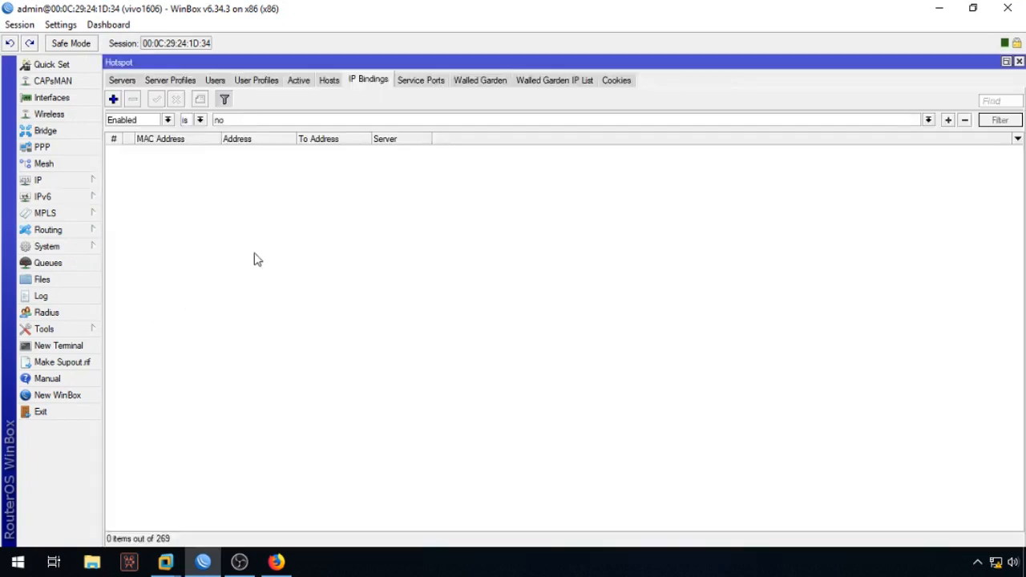
click(298, 80)
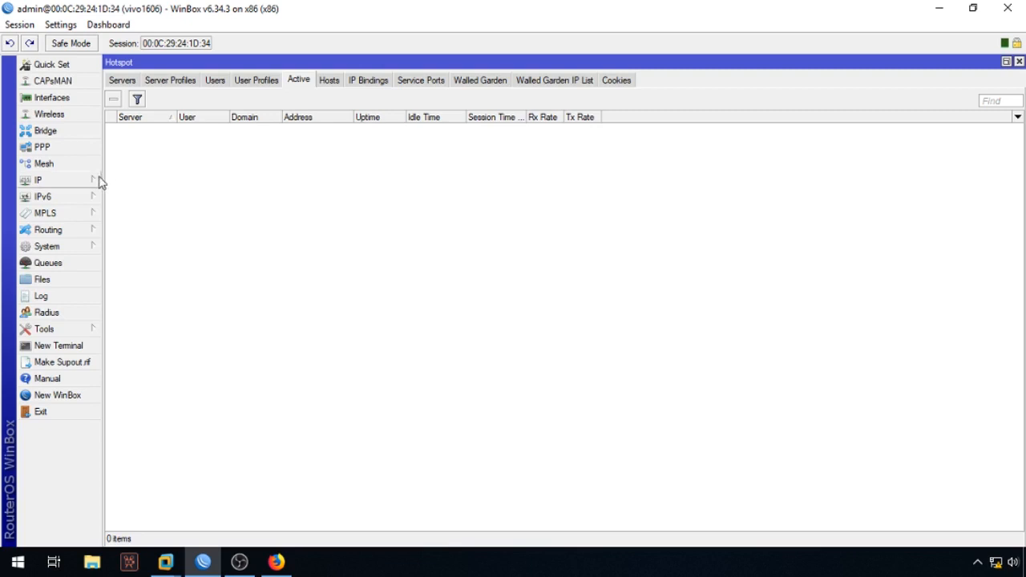
click(1019, 63)
click(947, 10)
right_click(435, 152)
click(461, 199)
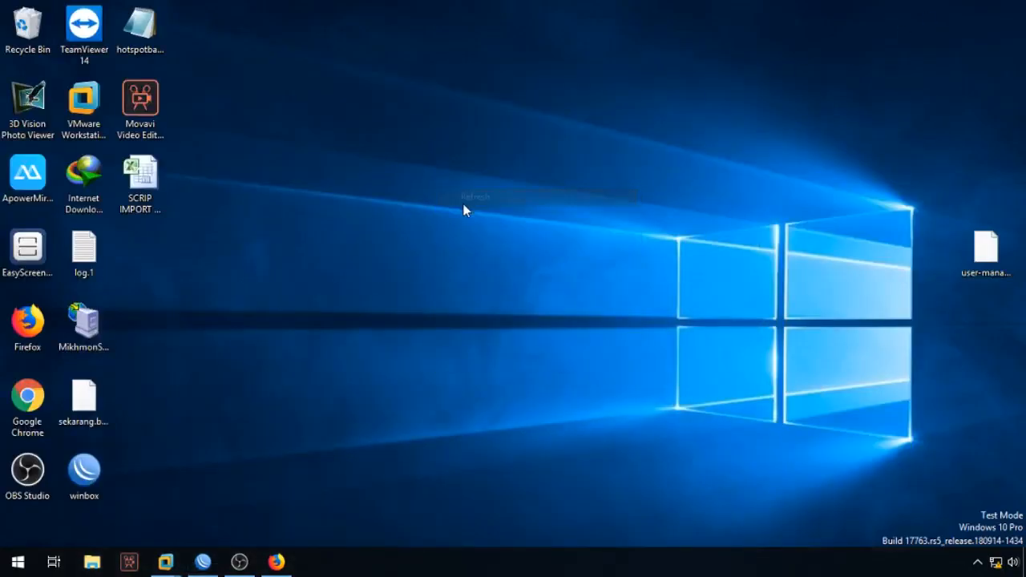
click(207, 563)
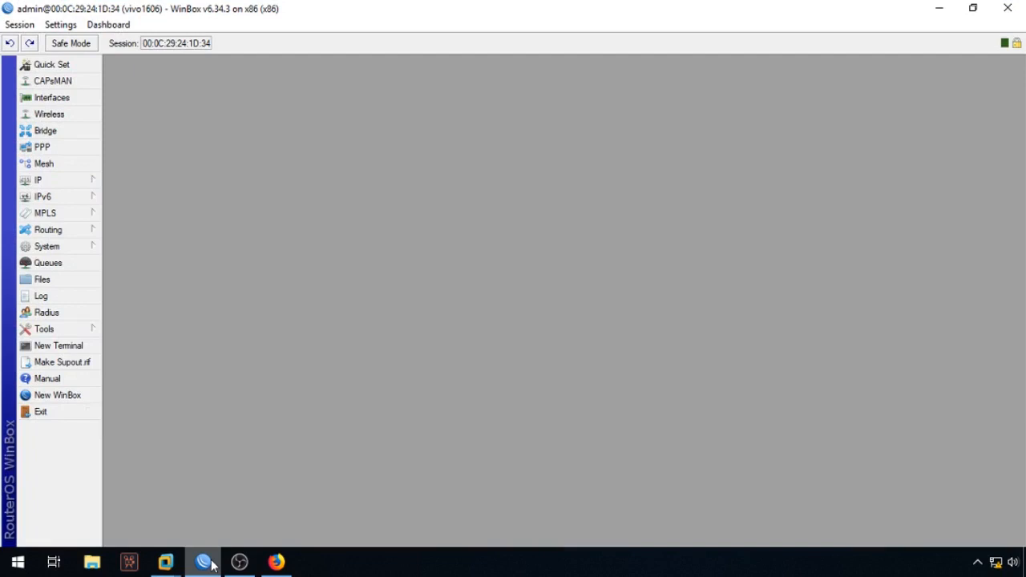
Step: Open the SERVER HOTSPOT ALL profile from IP > Hotspot > Server Profiles for editing
click(90, 182)
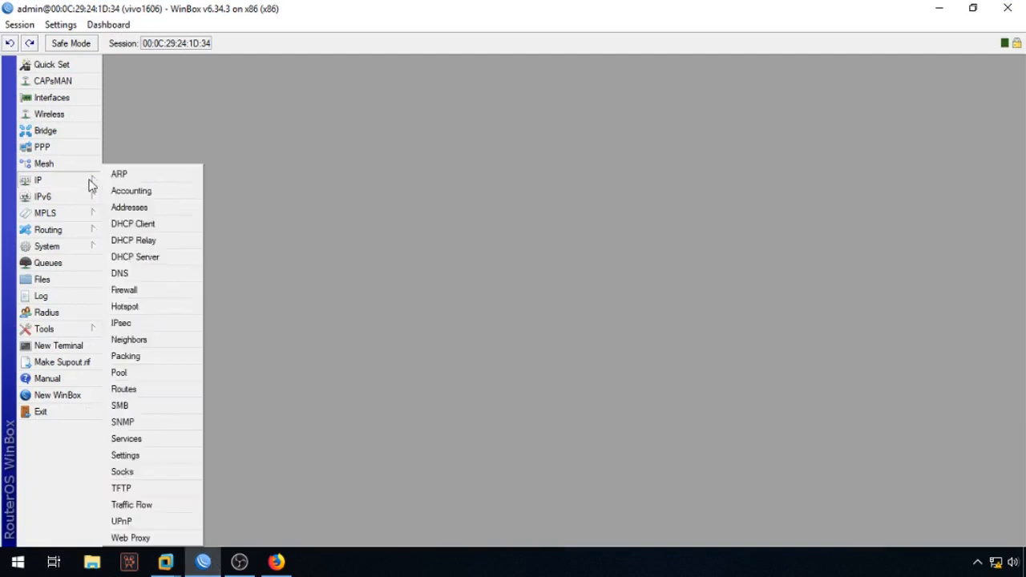
click(132, 306)
click(177, 84)
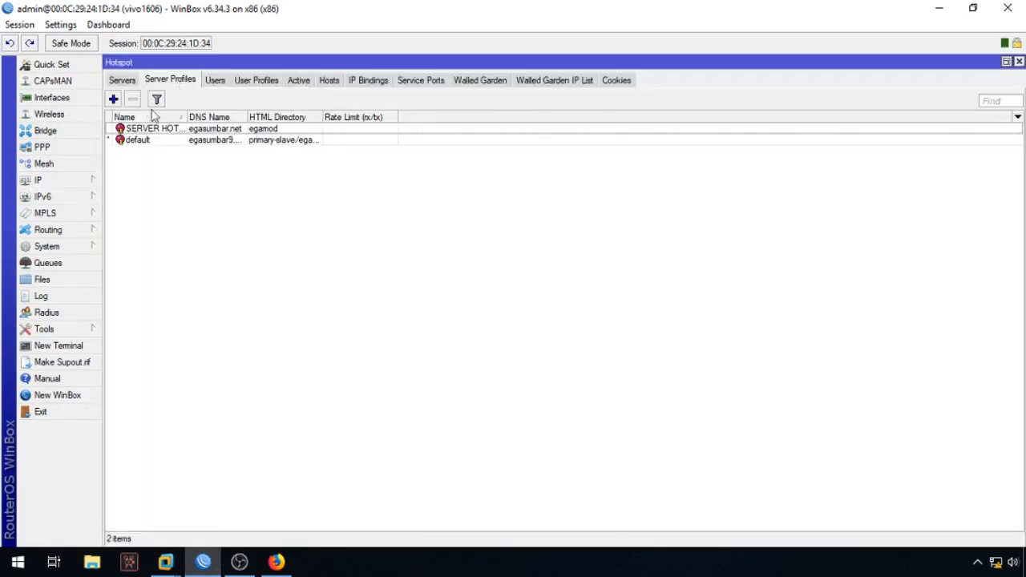
click(152, 129)
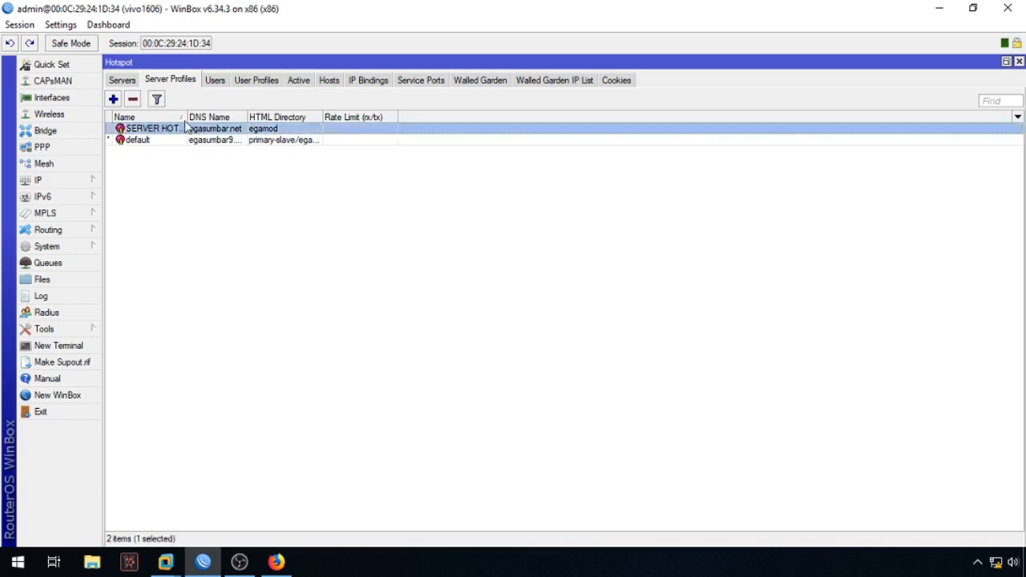
drag(187, 117, 283, 119)
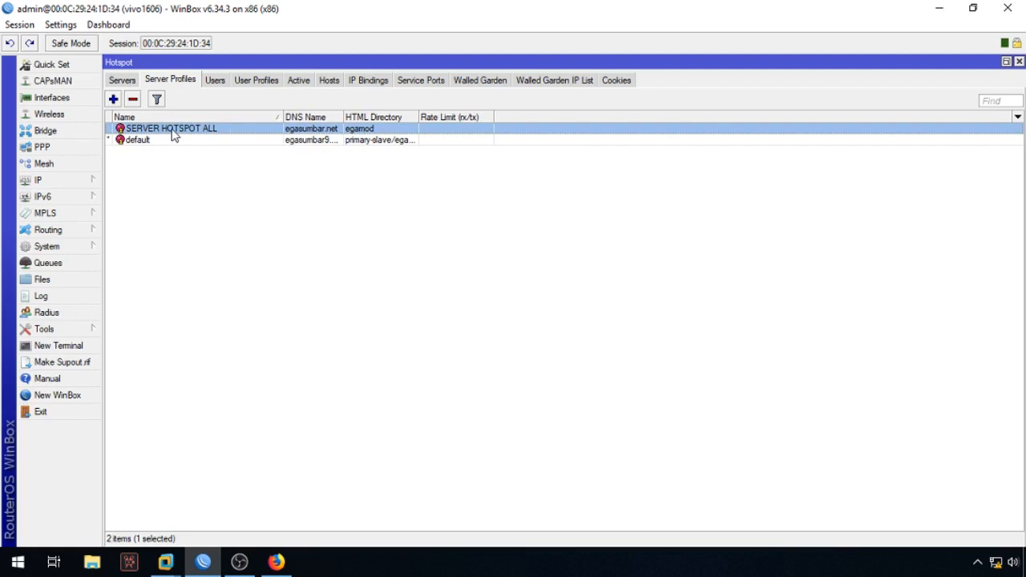
double_click(217, 136)
click(438, 190)
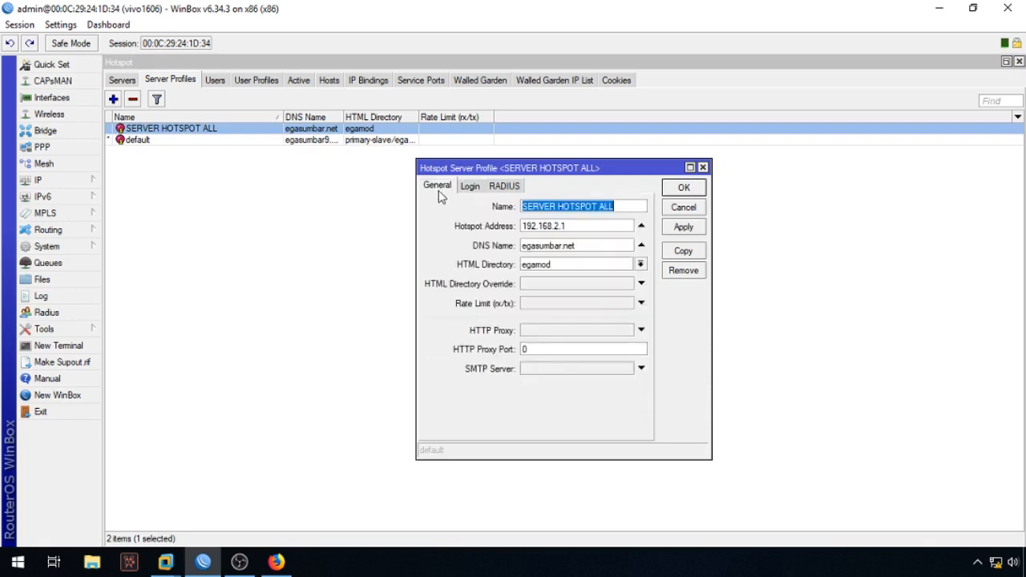
Step: On the Login tab, tick MAC and set MAC Auth. Mode to MAC as username
click(472, 187)
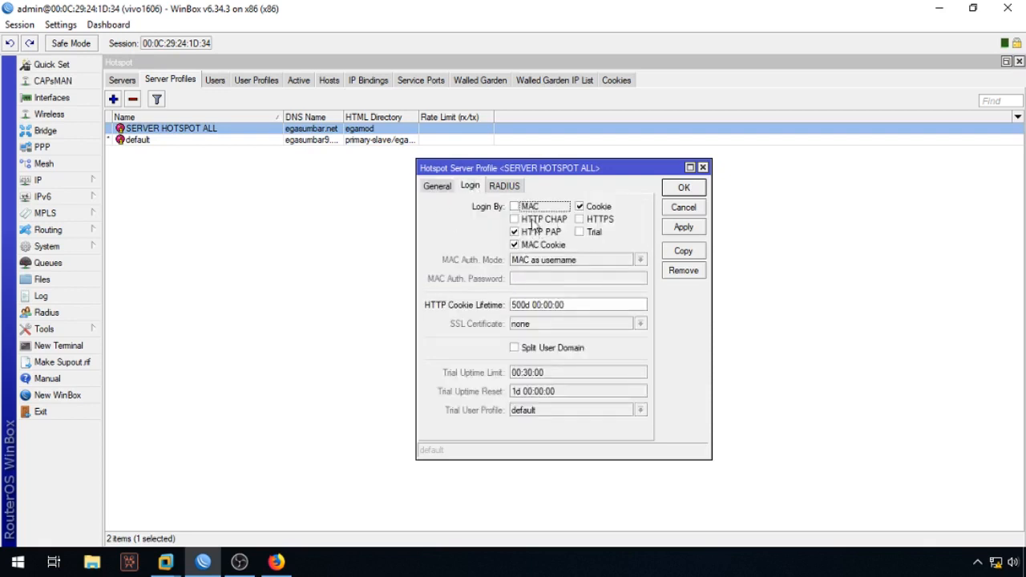
click(522, 208)
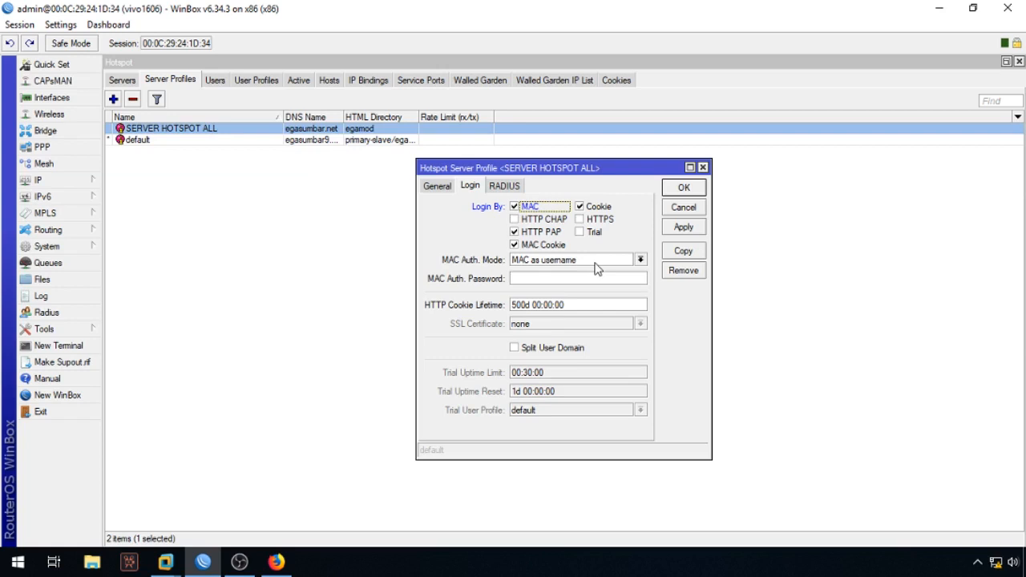
click(557, 277)
click(577, 261)
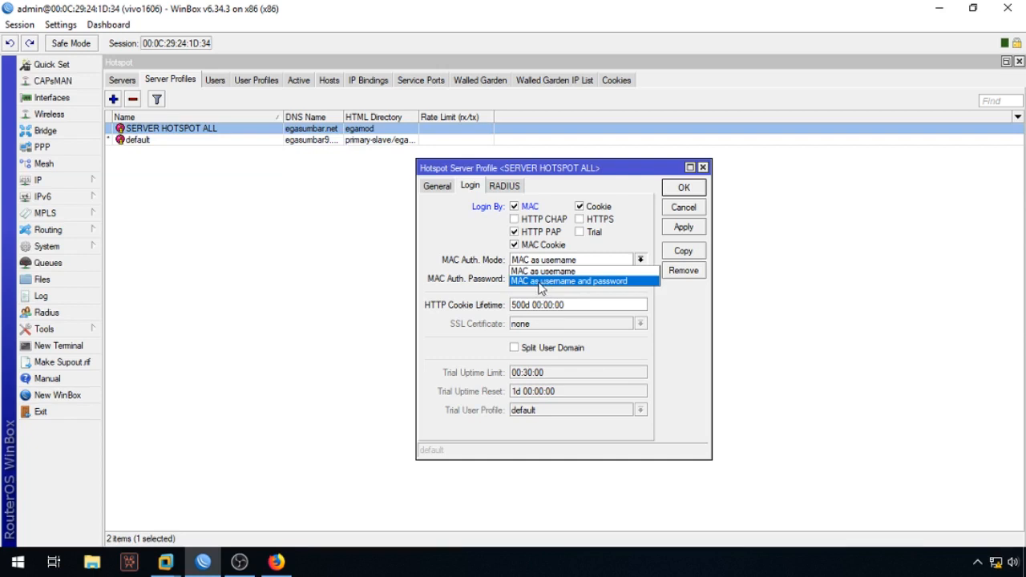
click(604, 281)
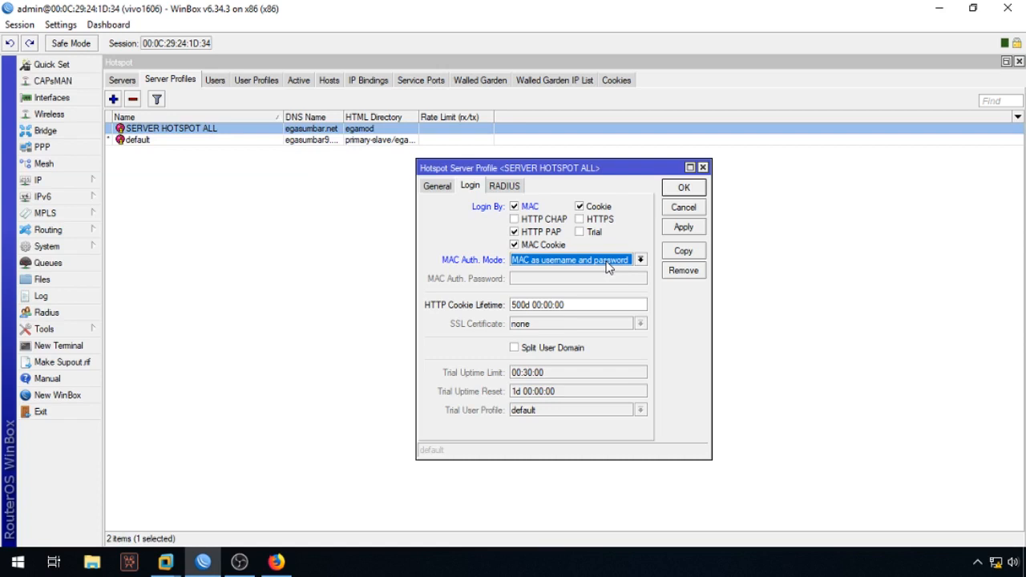
click(600, 261)
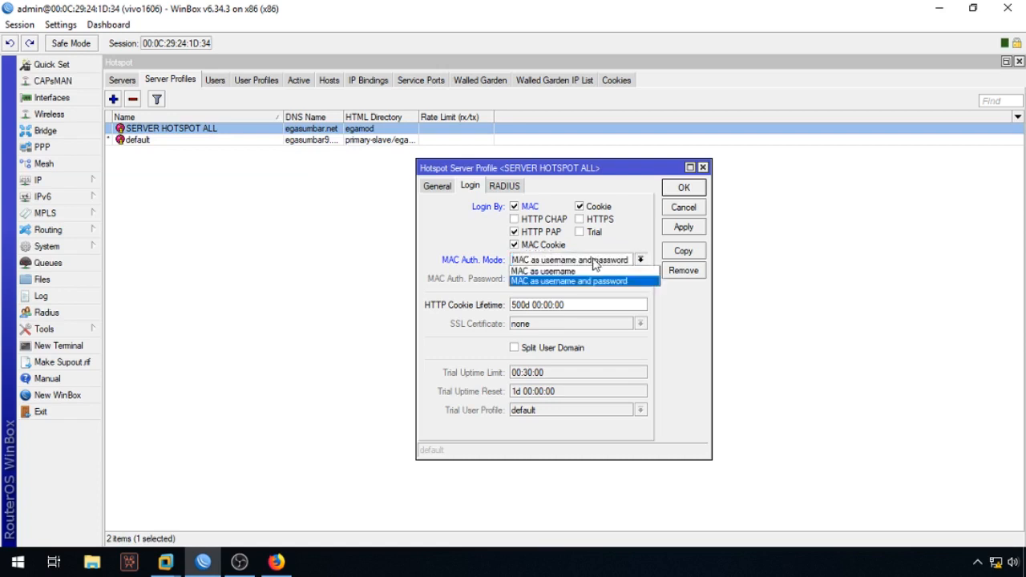
click(558, 273)
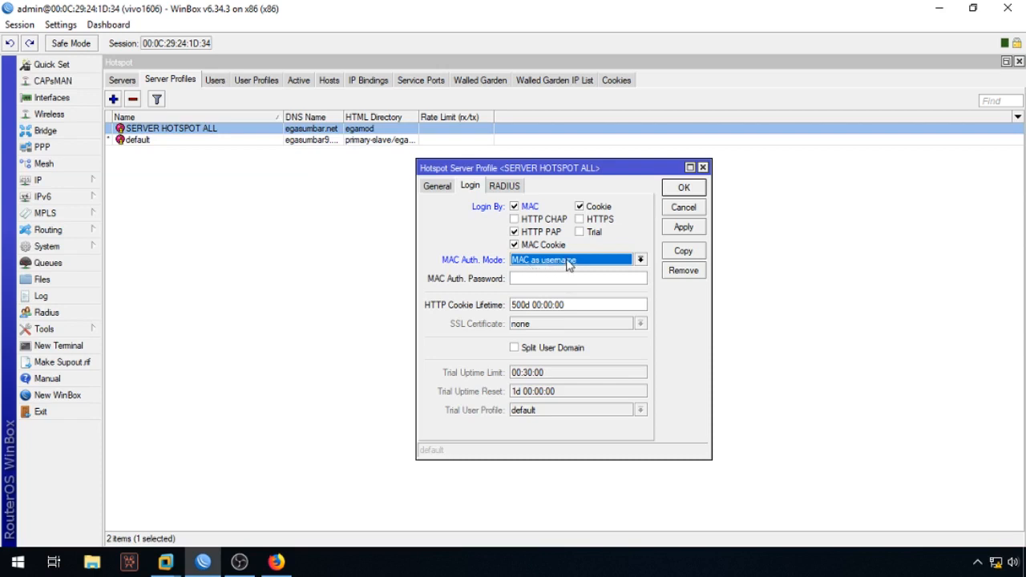
click(518, 278)
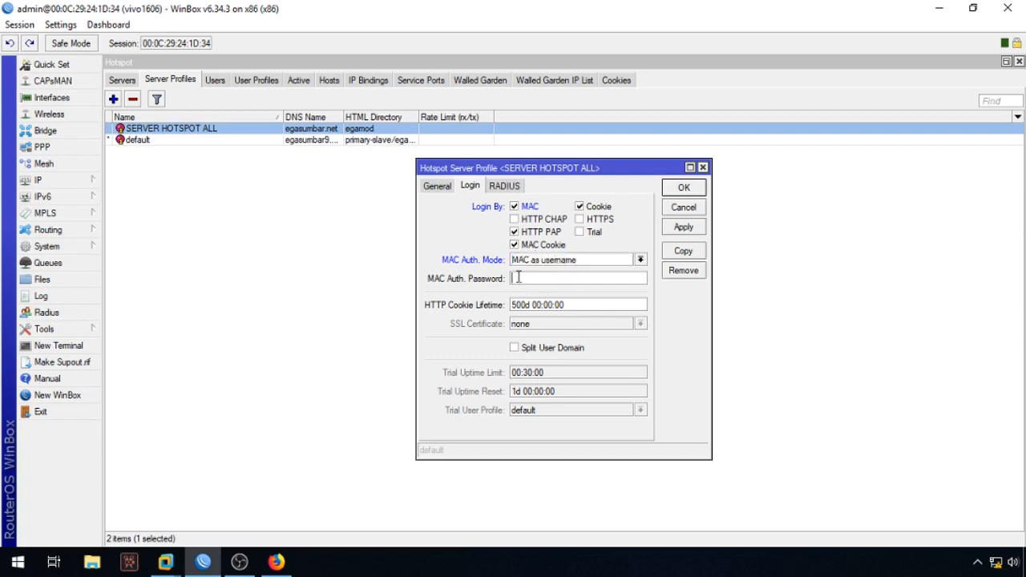
Step: Launch Notepad from Windows Accessories and place it to the right of WinBox
click(18, 561)
scroll(162, 368, down, 4)
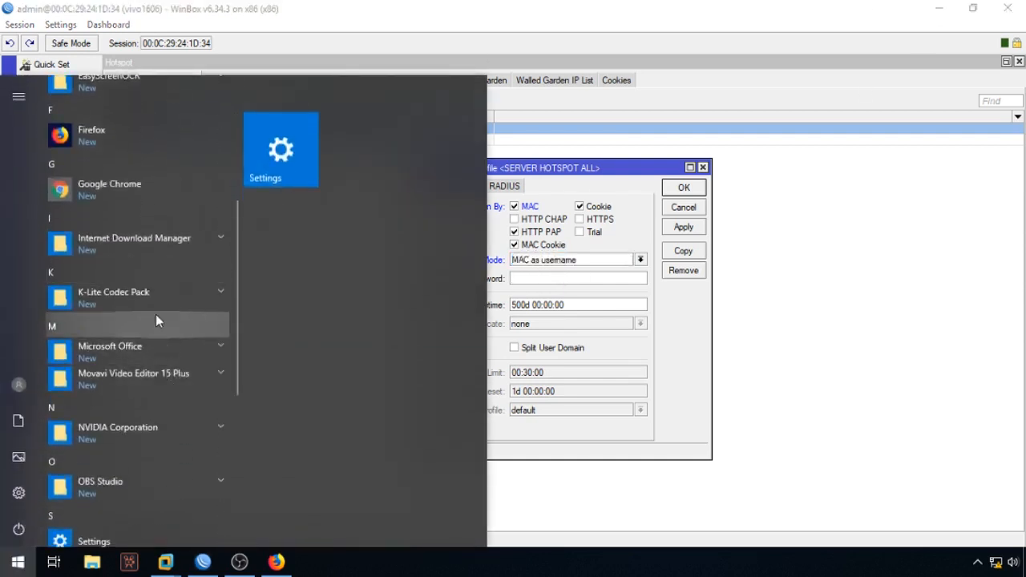
scroll(141, 363, down, 3)
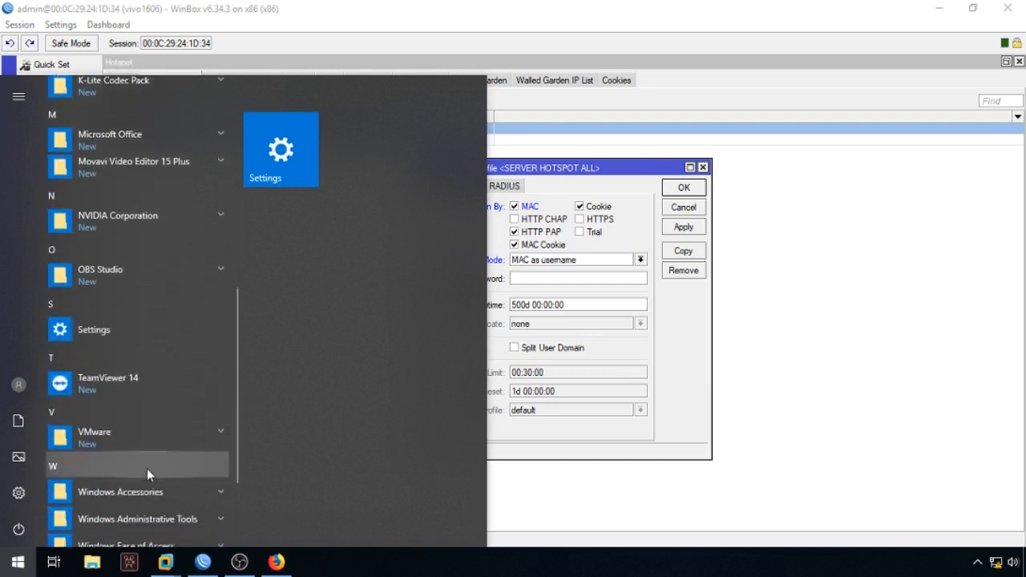
scroll(146, 464, down, 2)
click(150, 361)
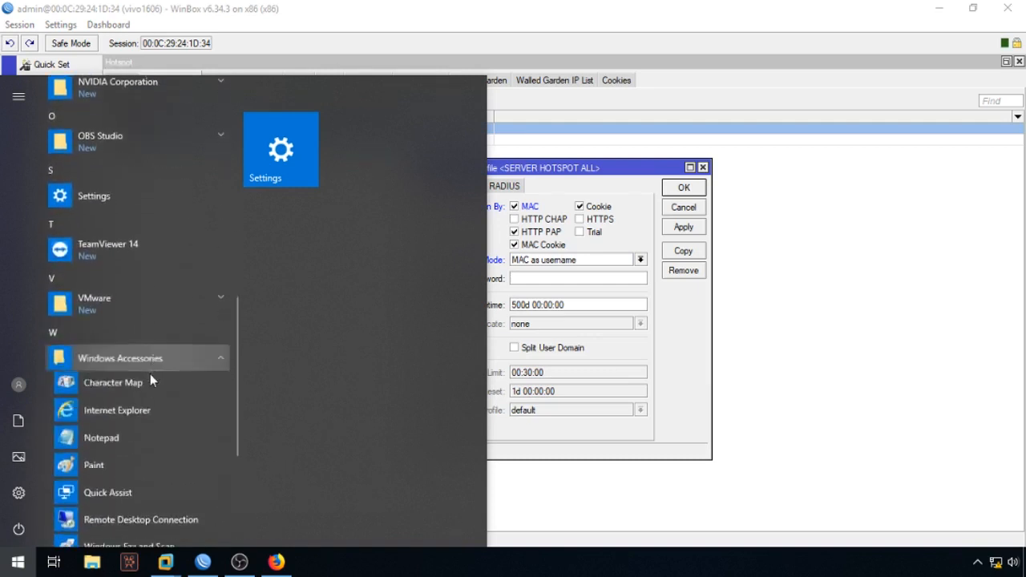
click(101, 439)
drag(412, 321, 917, 183)
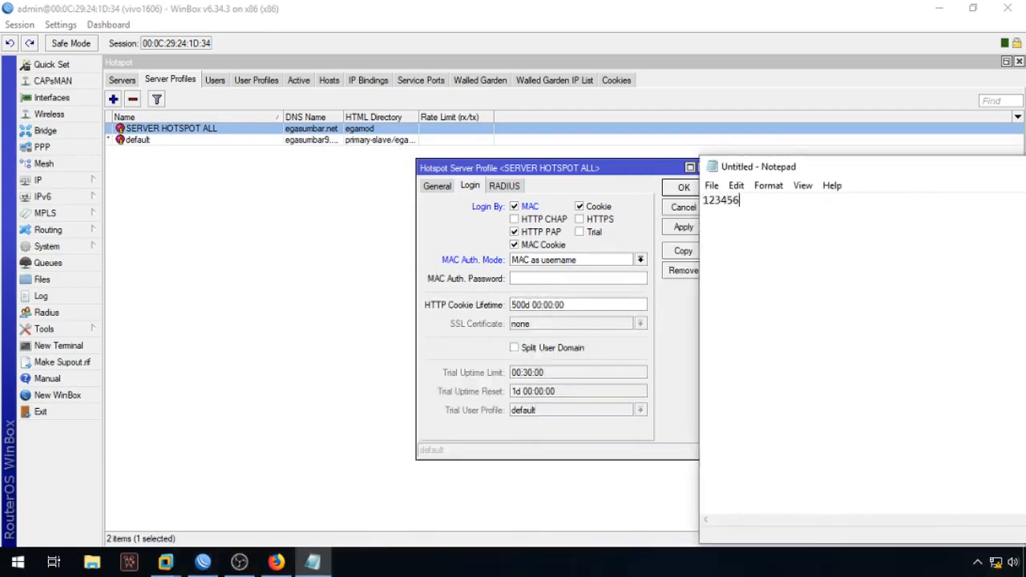
Step: Copy the password from Notepad into MAC Auth. Password and save the SERVER HOTSPOT ALL profile
double_click(728, 206)
right_click(727, 202)
click(530, 279)
right_click(529, 279)
click(566, 322)
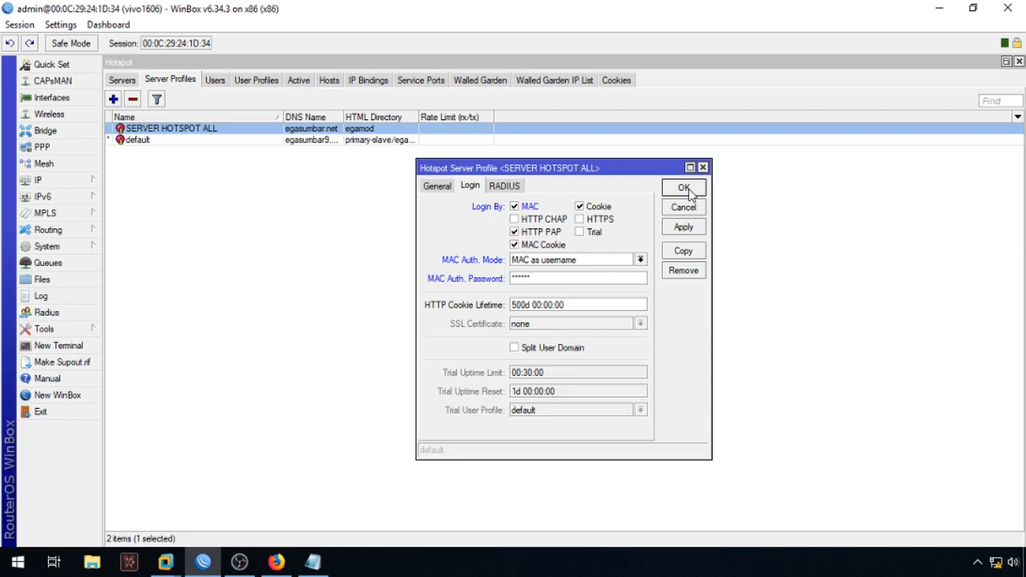
click(683, 189)
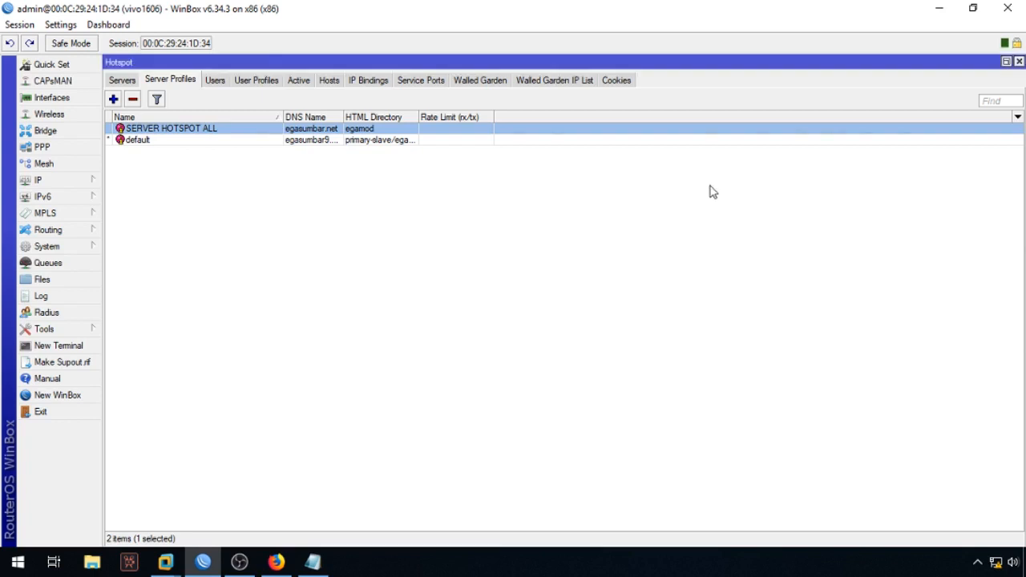
Step: Add a hotspot user profile named PROFIL RUMAHAN and untick Transparent Proxy
click(271, 84)
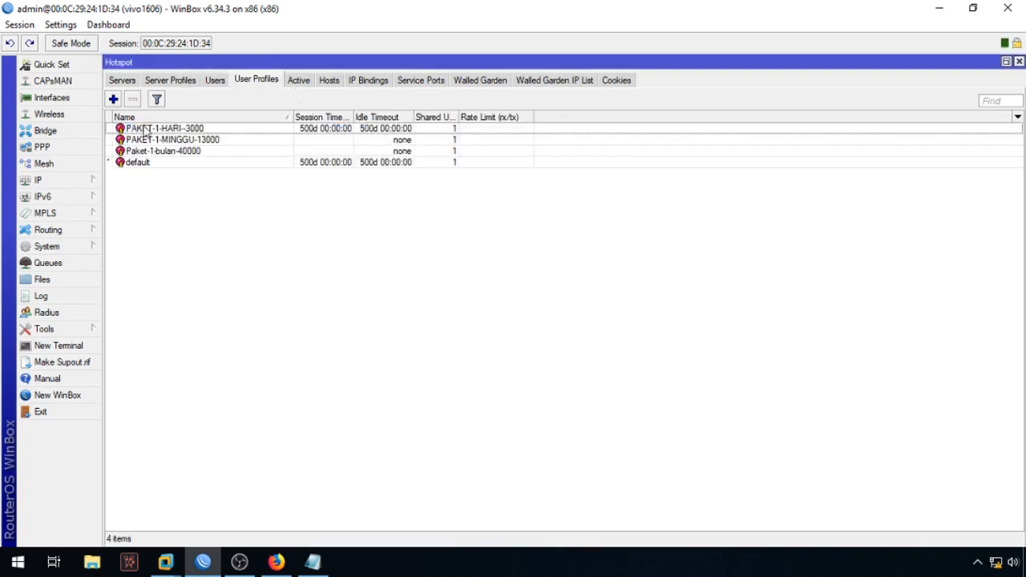
click(113, 99)
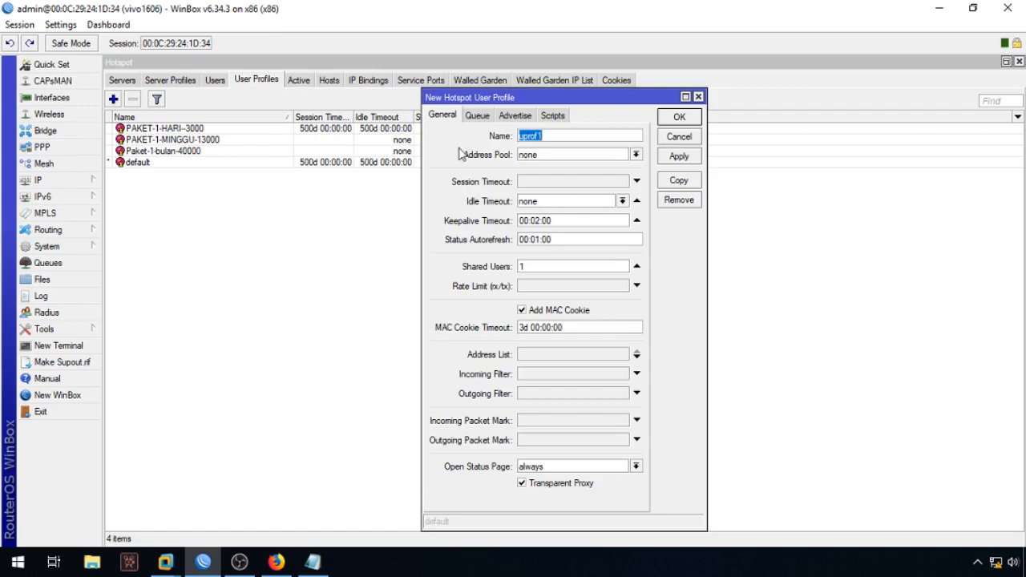
text(PROFIL RUMAHAN)
key(ctrl+a)
text(USER)
key(ctrl+a)
text(P)
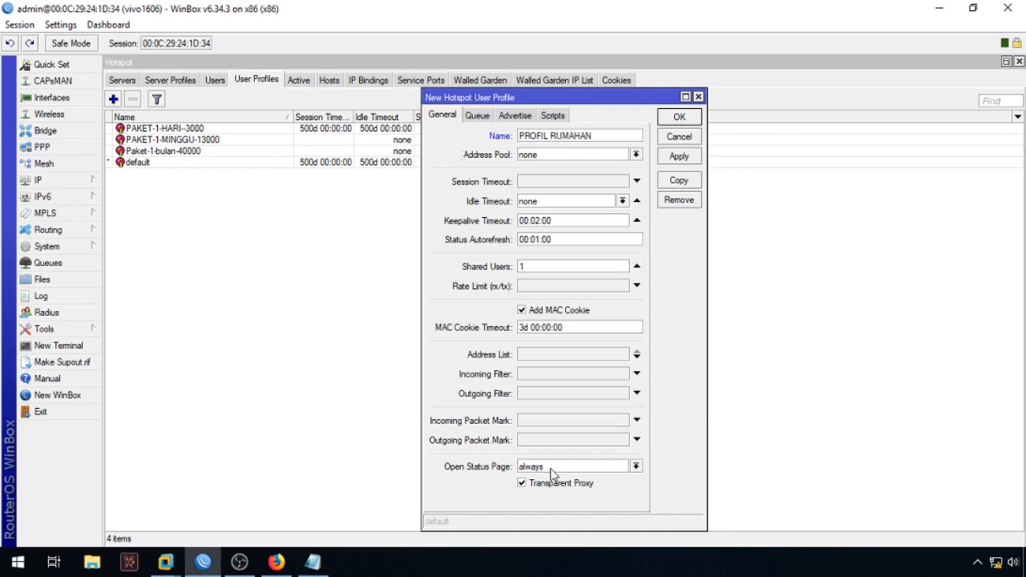
drag(647, 94, 672, 61)
click(574, 452)
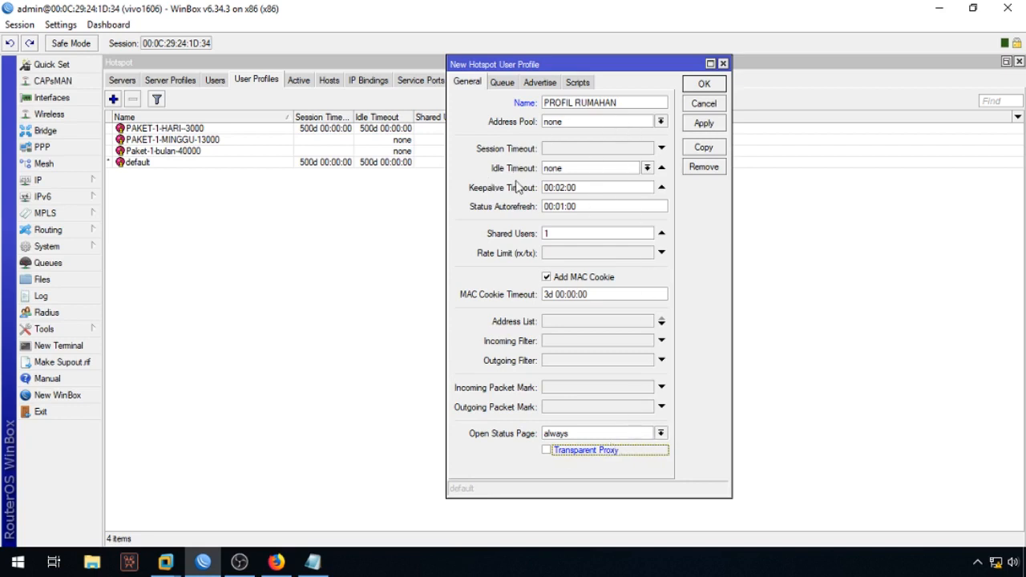
Step: Clear the Rate Limit of PROFIL RUMAHAN after reviewing its Queue, Advertise and Scripts tabs, then save it
click(505, 85)
click(537, 85)
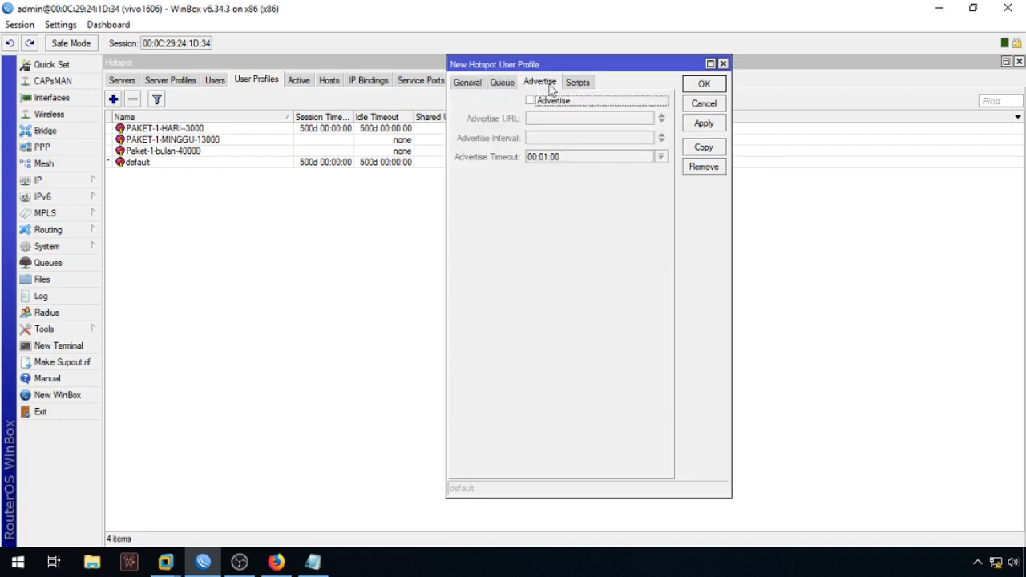
click(578, 85)
click(471, 83)
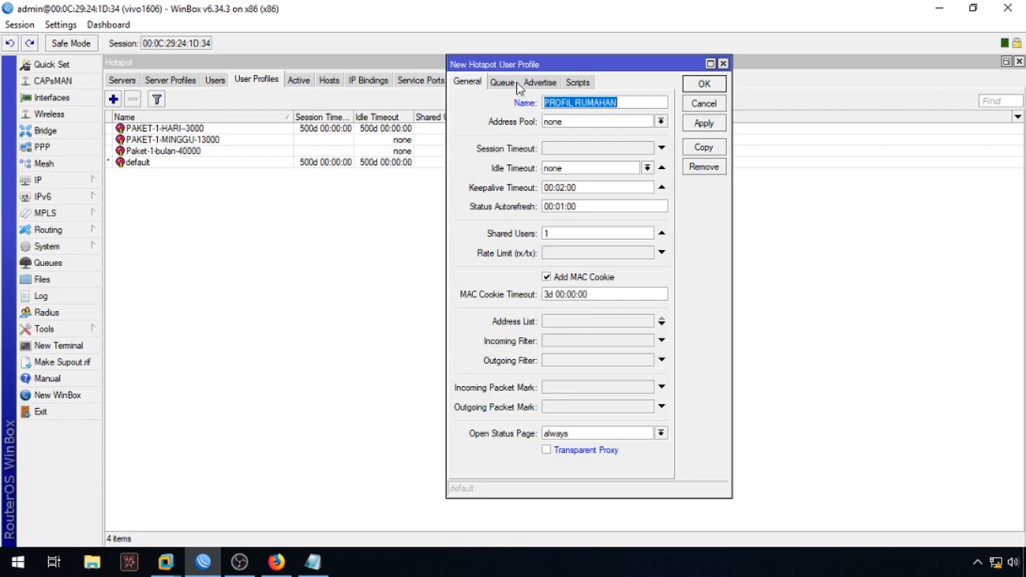
click(555, 254)
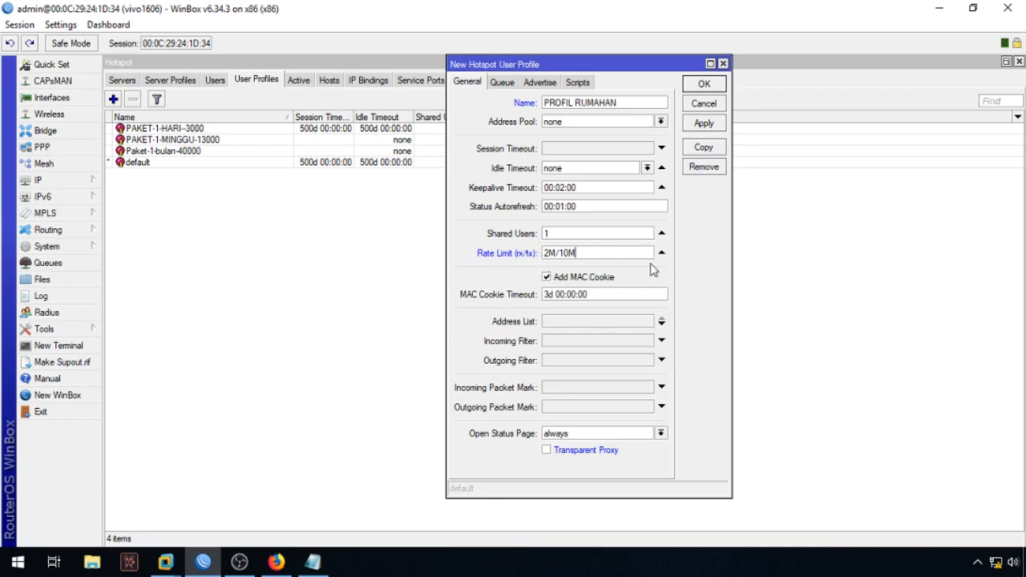
click(661, 254)
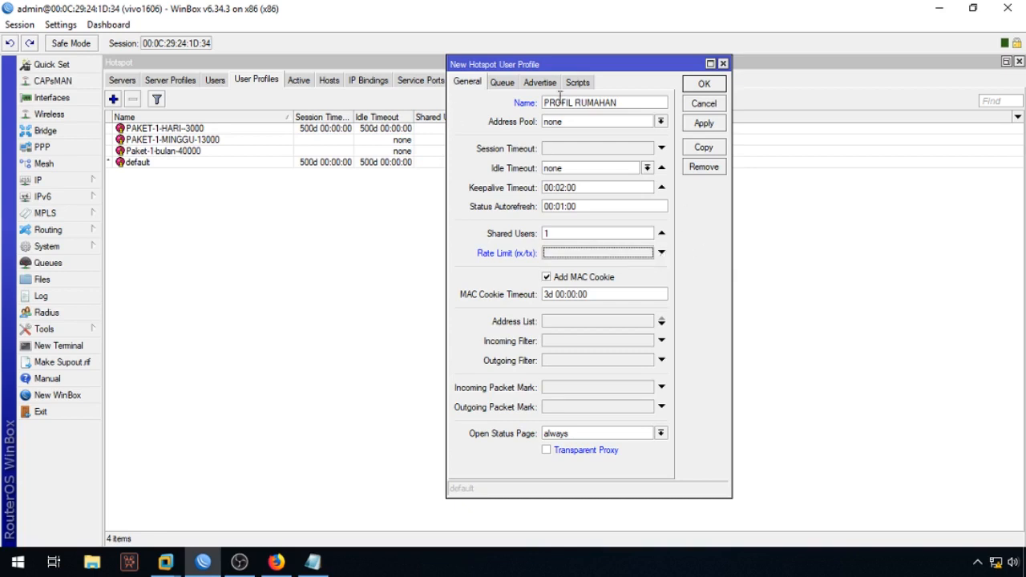
click(703, 85)
click(229, 153)
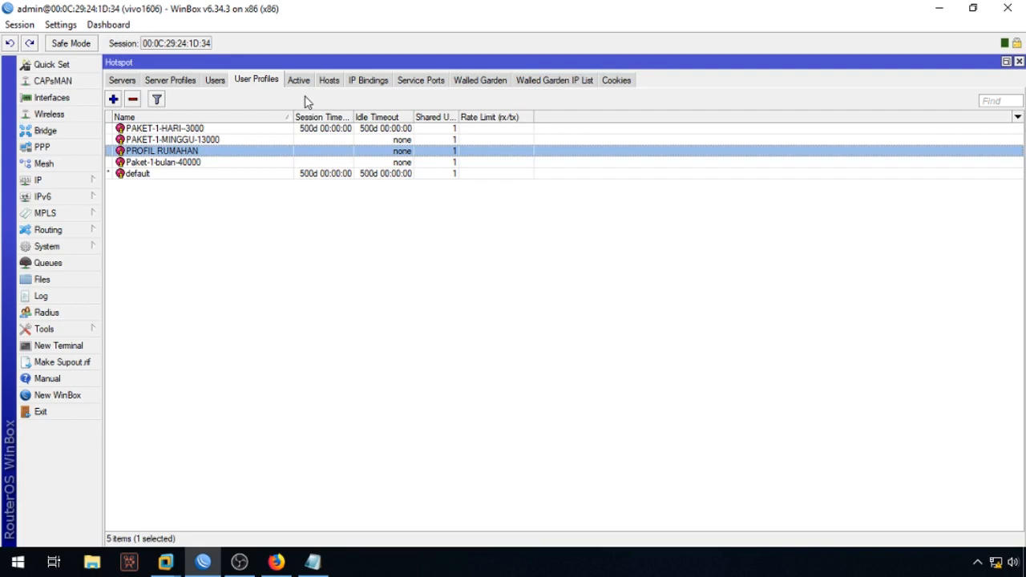
Step: Compare the hotspot Users and IP Bindings lists, clearing the filter so all 269 bindings show
click(216, 81)
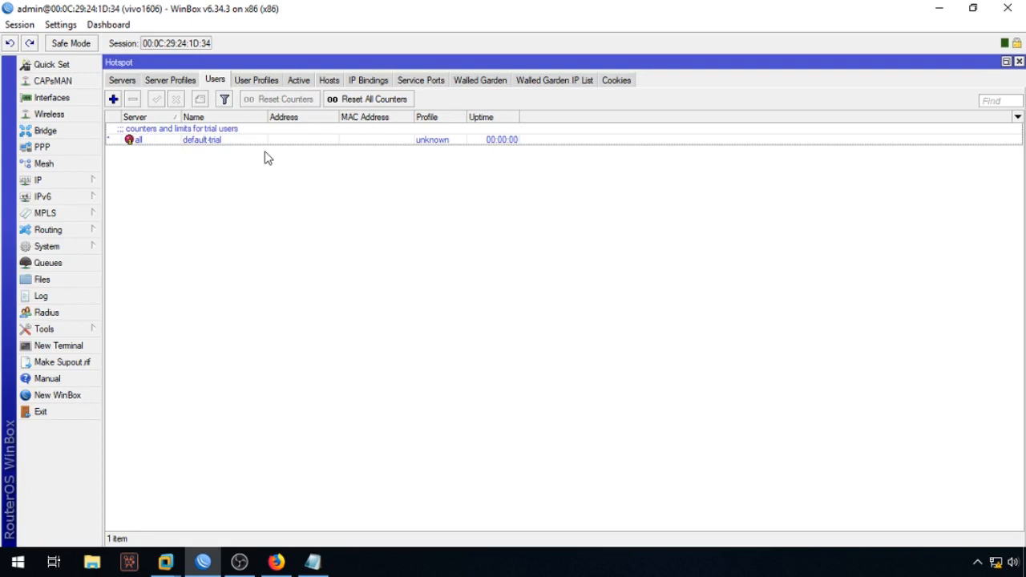
click(362, 84)
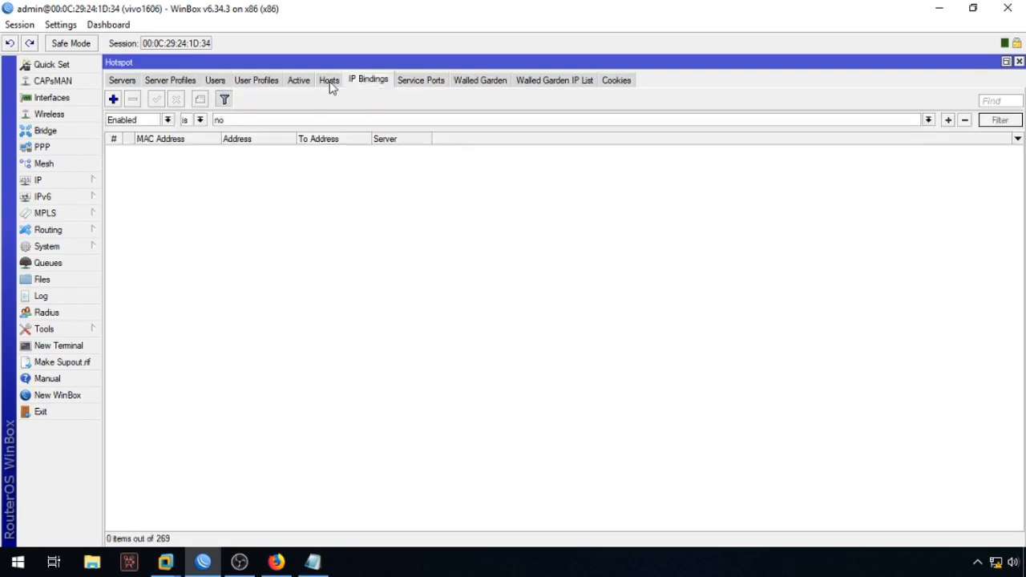
click(226, 100)
click(216, 84)
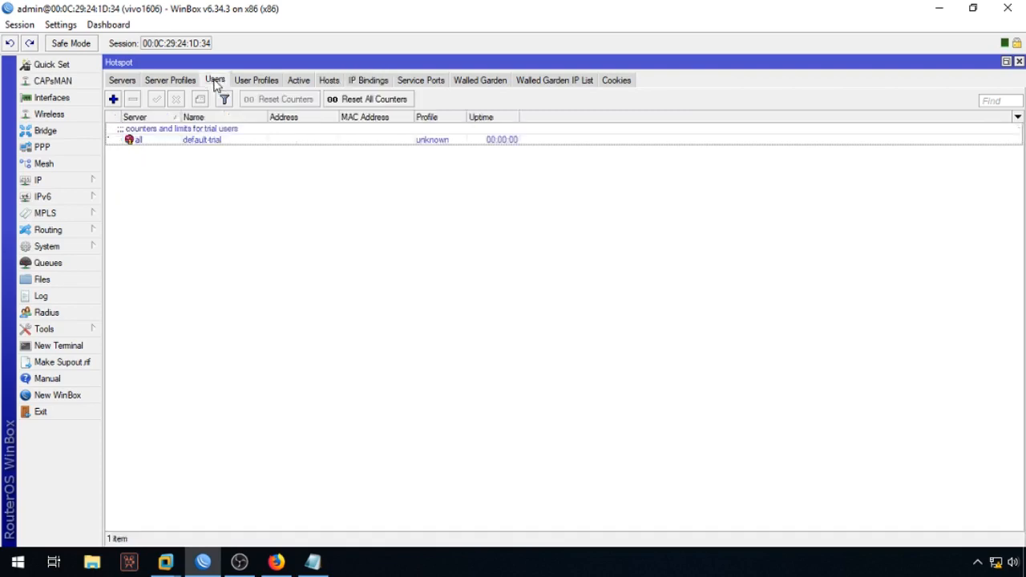
click(358, 80)
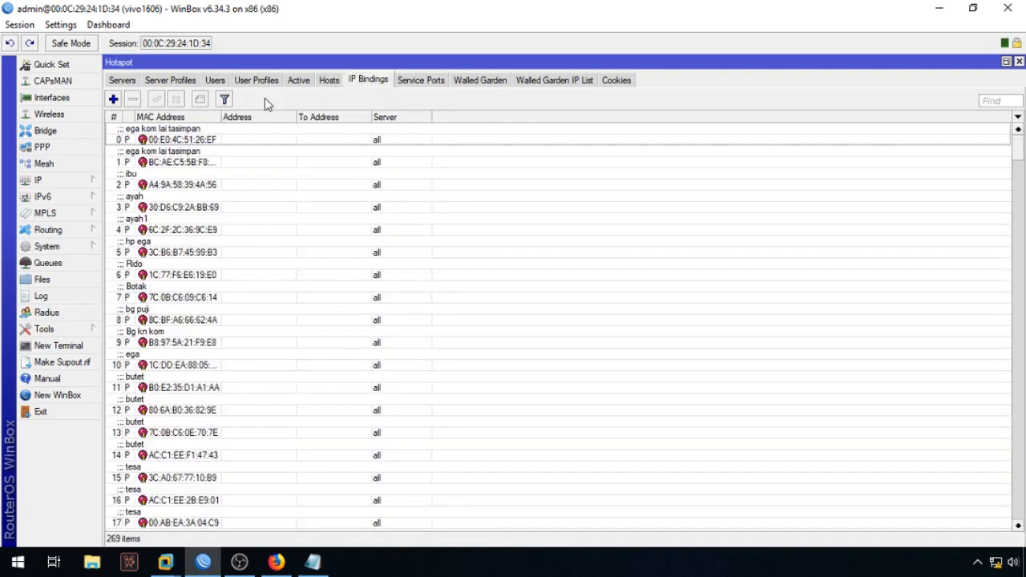
drag(1018, 159, 1005, 120)
click(215, 81)
click(379, 82)
Step: Check the connected PC_EGA host, return to IP Bindings, and minimize WinBox
click(329, 87)
click(360, 87)
click(335, 85)
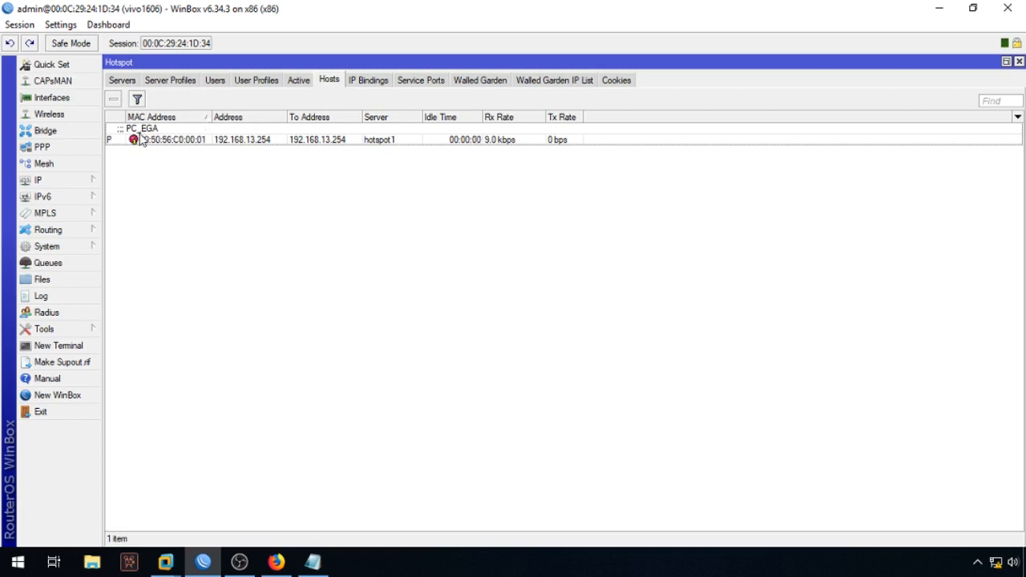
click(309, 140)
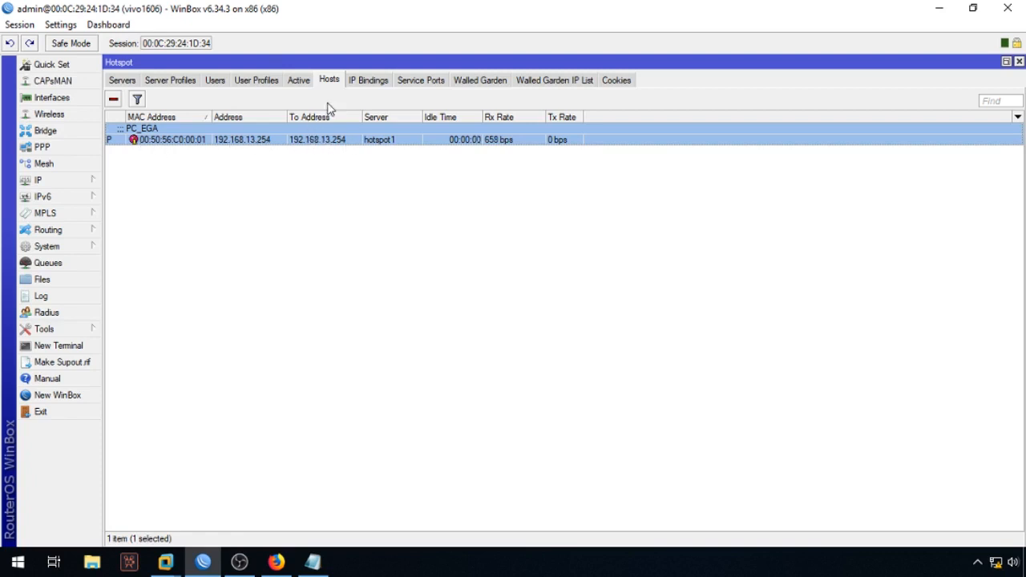
click(369, 81)
click(940, 9)
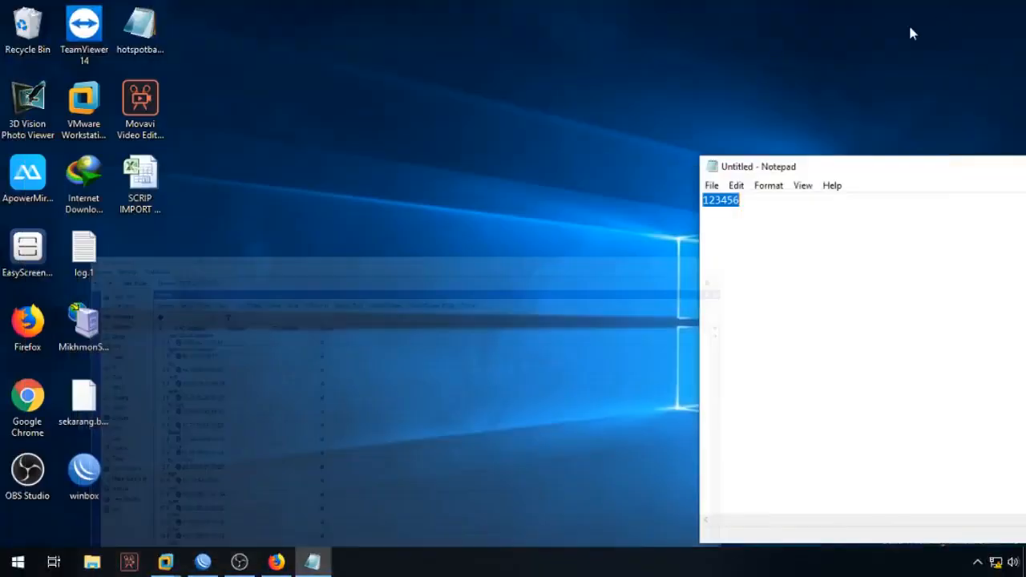
Step: Hide Notepad, launch Mikhmon Server, and open the Mikhmon login page in the browser
drag(841, 170, 341, 184)
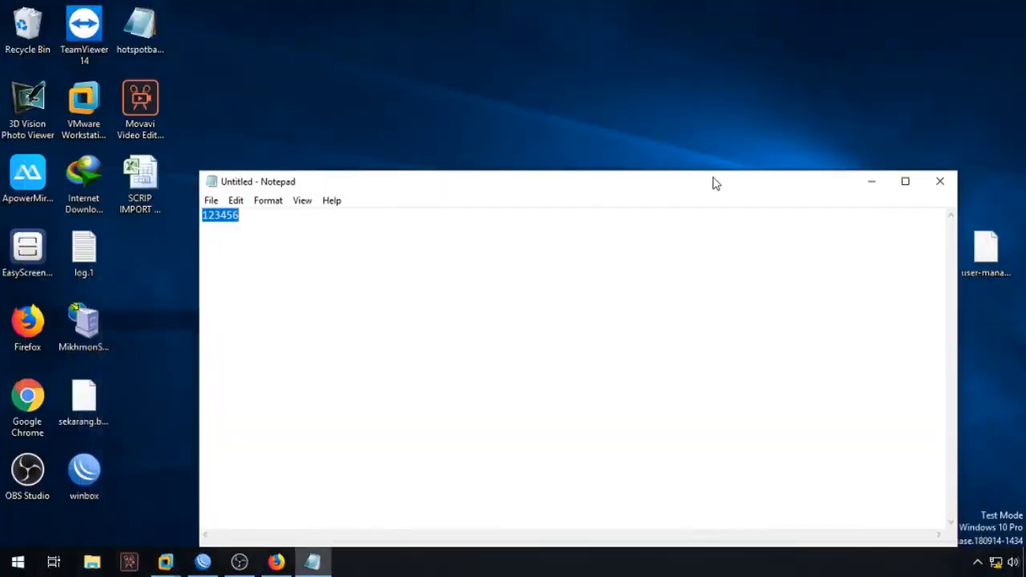
click(871, 183)
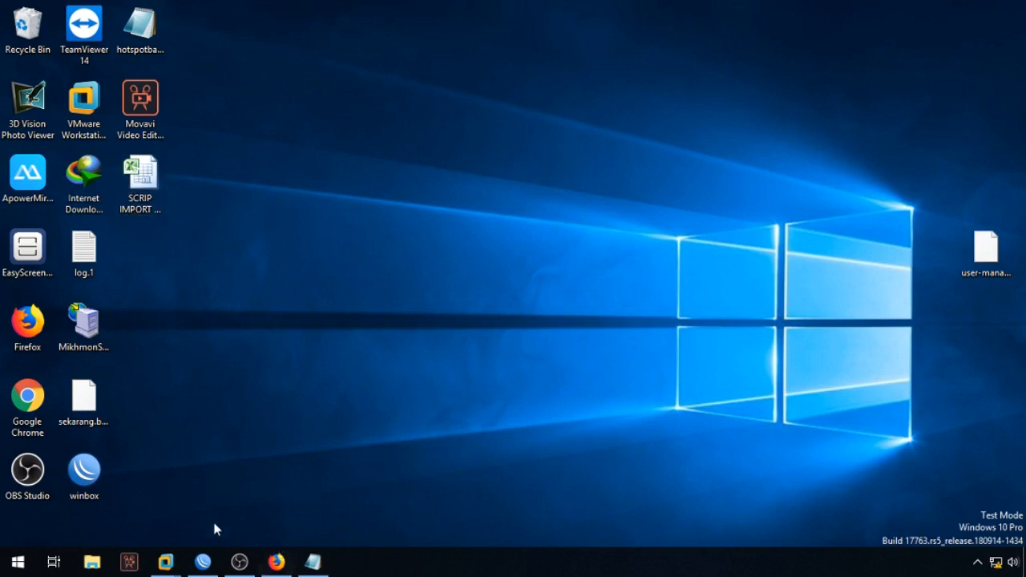
double_click(99, 339)
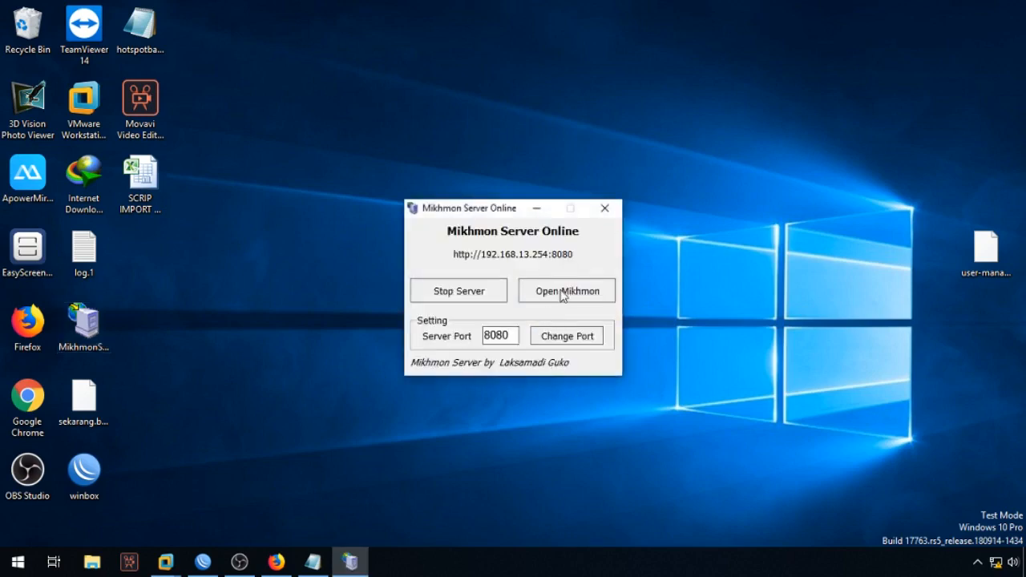
click(565, 291)
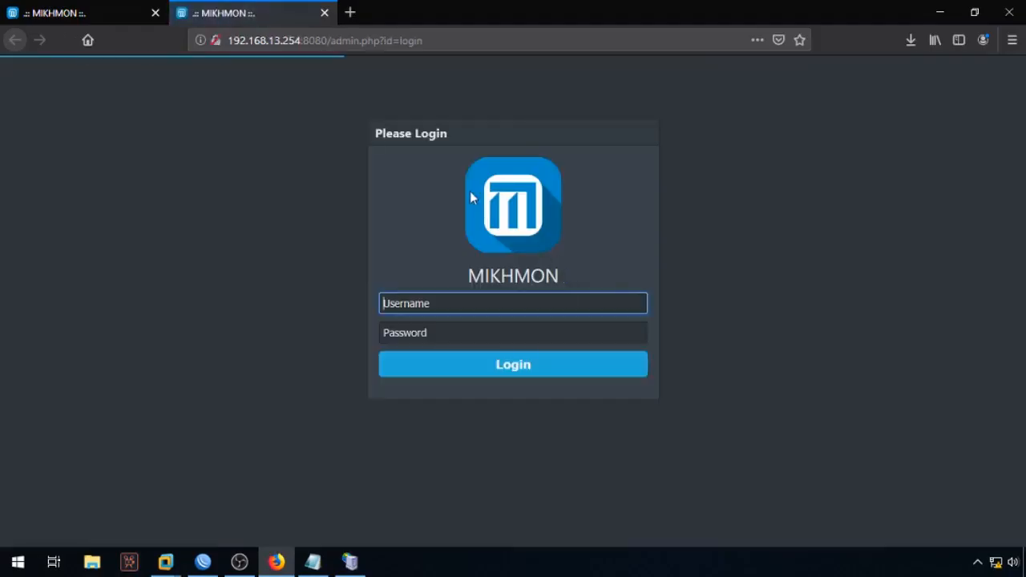
Step: Log in to Mikhmon with the admin username and password, declining to save the login
text(ad)
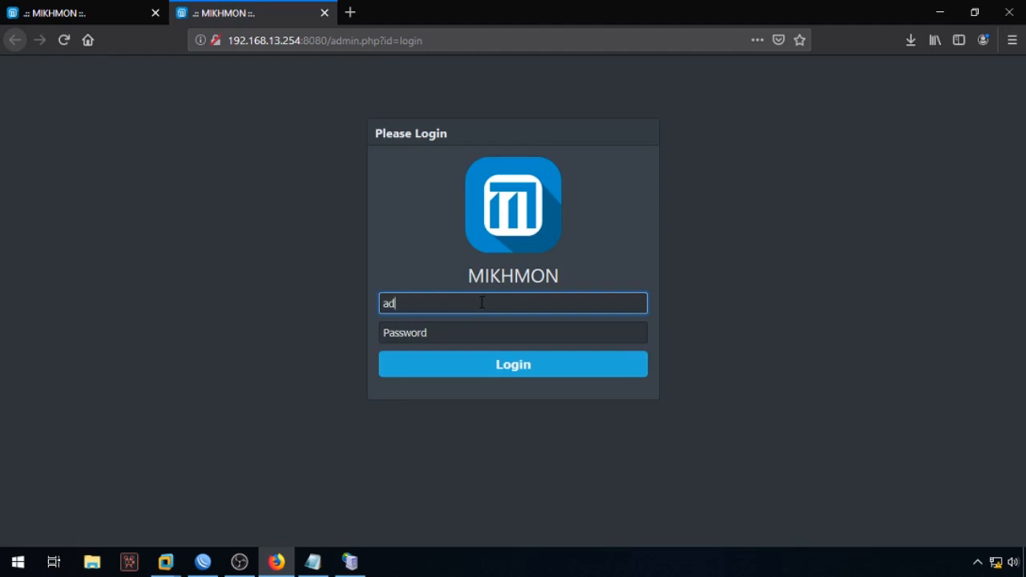
key(Tab)
text(12)
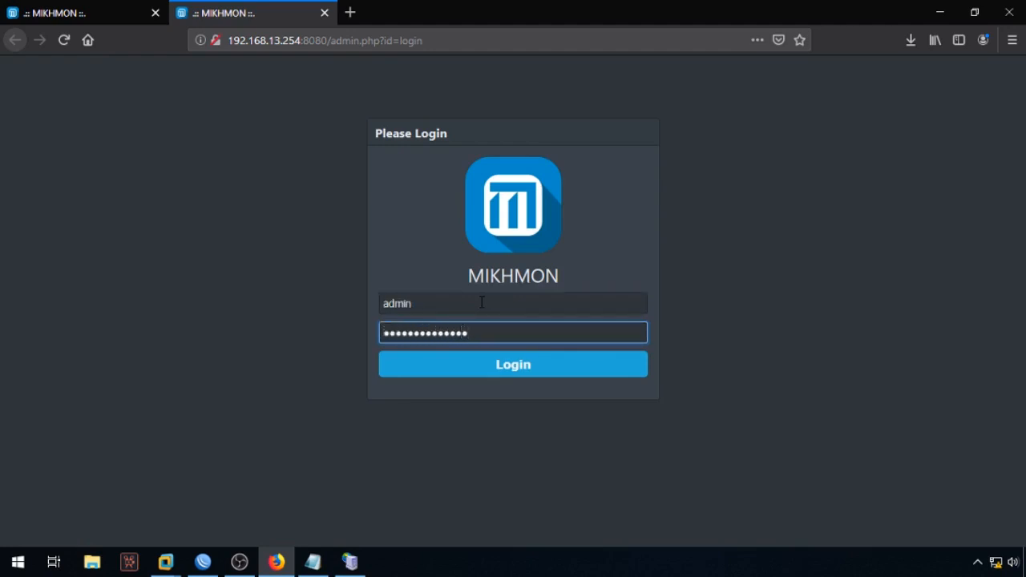
key(Return)
click(394, 172)
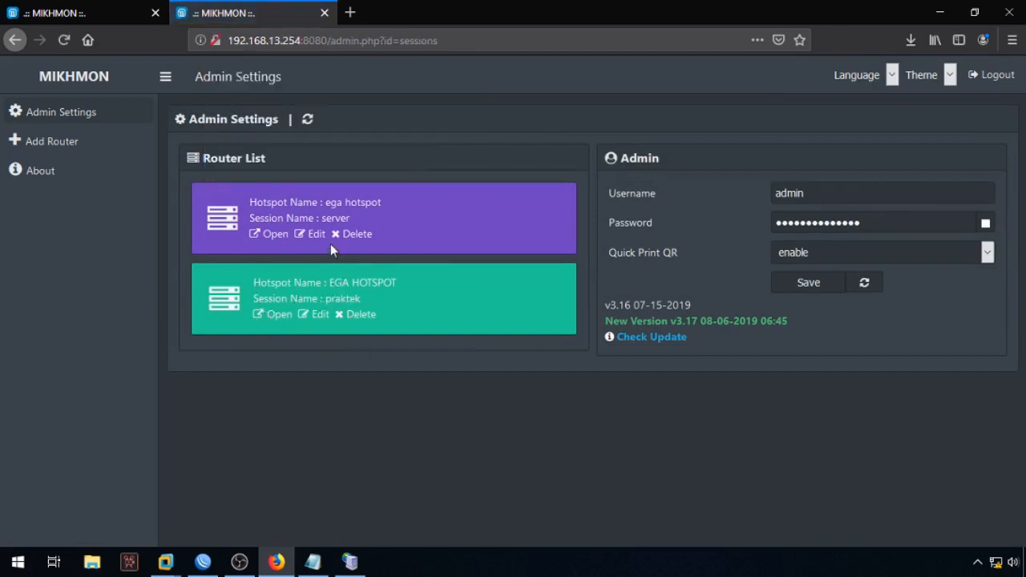
Step: Open the EGA HOTSPOT router's Hotspot IP Bindings list
click(275, 314)
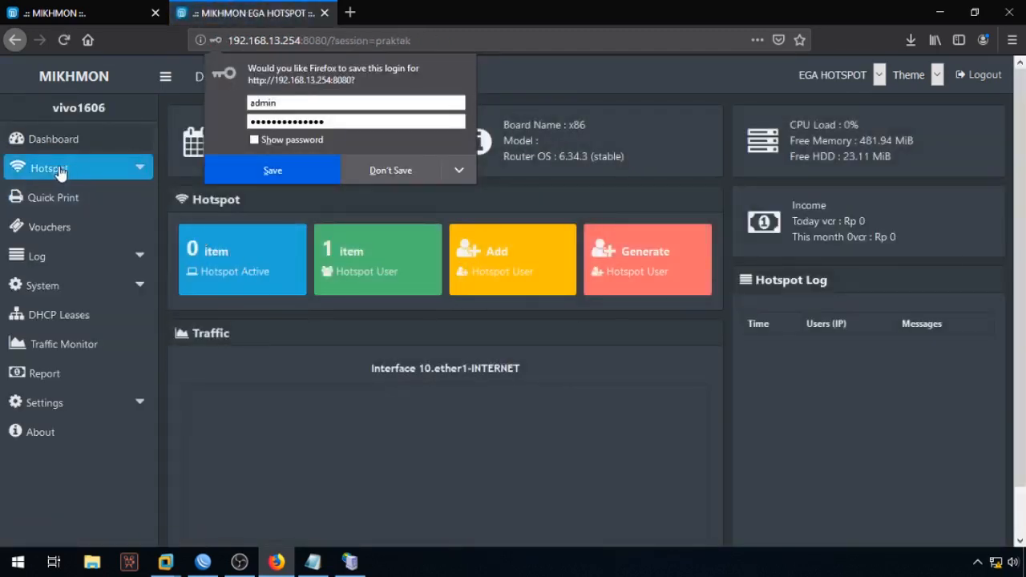
click(89, 172)
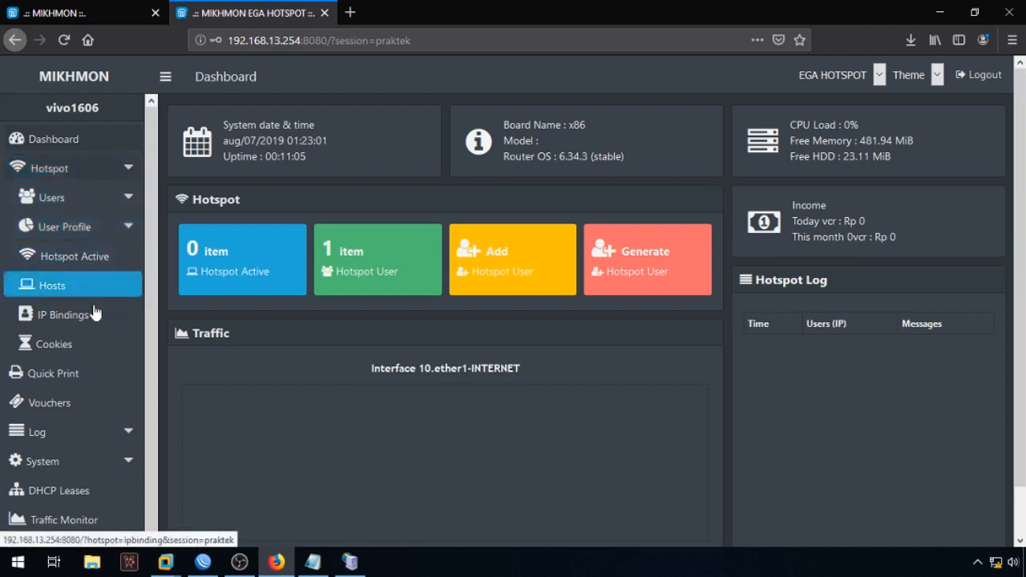
click(52, 319)
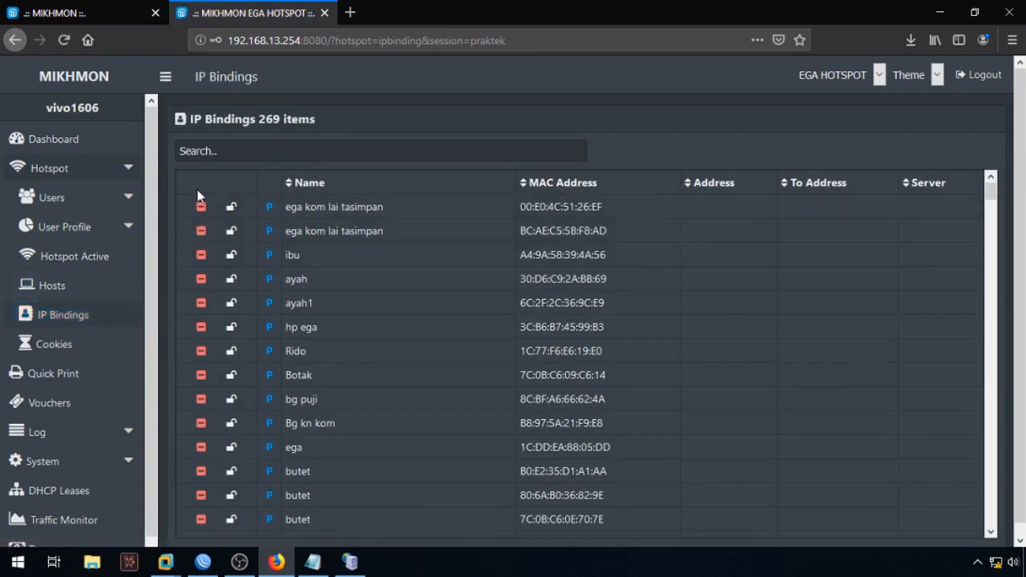
Step: Select and copy the whole 269-item IP bindings table, then minimize Firefox
drag(195, 183, 872, 516)
right_click(590, 234)
click(612, 245)
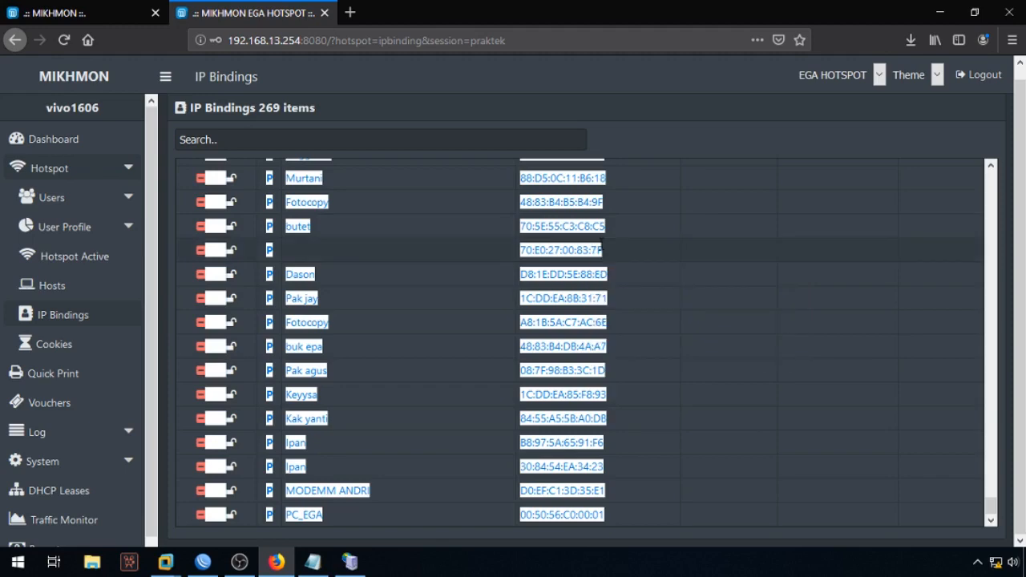
click(939, 13)
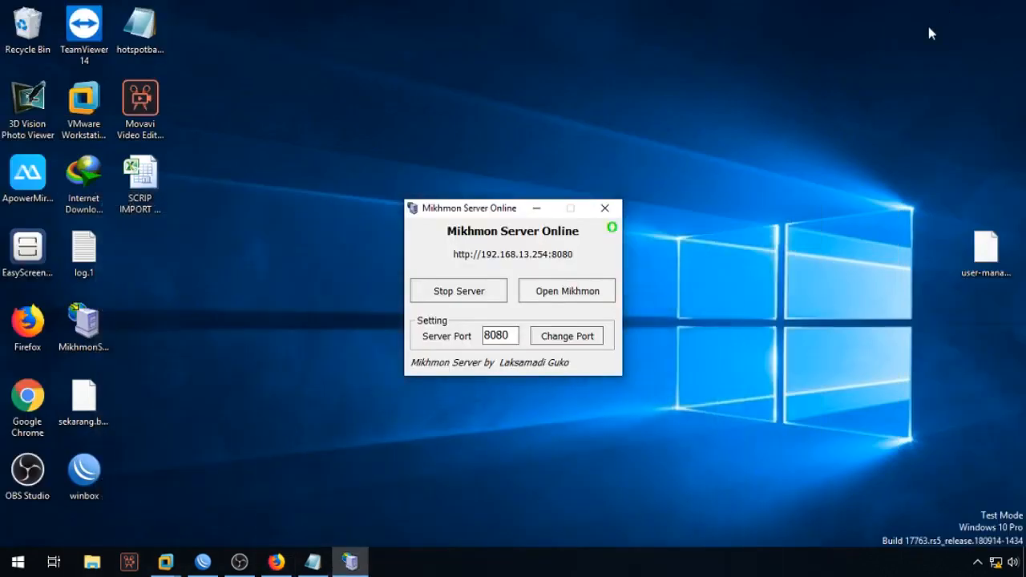
Step: Minimize Mikhmon Server and open the SCRIP IMPORT IP BINDING USER HOTSPOT workbook in Excel
click(536, 209)
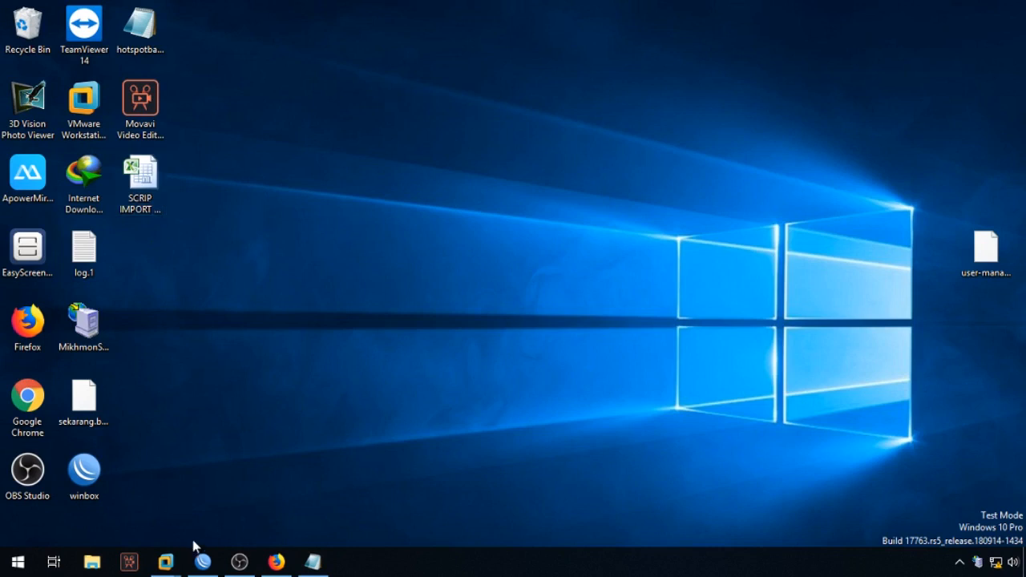
click(156, 188)
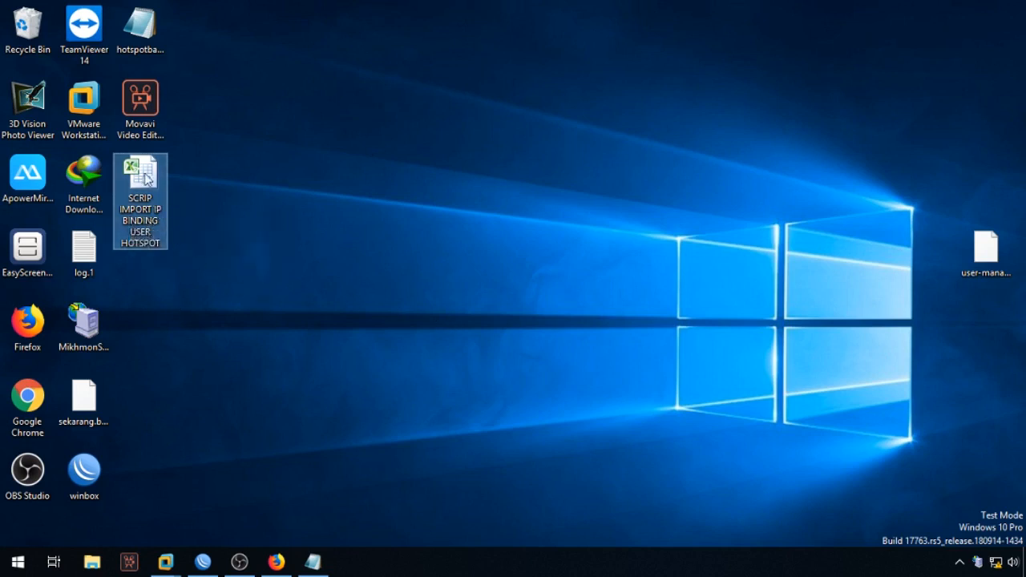
double_click(144, 177)
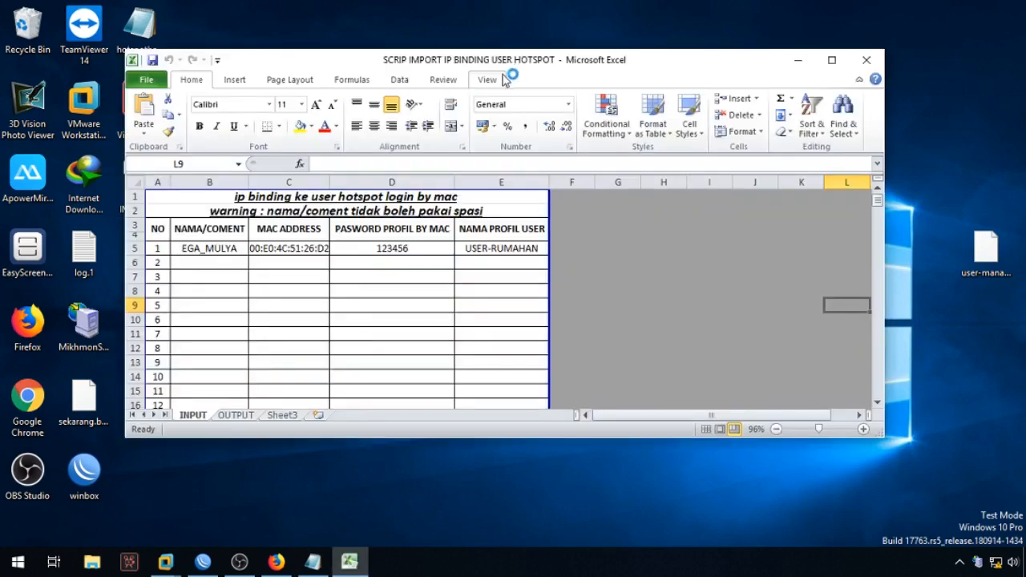
Step: Maximize Excel and paste the copied IP bindings table into Sheet3 cell A1 as plain text
click(502, 78)
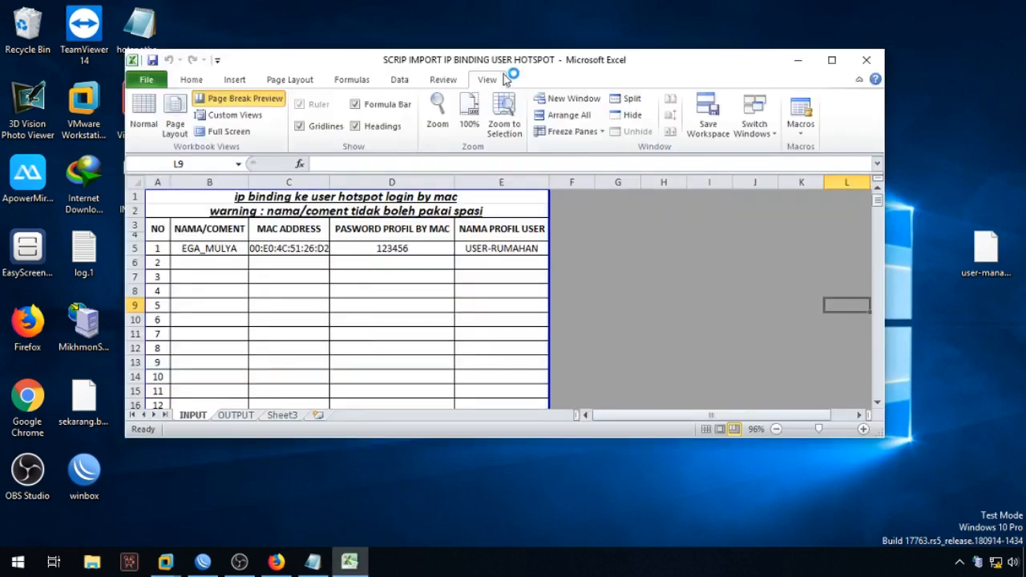
double_click(675, 66)
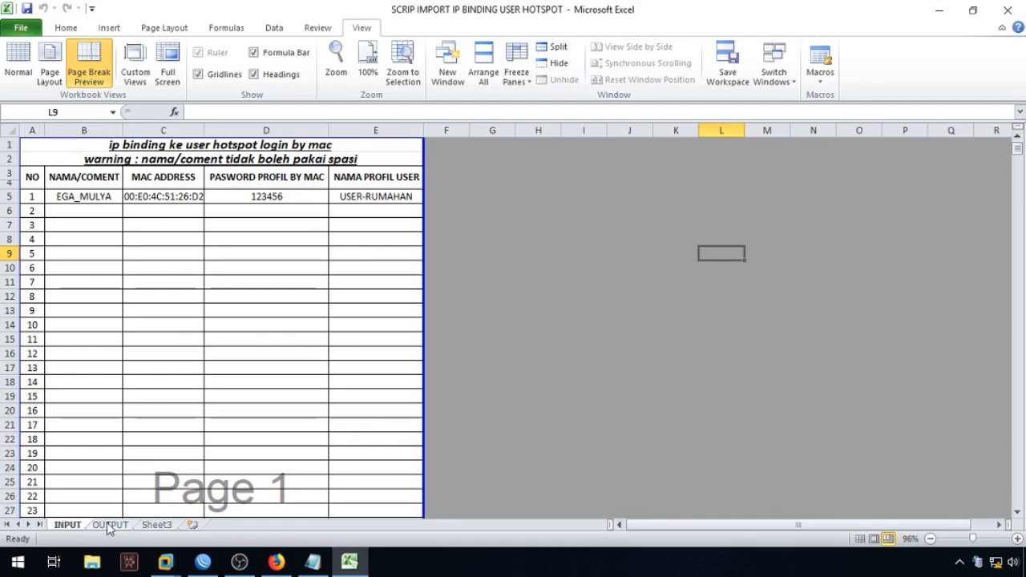
click(158, 525)
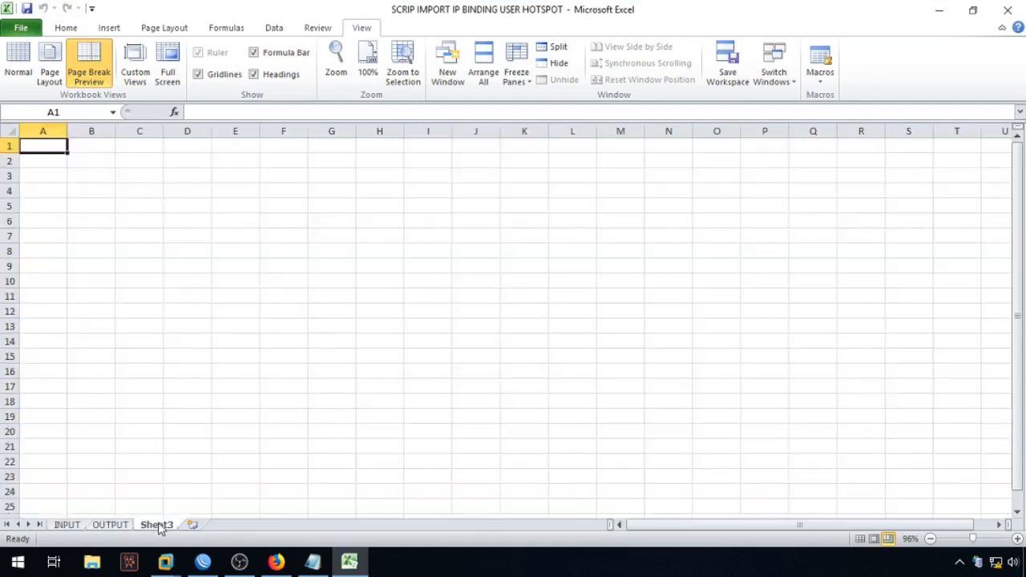
right_click(53, 146)
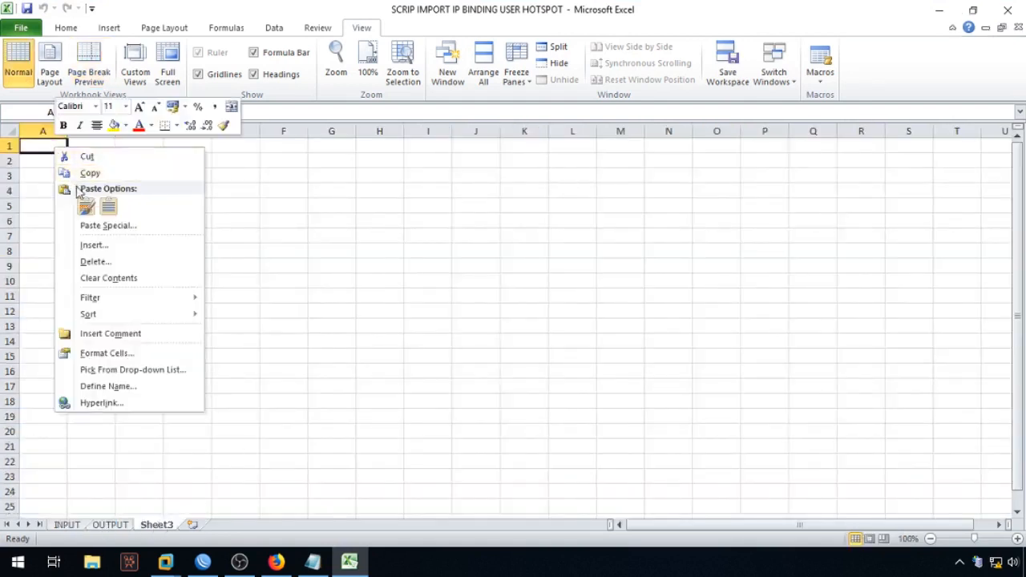
click(103, 227)
click(86, 148)
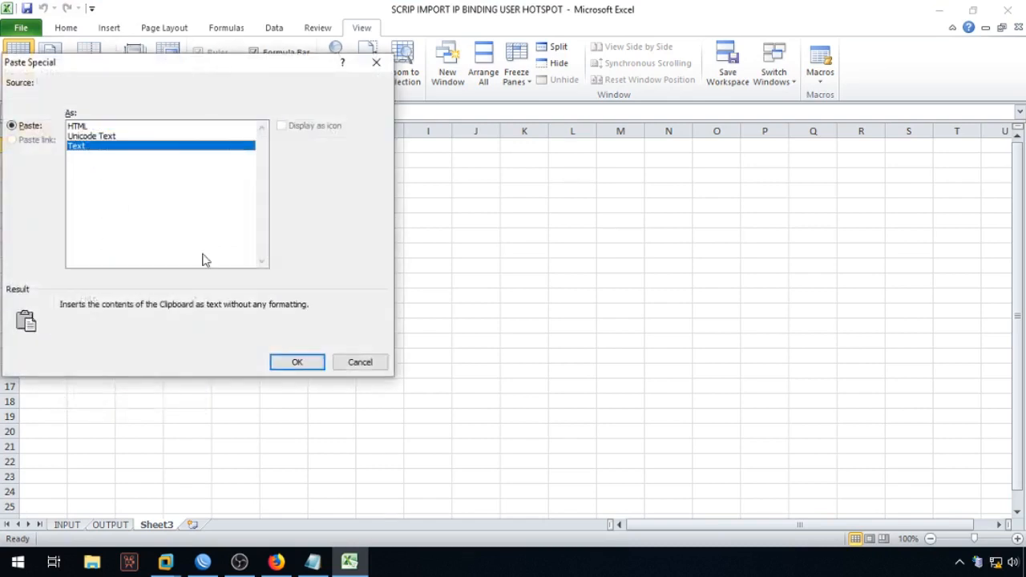
click(368, 363)
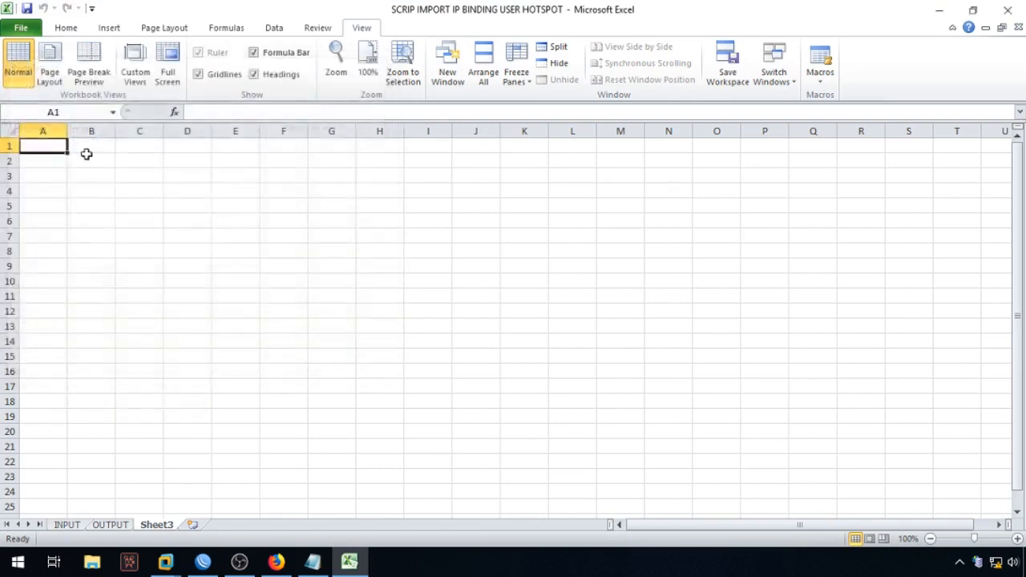
right_click(51, 144)
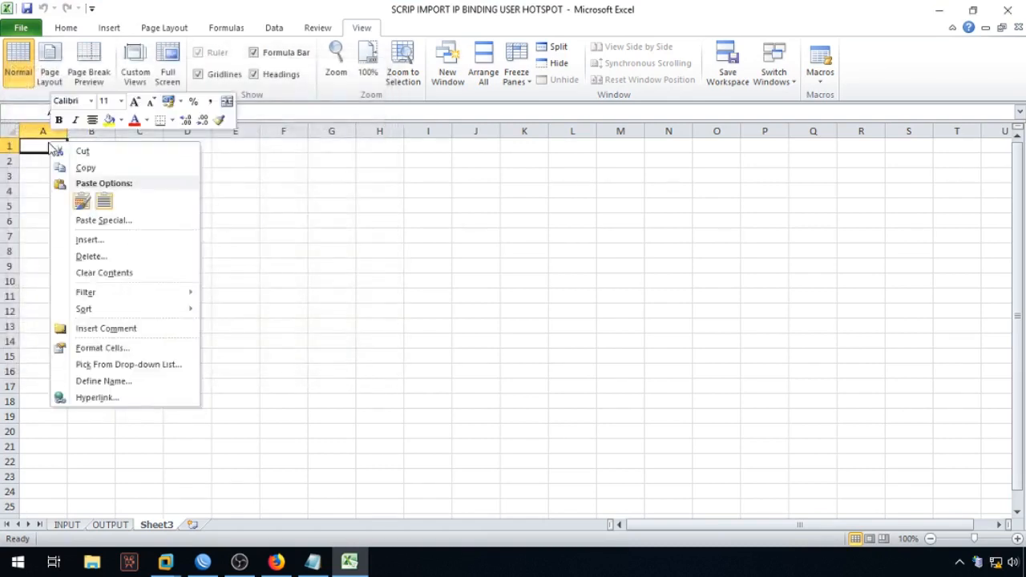
click(139, 228)
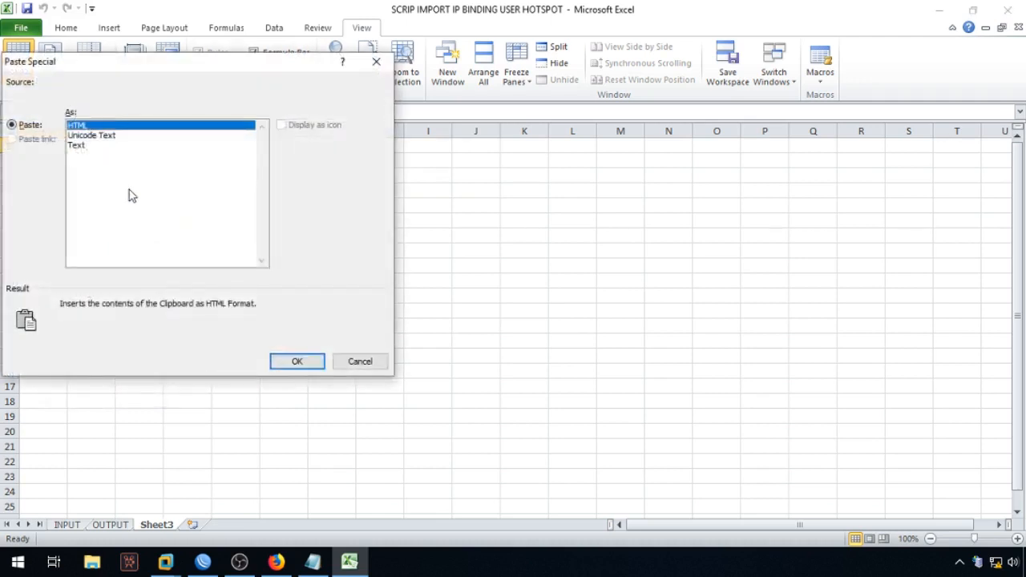
click(76, 145)
click(297, 360)
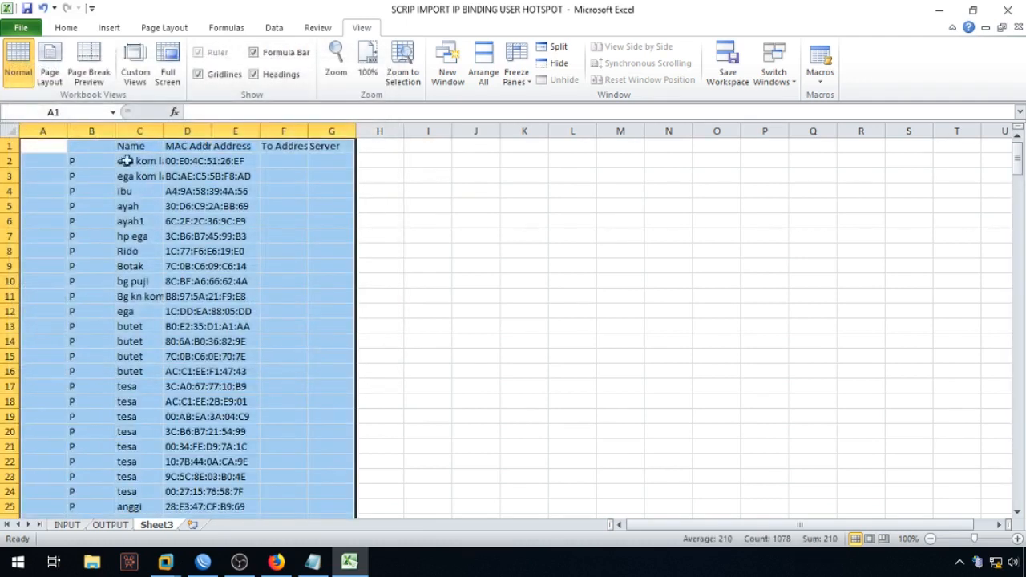
Step: AutoFit columns A through G of Sheet3 to their contents
click(551, 236)
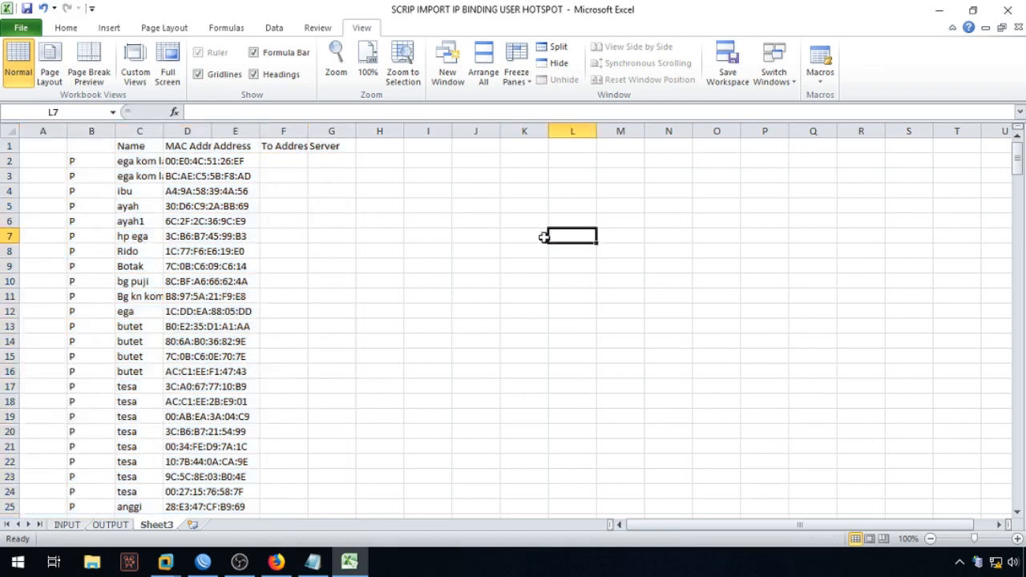
click(42, 129)
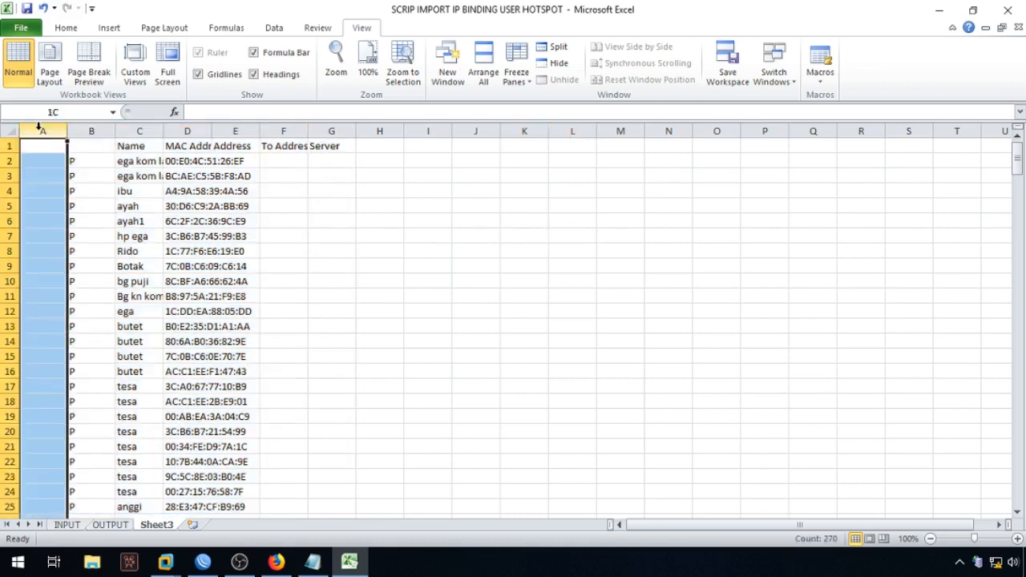
drag(53, 128, 286, 131)
click(428, 206)
drag(48, 130, 355, 131)
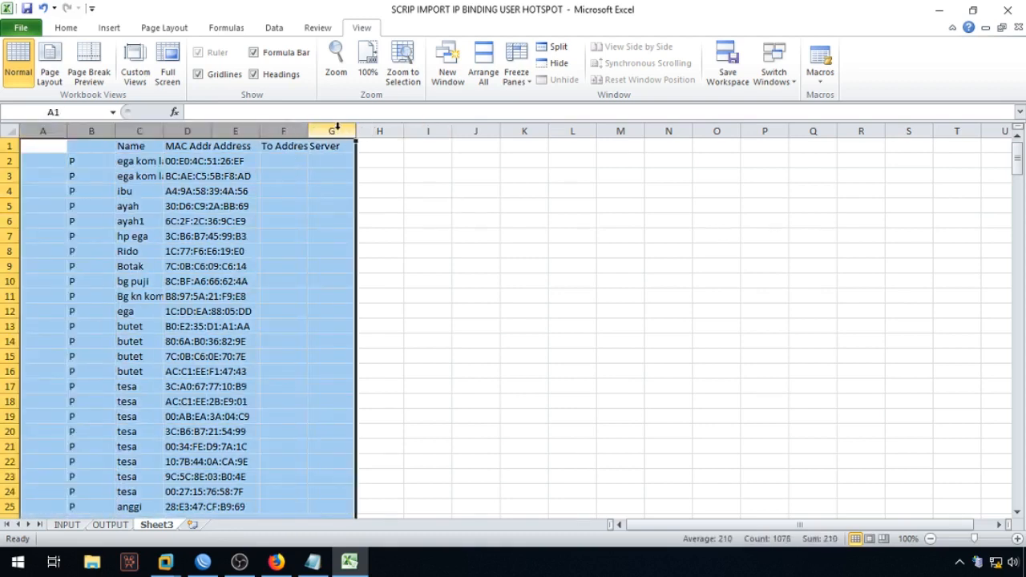
double_click(311, 131)
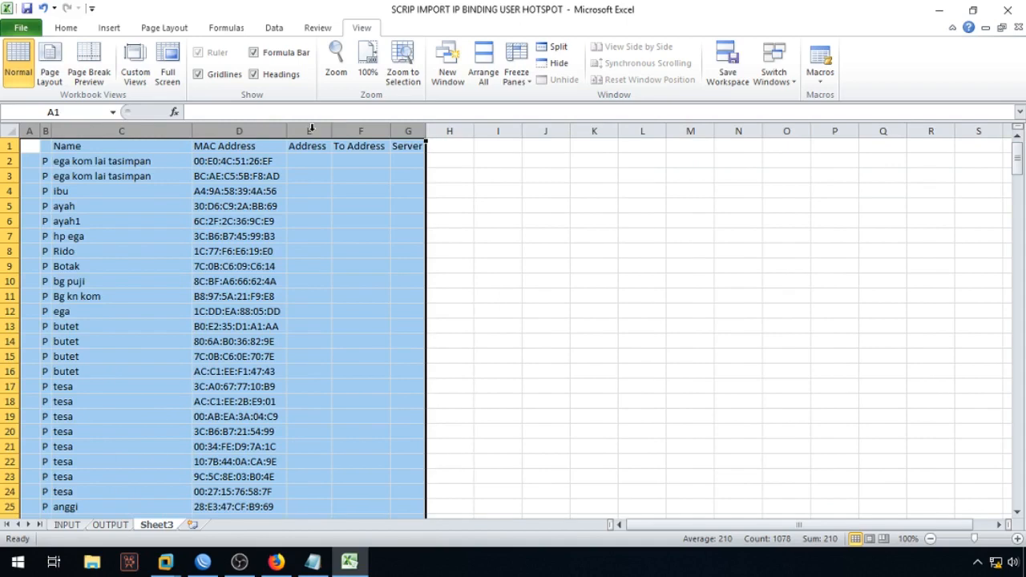
click(545, 266)
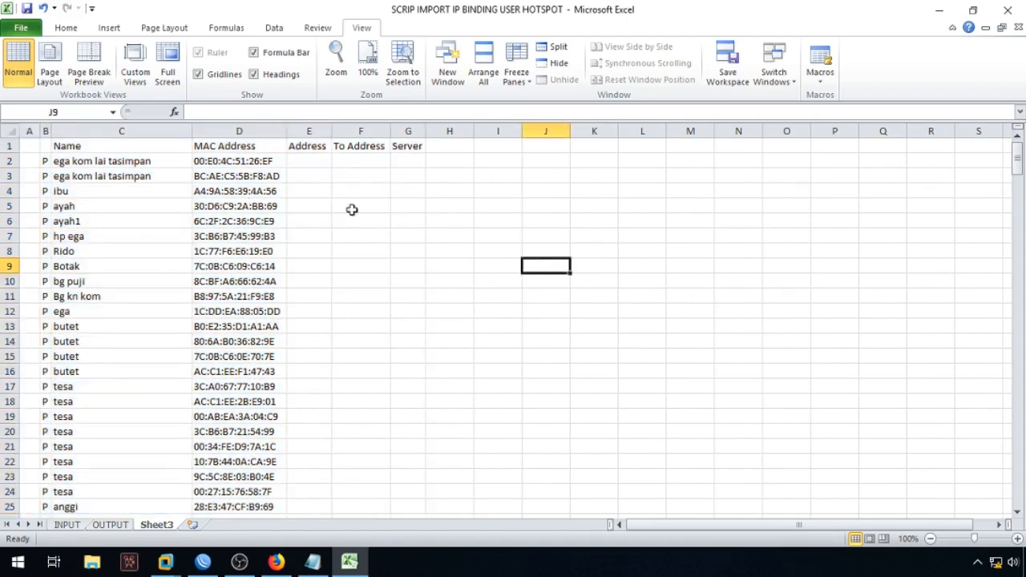
Step: Inspect the Name column entries, starting with ega kom lai tasimpan
scroll(323, 473, down, 5)
scroll(602, 523, down, 18)
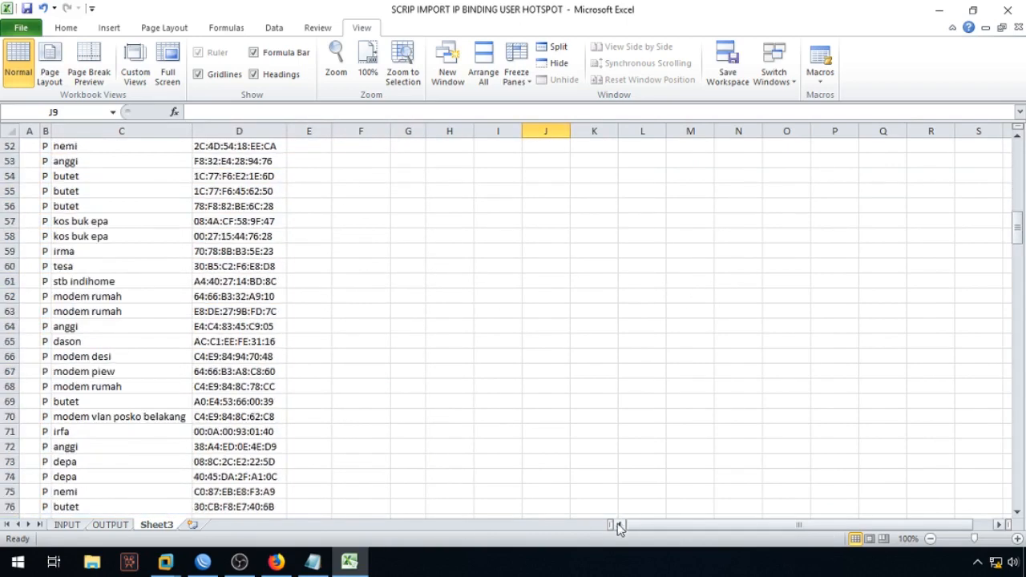
drag(1016, 261, 923, 146)
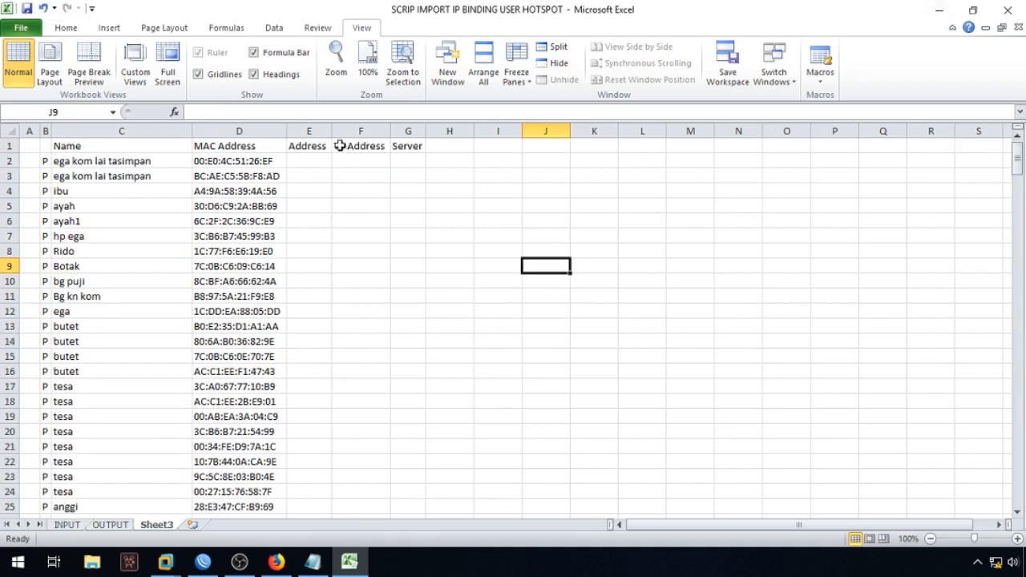
click(114, 163)
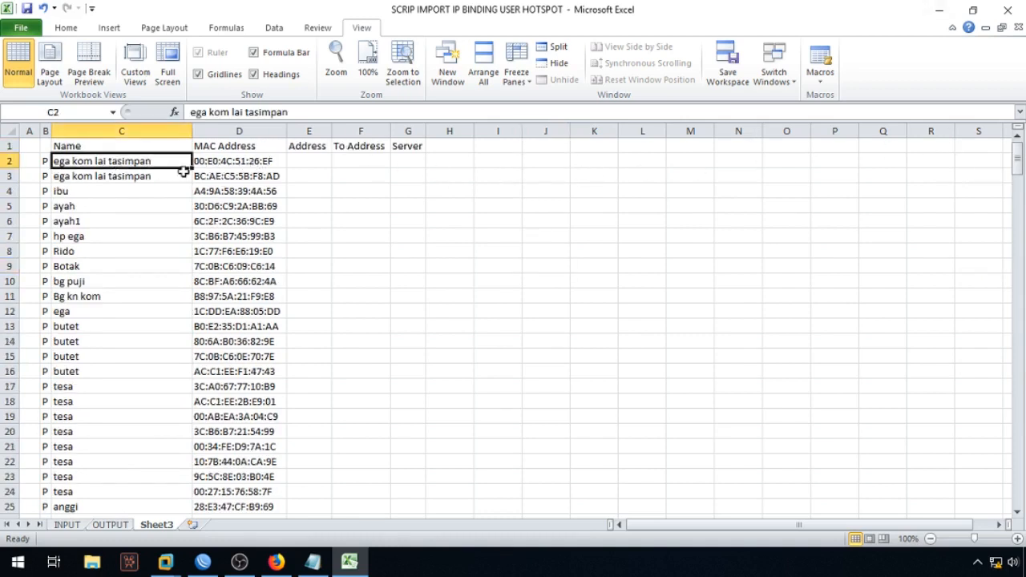
click(89, 145)
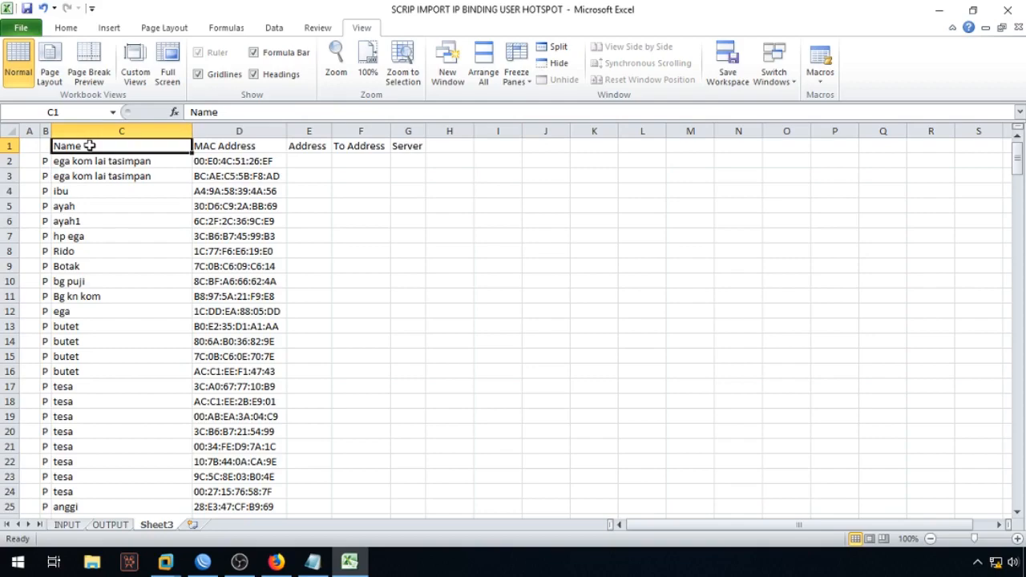
click(125, 161)
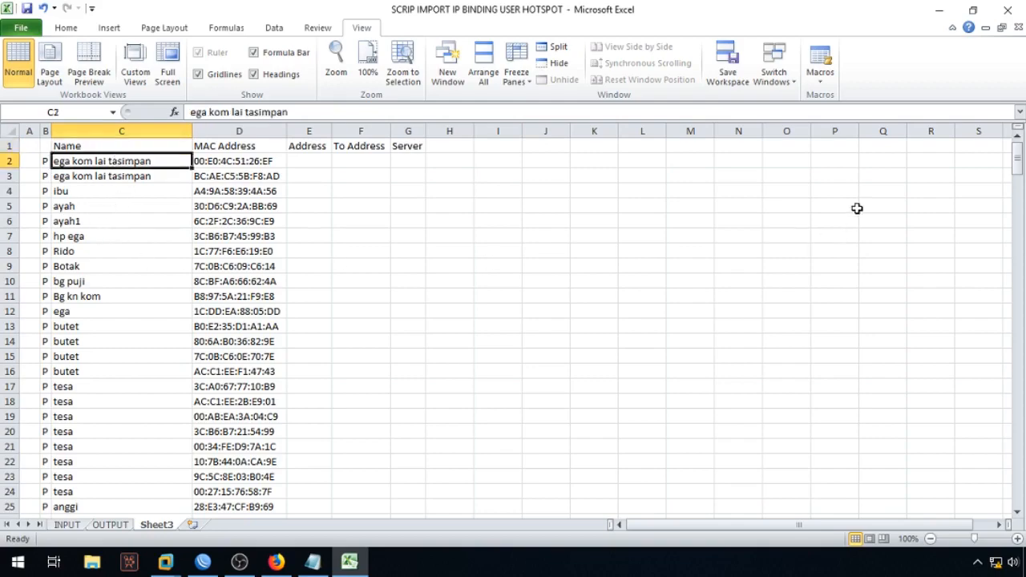
drag(1017, 160, 1004, 117)
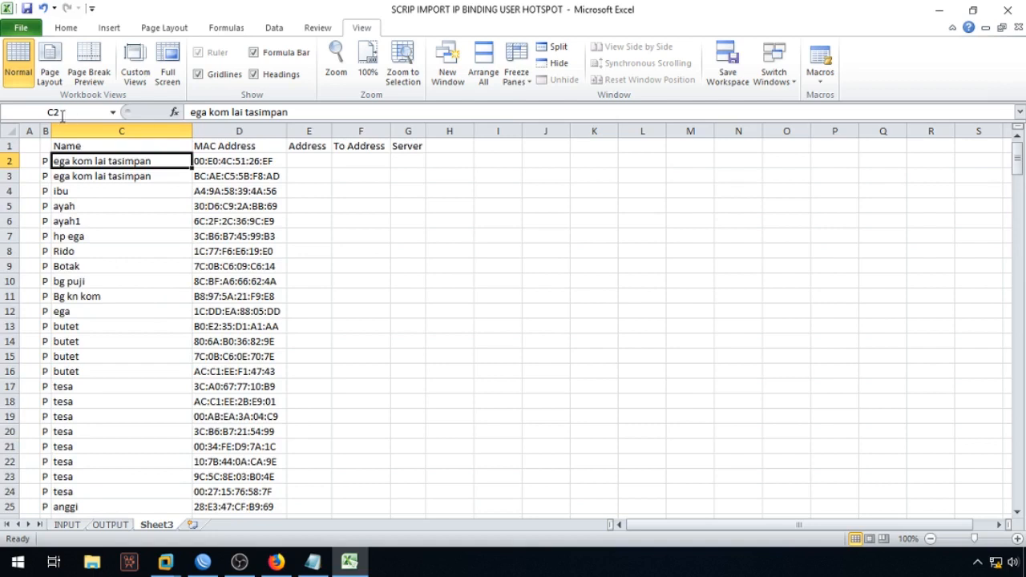
click(91, 145)
click(103, 174)
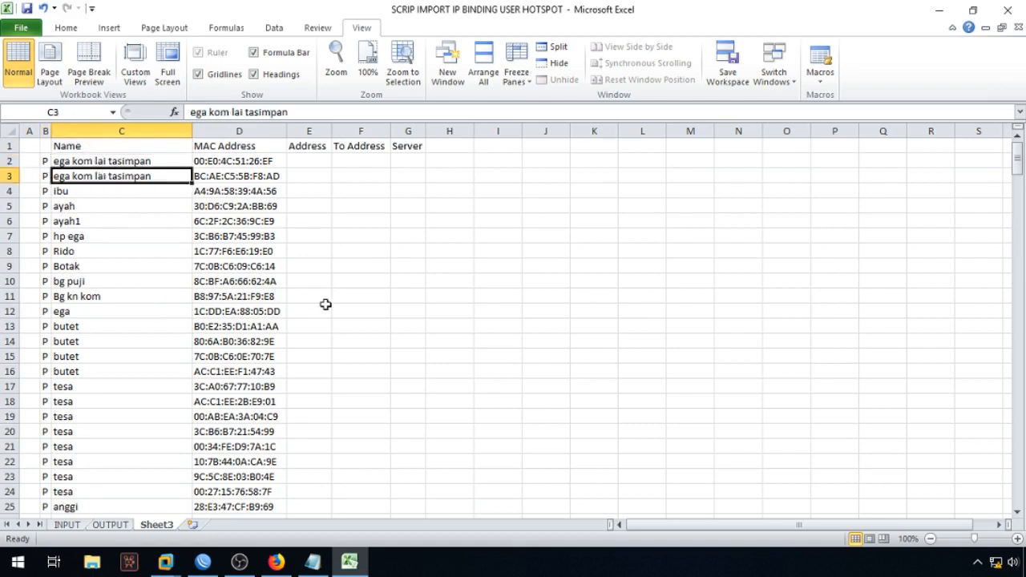
Step: Glance at the INPUT sheet, return to Sheet3, and bring up Find & Select
click(64, 525)
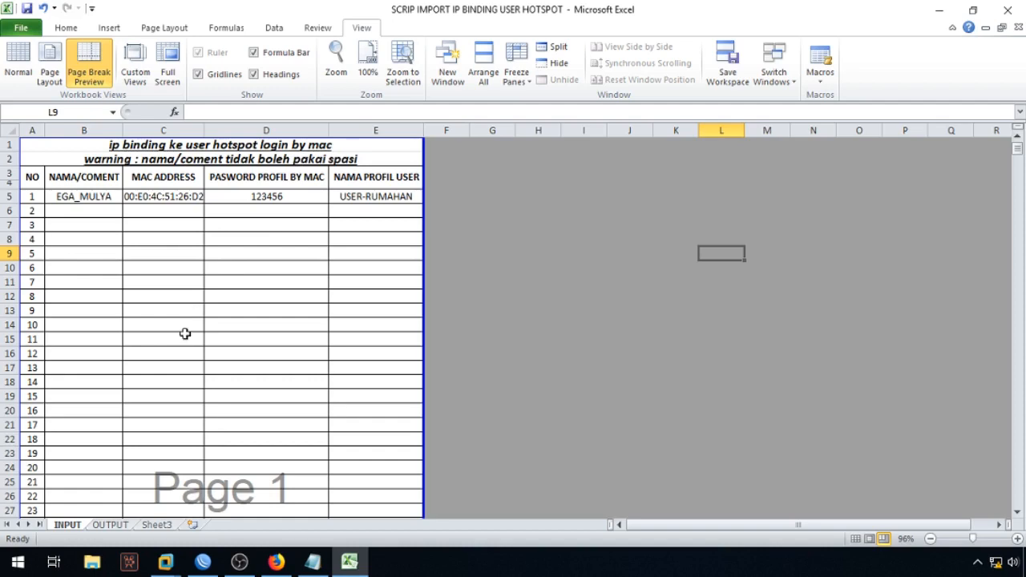
click(158, 525)
click(501, 295)
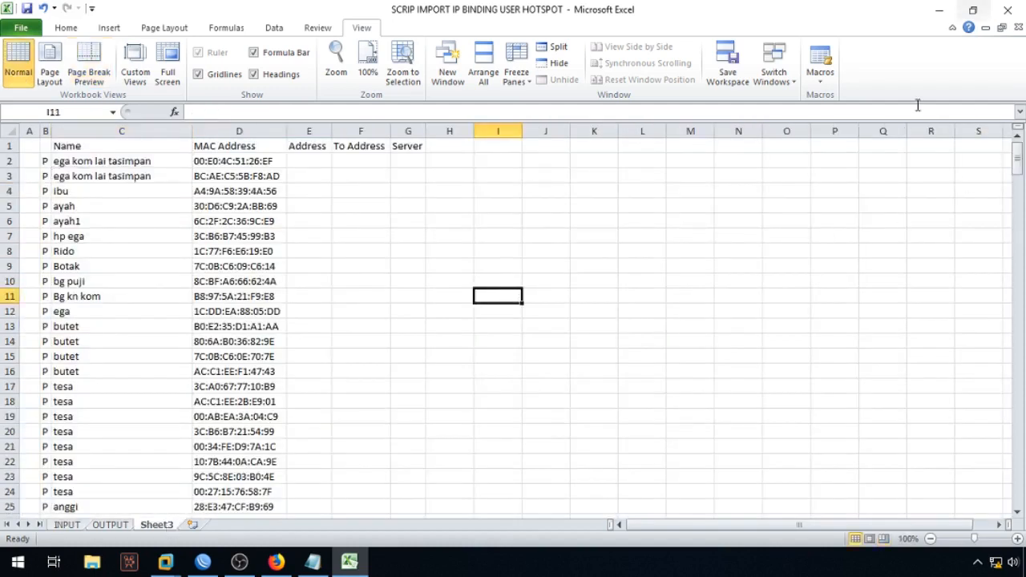
click(66, 27)
click(921, 72)
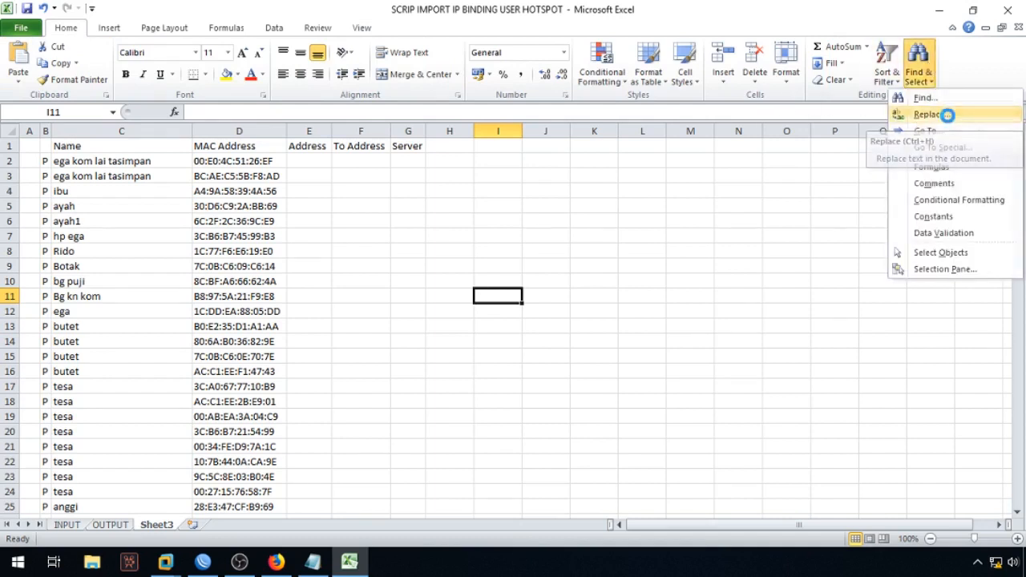
Step: Replace all spaces on Sheet3 with underscores (2025 replacements), confirming C2 reads ega_kom_lai_tasimpan
click(946, 114)
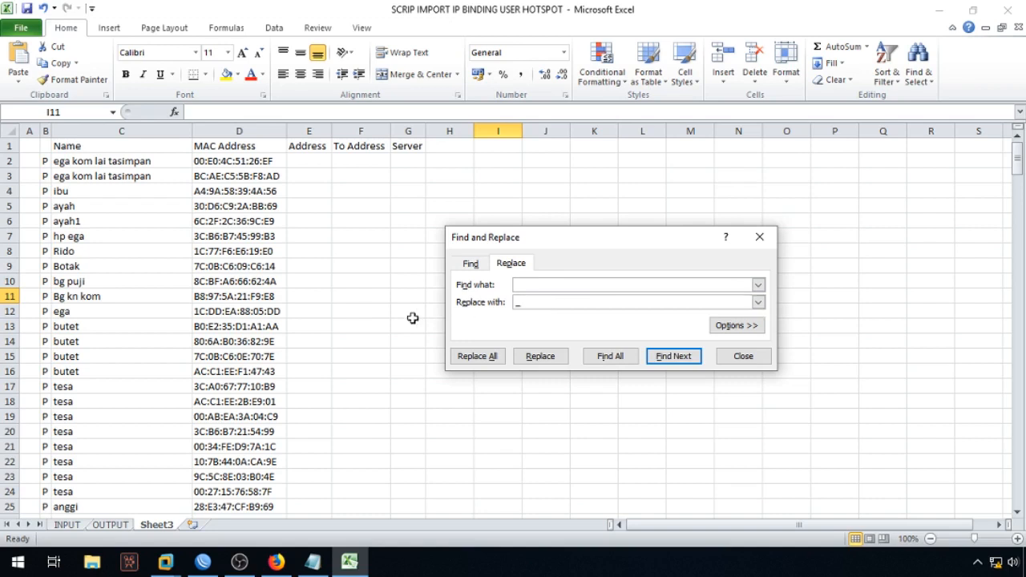
click(485, 362)
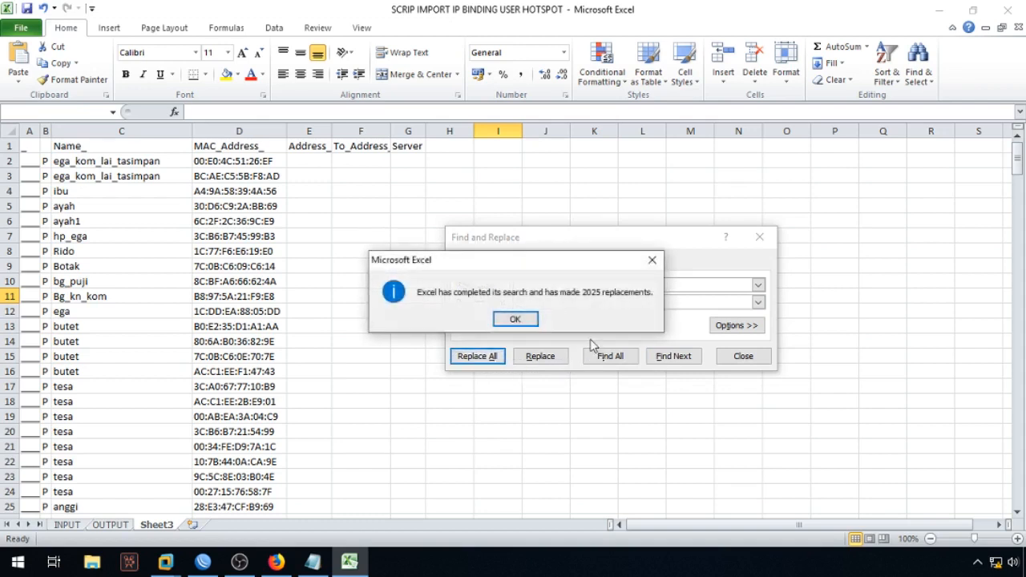
click(515, 319)
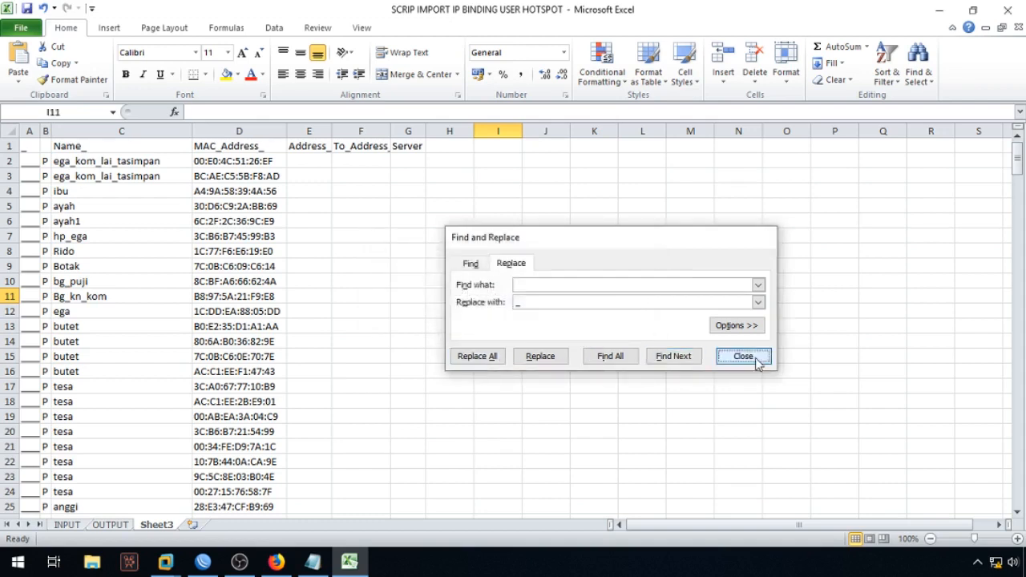
click(743, 356)
click(113, 163)
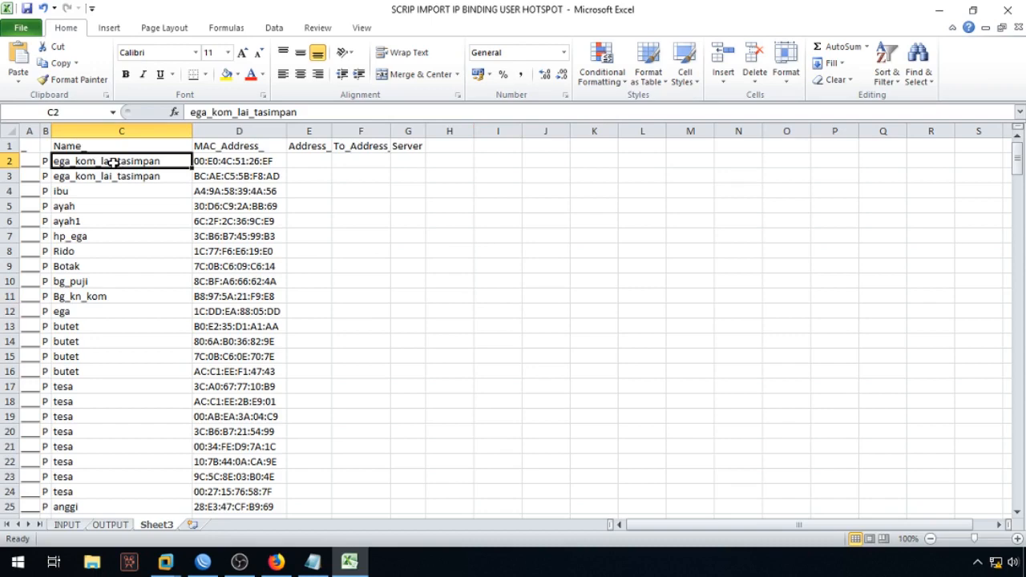
Step: Copy the names in C2:C270 on Sheet3
scroll(133, 385, down, 5)
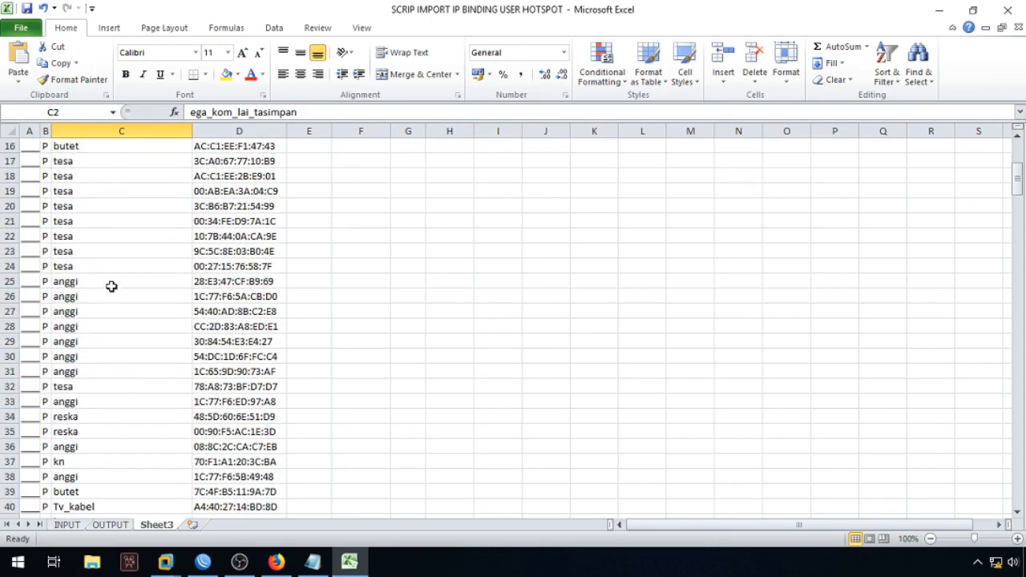
scroll(93, 446, down, 2)
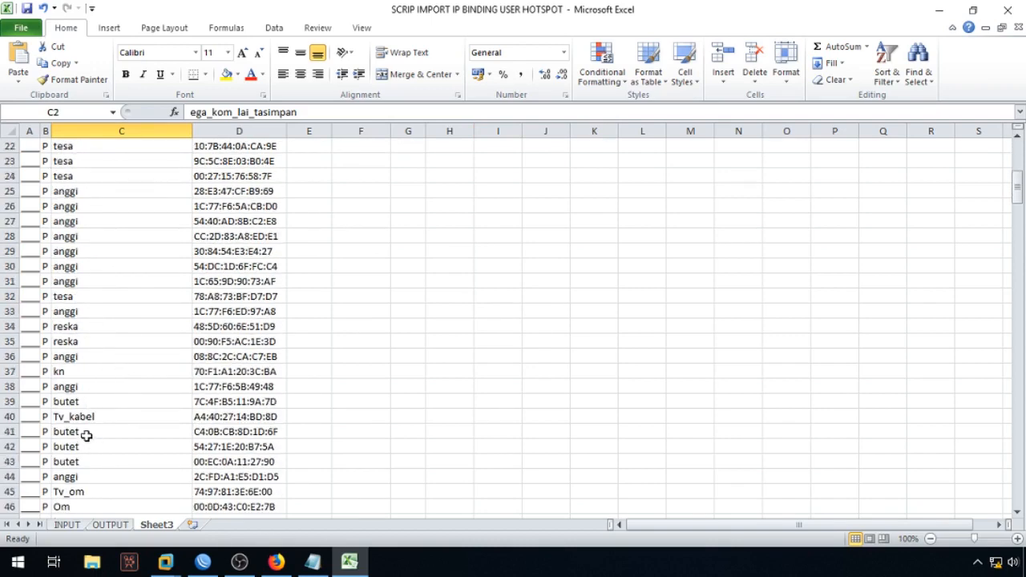
scroll(70, 433, down, 2)
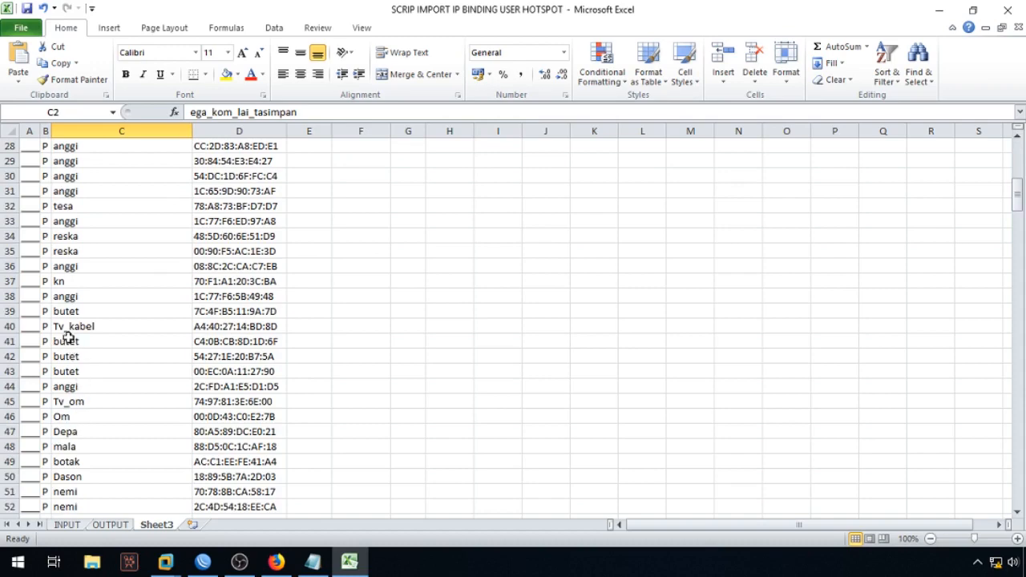
scroll(85, 458, down, 10)
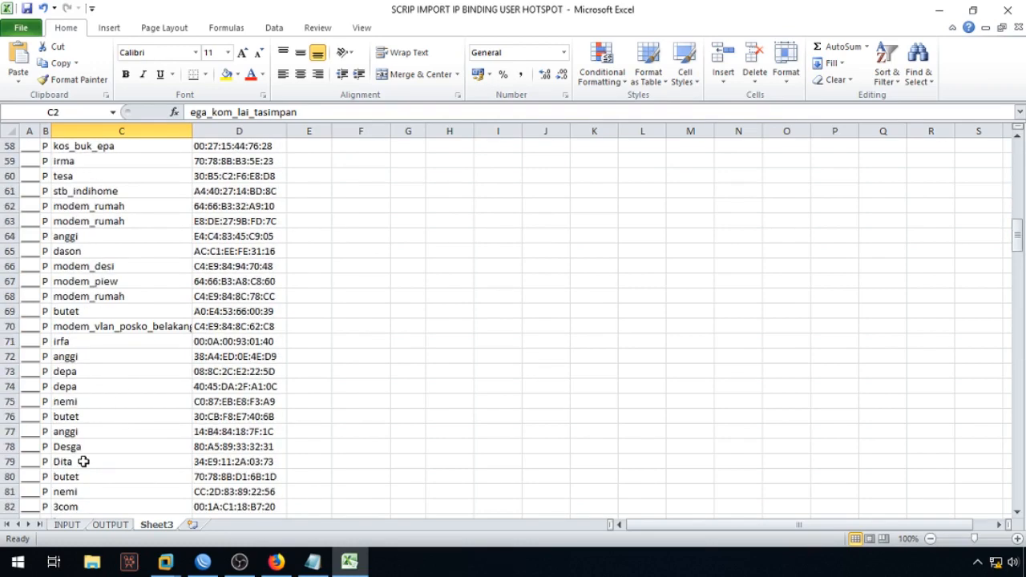
drag(1018, 234, 970, 547)
scroll(123, 481, down, 3)
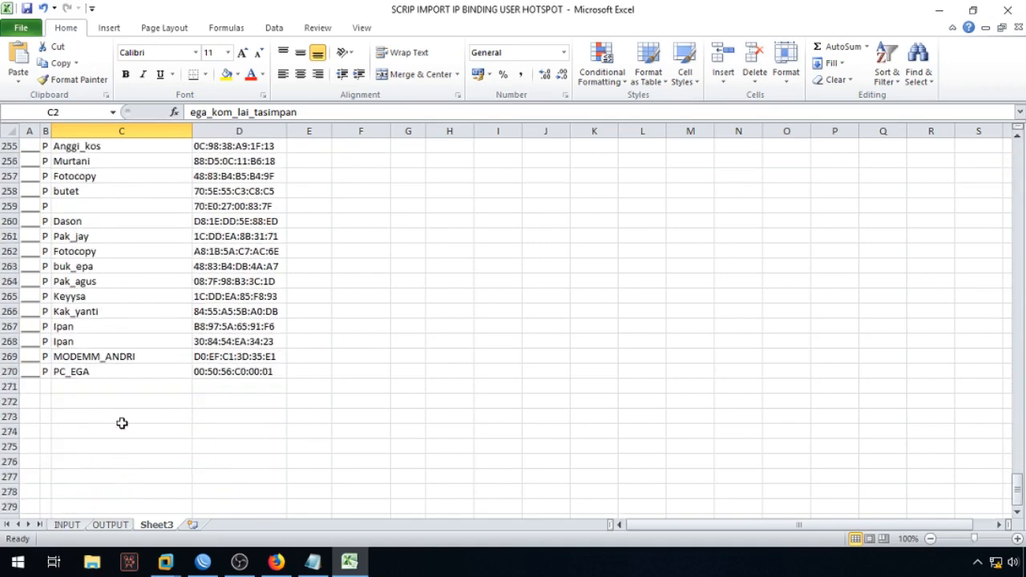
shift+click(112, 372)
key(ctrl+c)
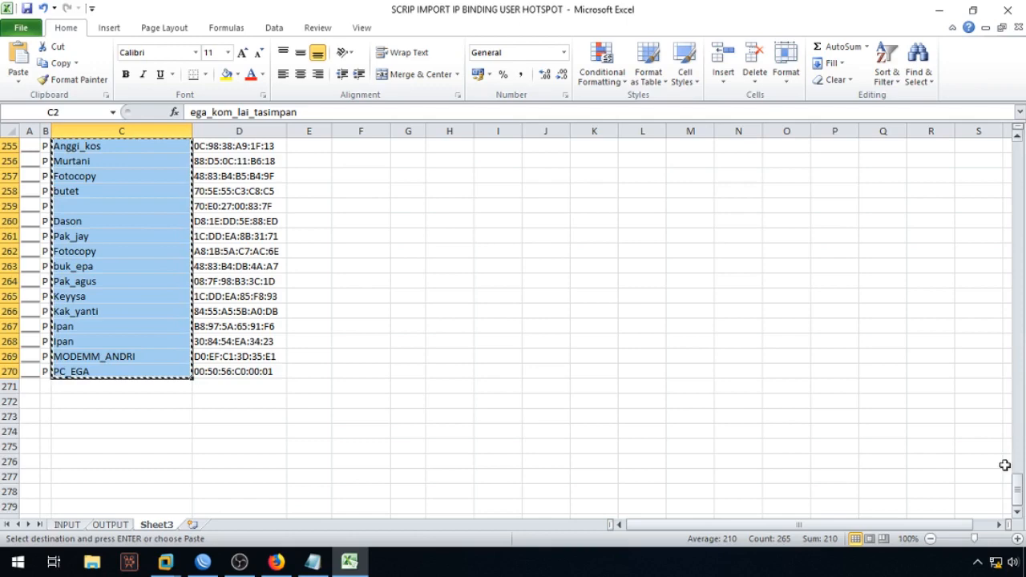
drag(1018, 495, 1016, 485)
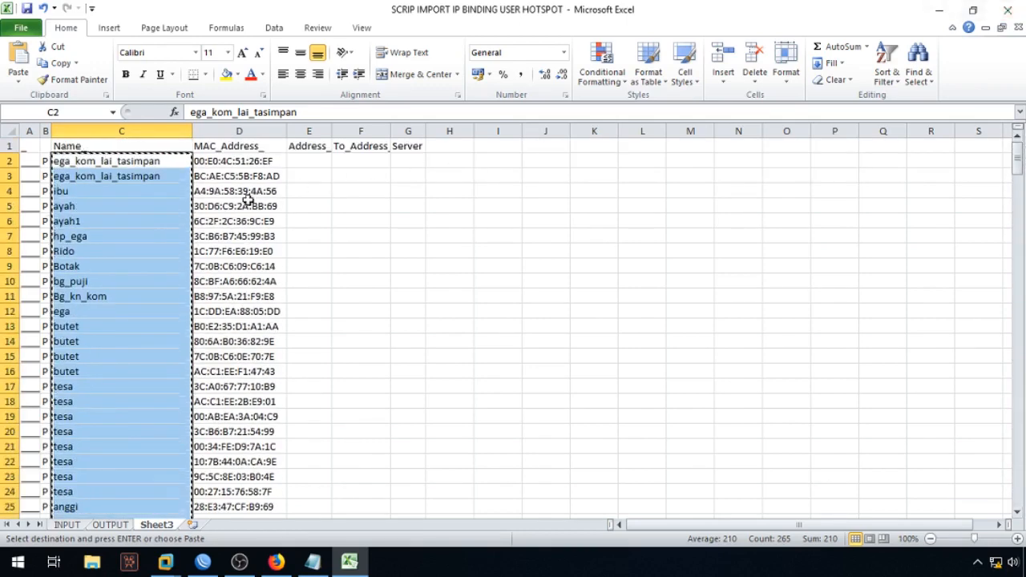
right_click(161, 208)
click(195, 230)
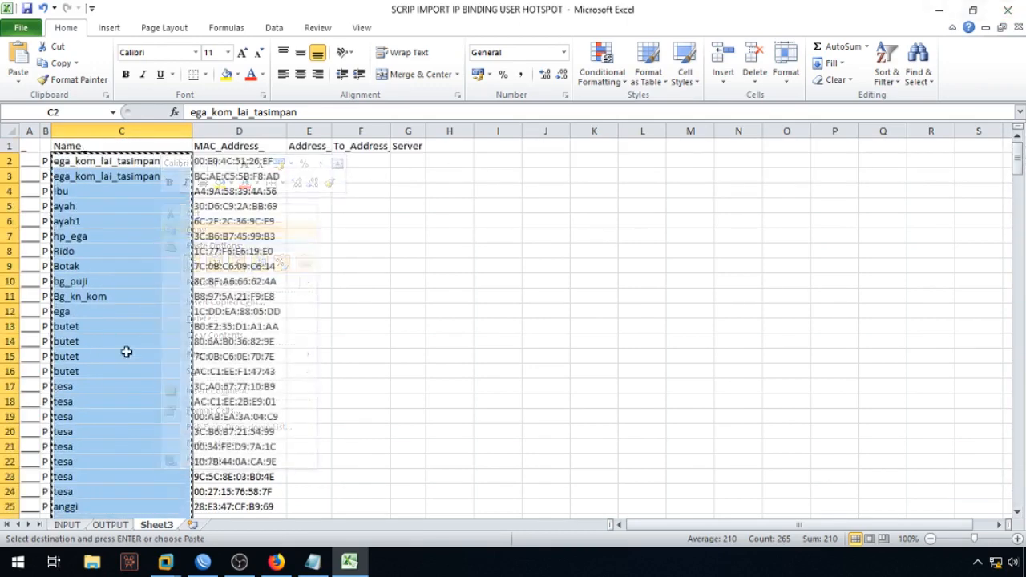
Step: Paste the names into the INPUT sheet from B5 and widen columns B and C
click(67, 525)
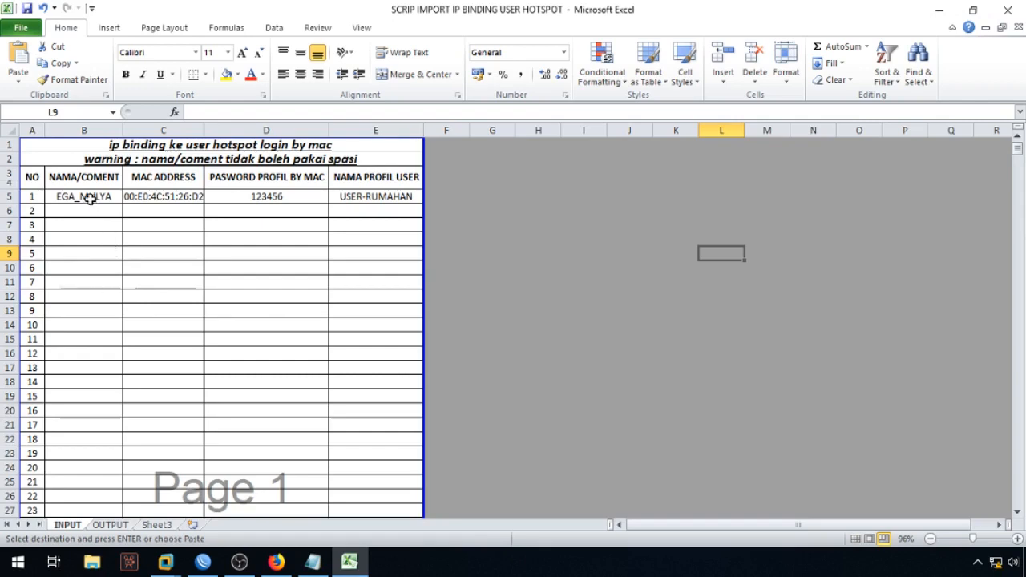
click(88, 198)
right_click(88, 197)
click(142, 256)
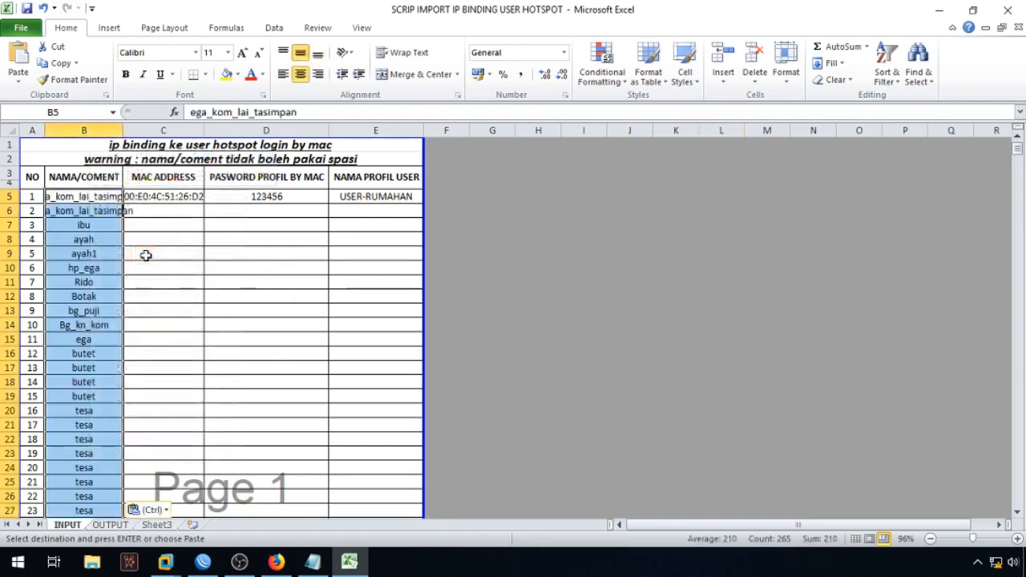
drag(123, 130, 188, 129)
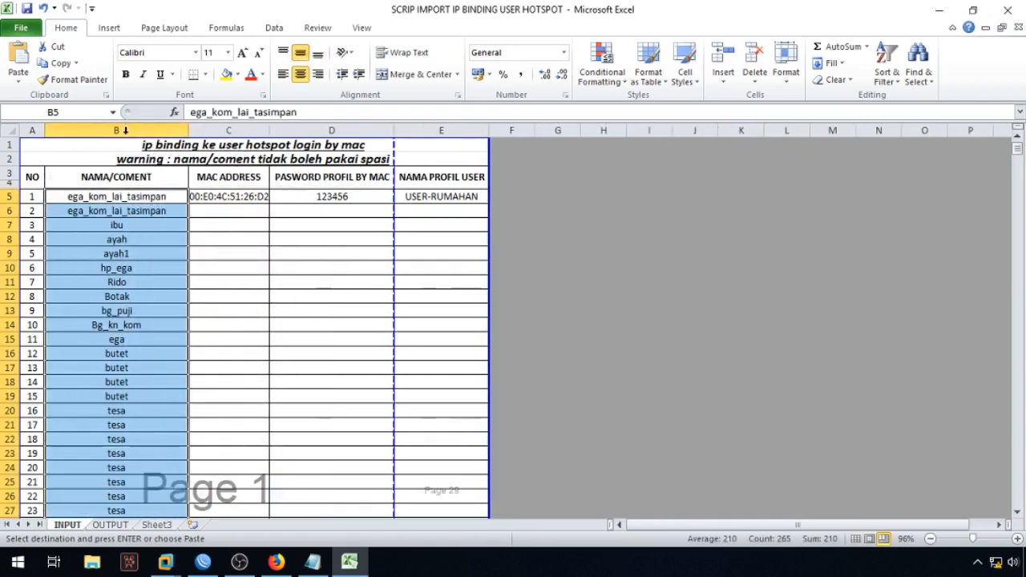
click(212, 255)
drag(265, 125, 270, 125)
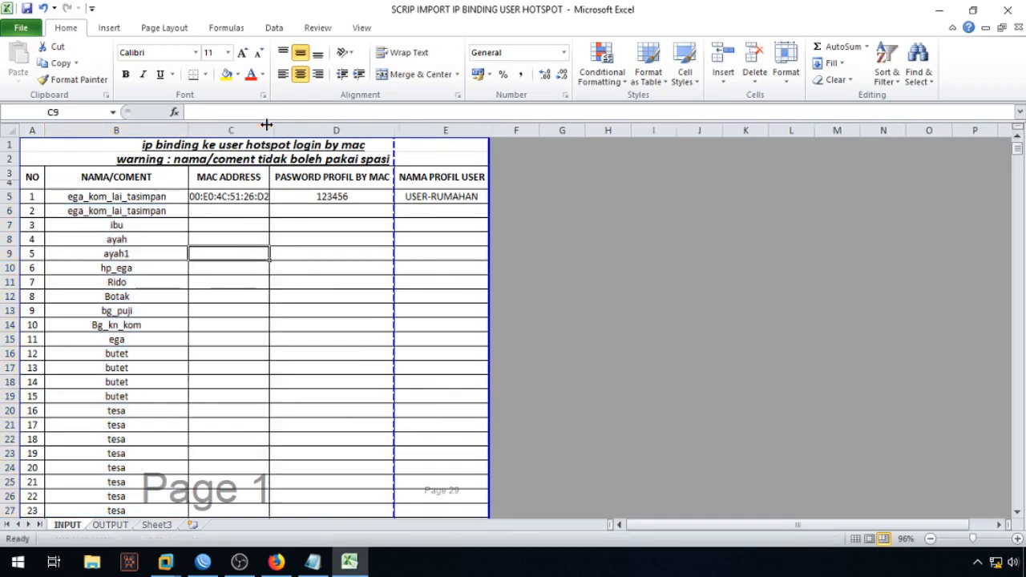
Step: Copy the MAC addresses in D2:D270 on Sheet3
click(158, 526)
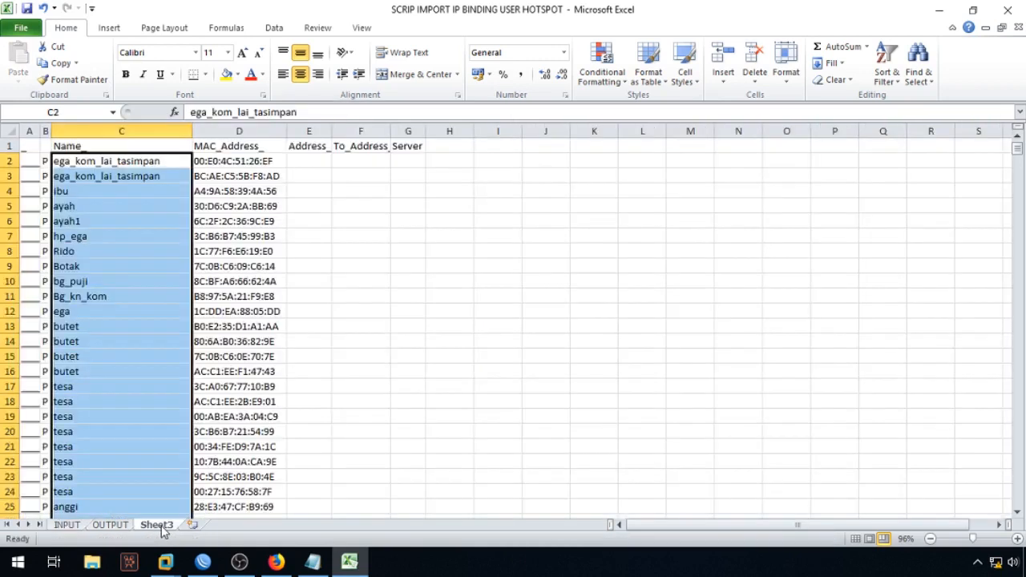
click(221, 163)
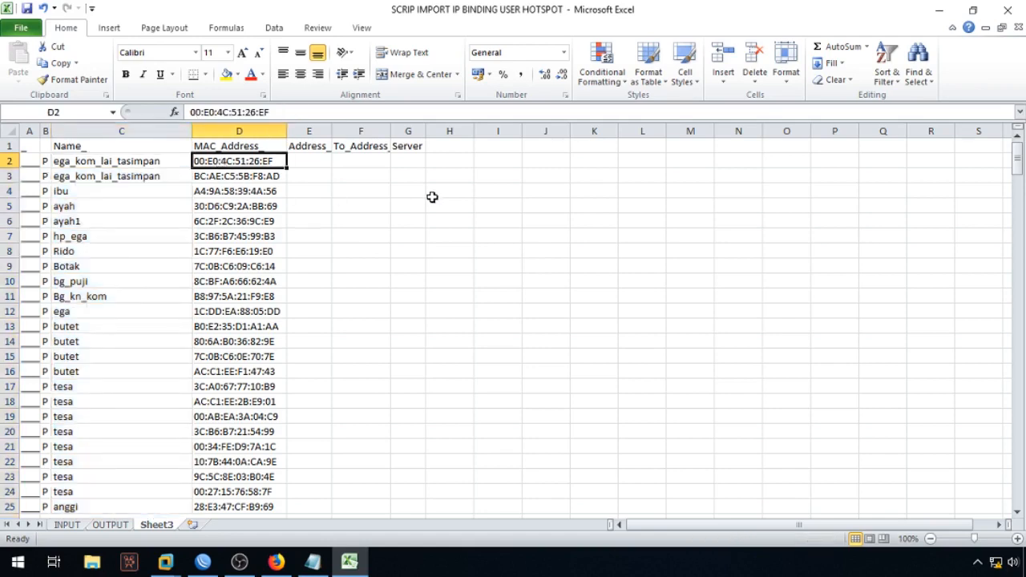
key(ctrl+shift+Down)
right_click(272, 200)
click(309, 224)
scroll(165, 355, up, 20)
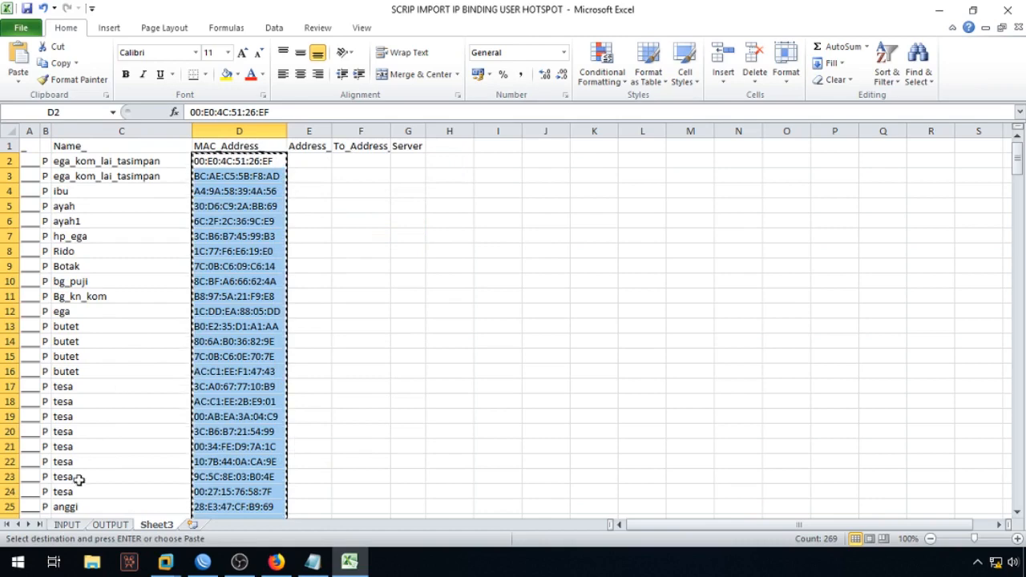
Step: Paste the MAC addresses as values into the INPUT sheet starting at C5
click(70, 524)
click(234, 196)
right_click(234, 196)
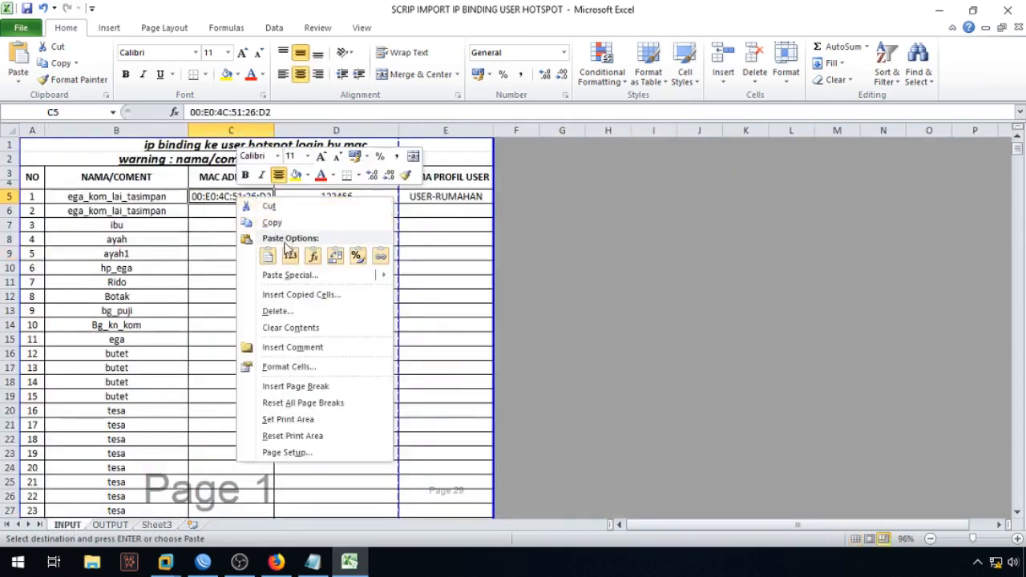
click(295, 262)
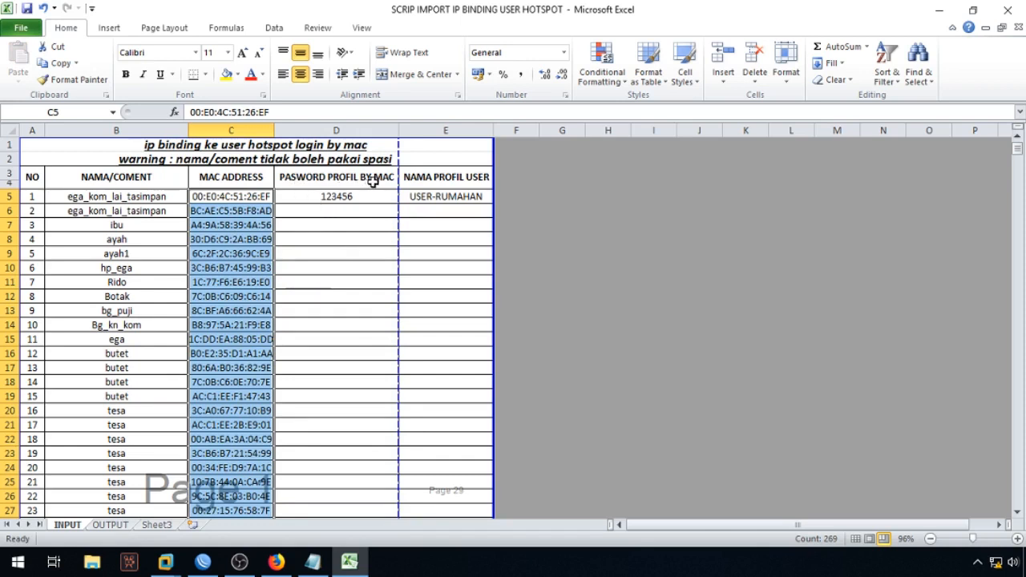
click(196, 566)
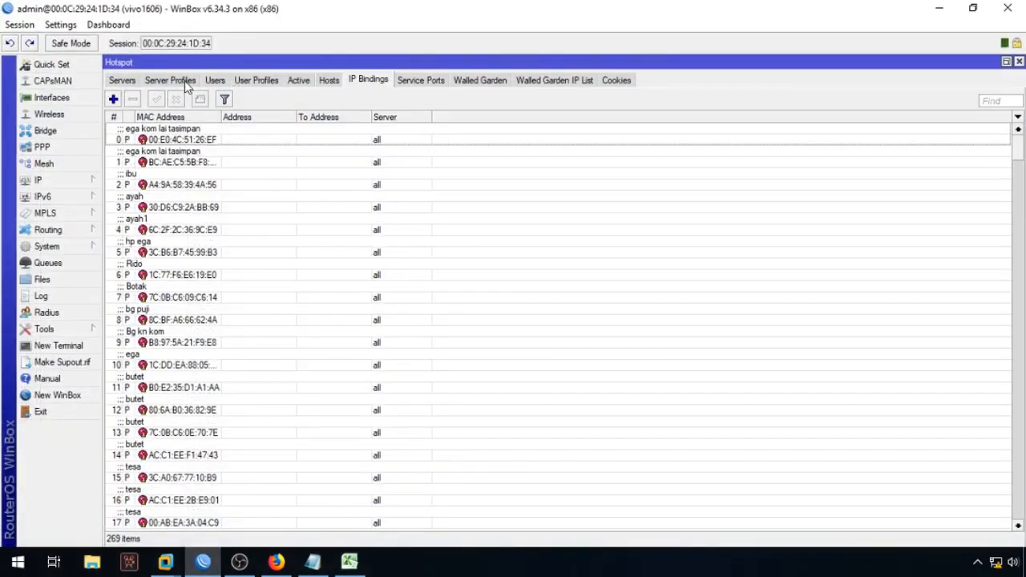
Step: Check the MAC Auth. Password in the SERVER HOTSPOT ALL server profile without changing it
click(170, 81)
double_click(210, 132)
drag(564, 278, 431, 278)
drag(532, 282, 483, 283)
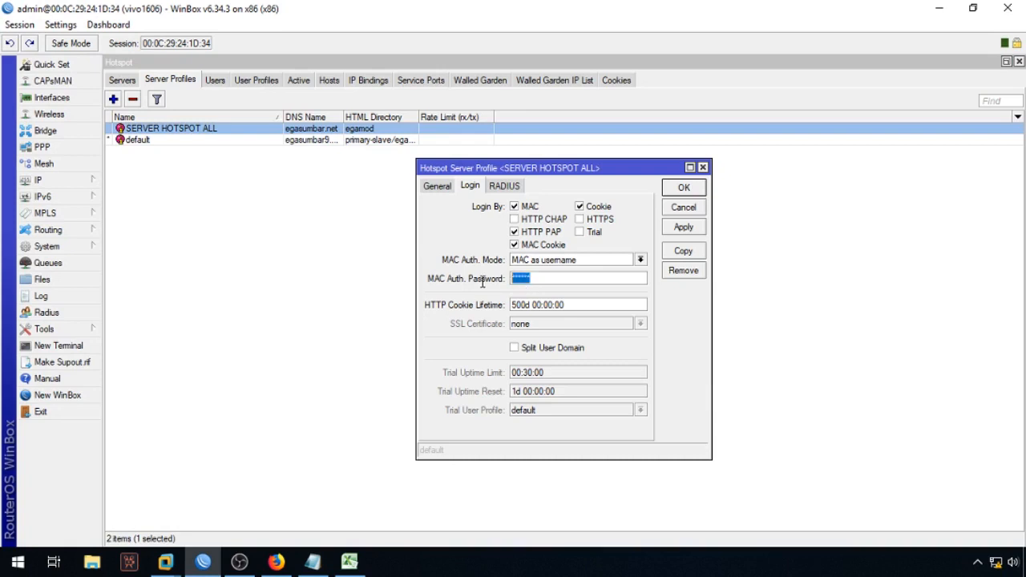
click(693, 212)
Step: Copy 123456 from Notepad into Excel cell D5 and select E5
click(312, 561)
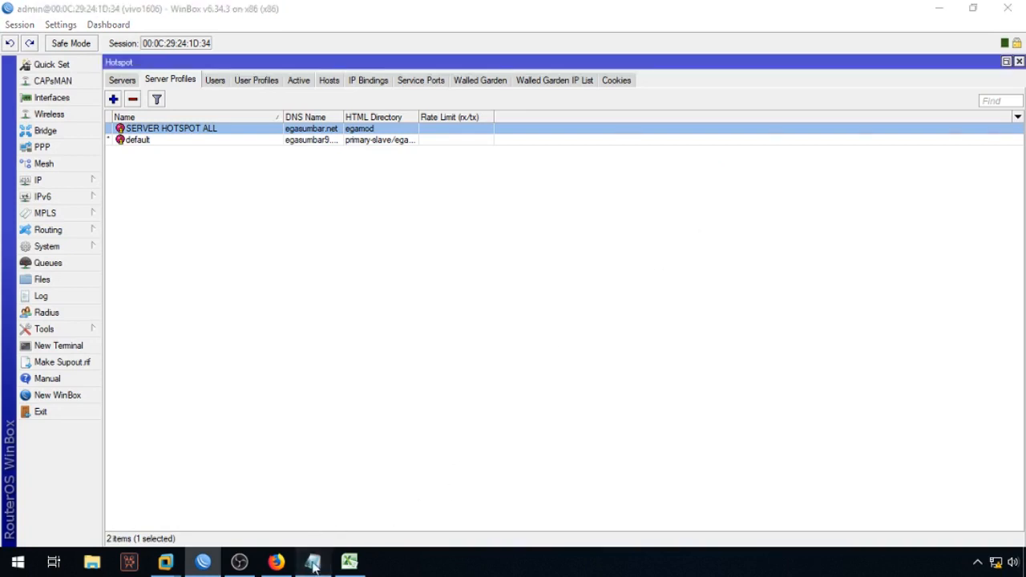
right_click(221, 215)
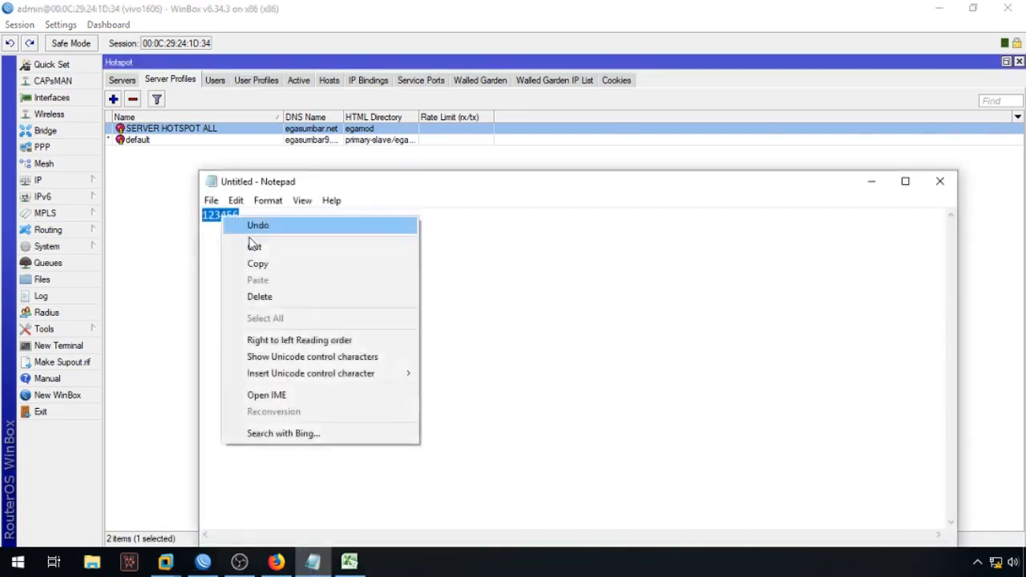
click(281, 265)
click(347, 559)
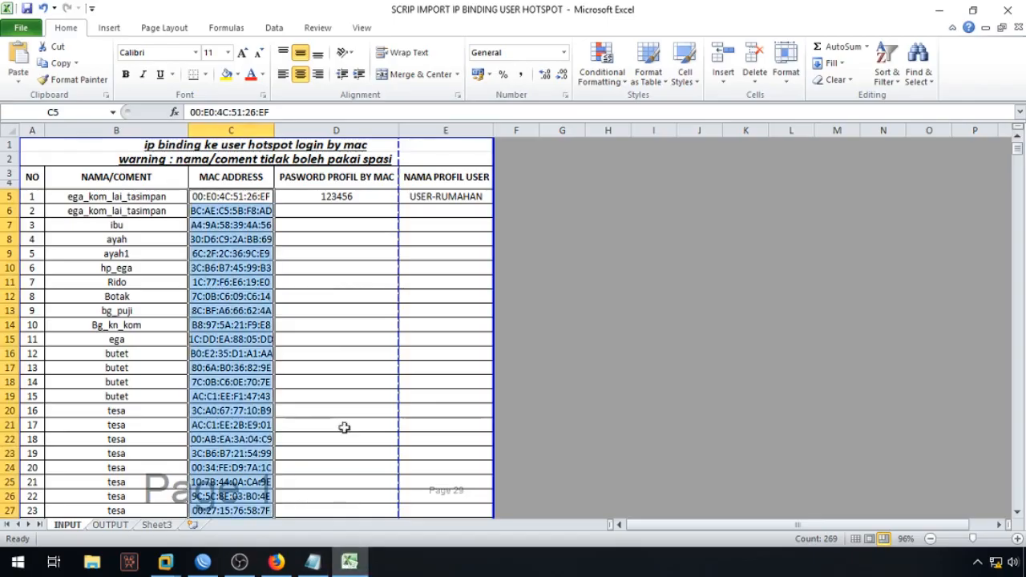
click(339, 197)
key(ctrl+v)
click(455, 266)
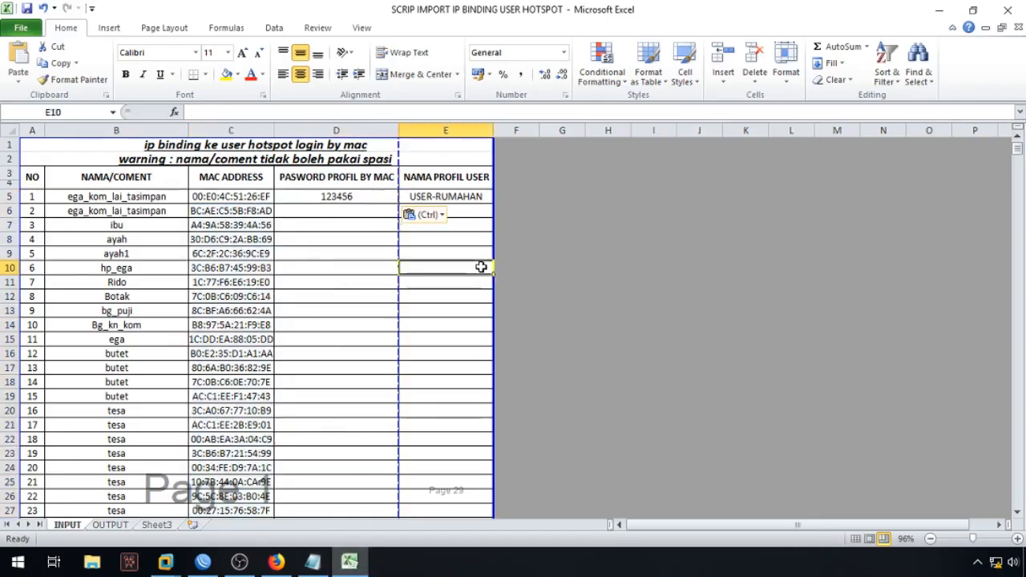
click(443, 197)
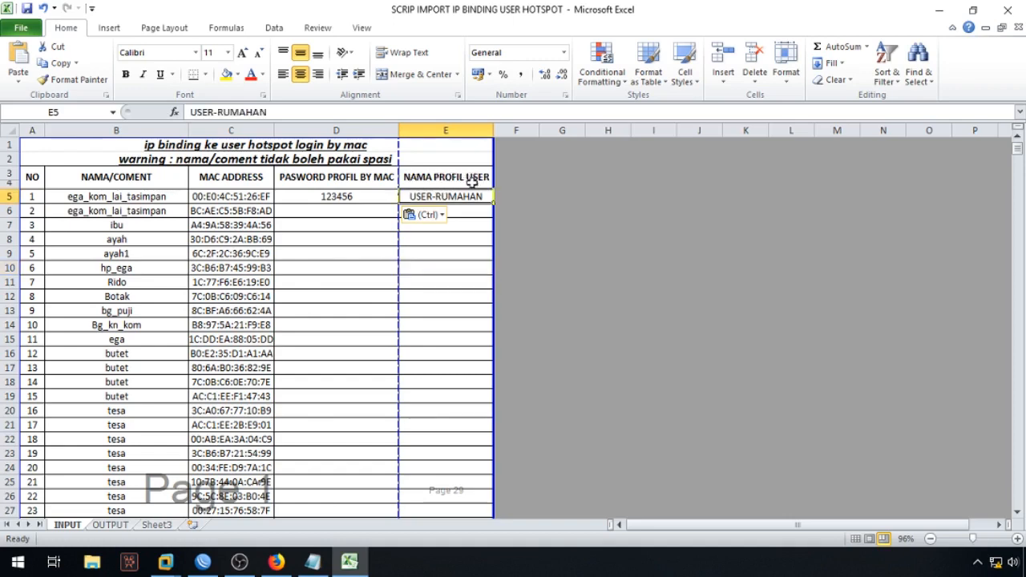
Step: Switch back over to WinBox
click(203, 561)
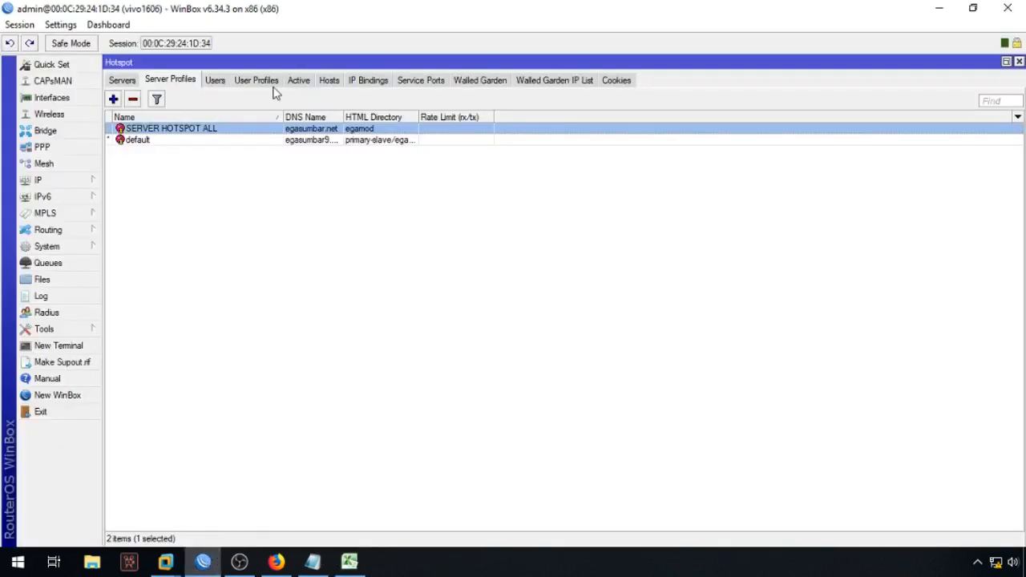
Step: Copy the PROFIL RUMAHAN user profile name from WinBox into Excel cell E5
click(257, 81)
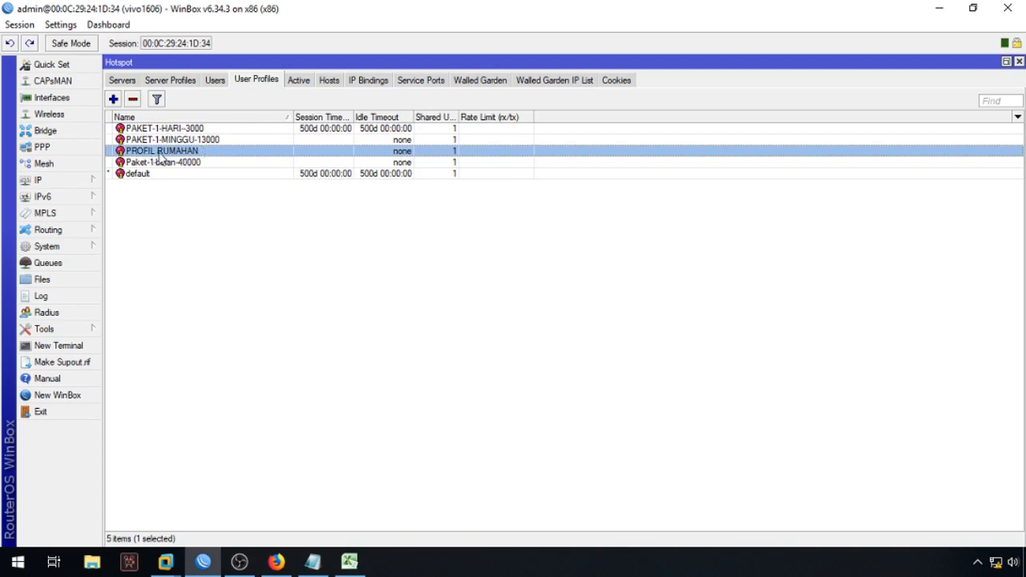
double_click(215, 155)
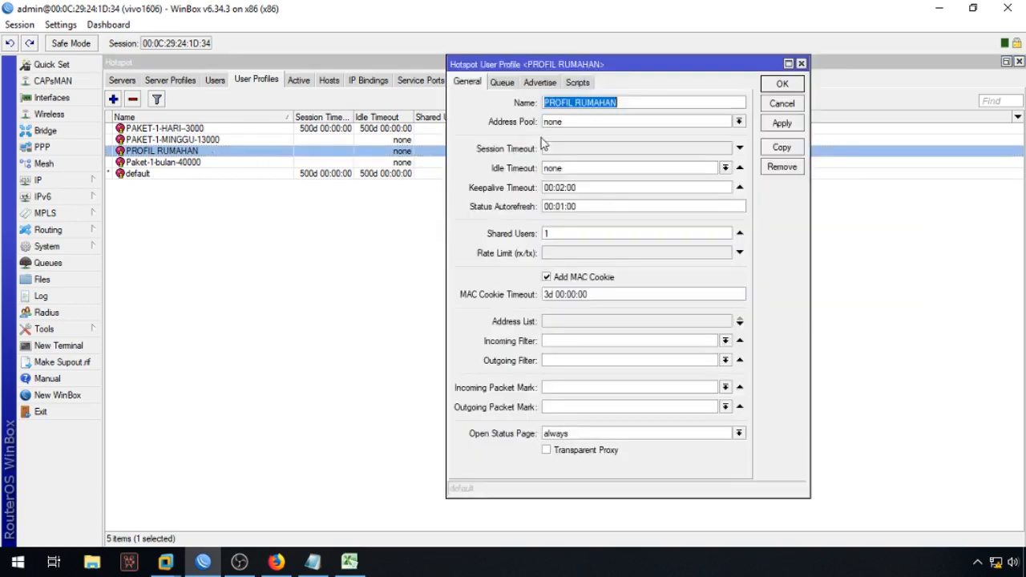
right_click(611, 104)
click(646, 130)
right_click(600, 98)
click(649, 130)
click(772, 111)
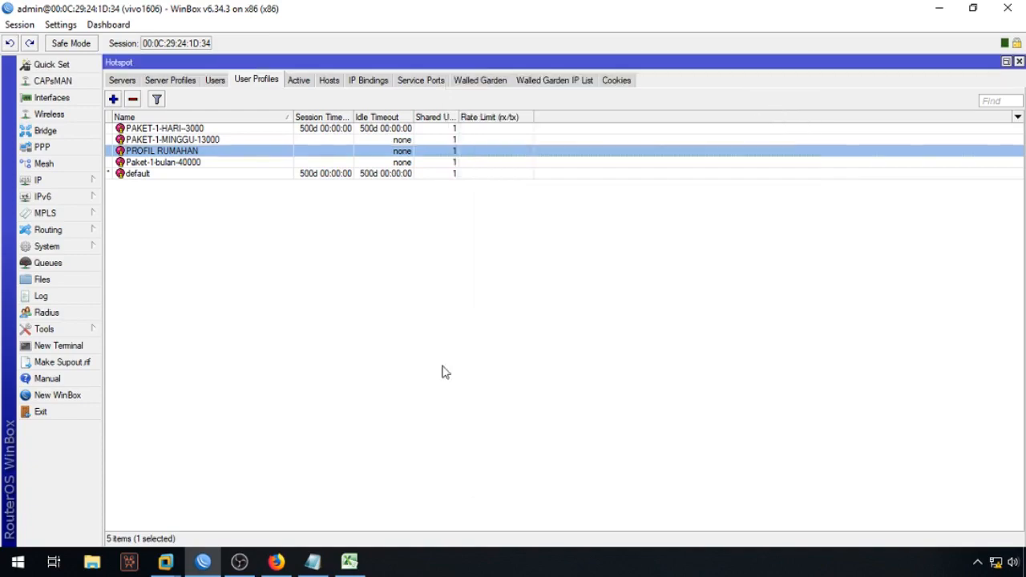
click(353, 563)
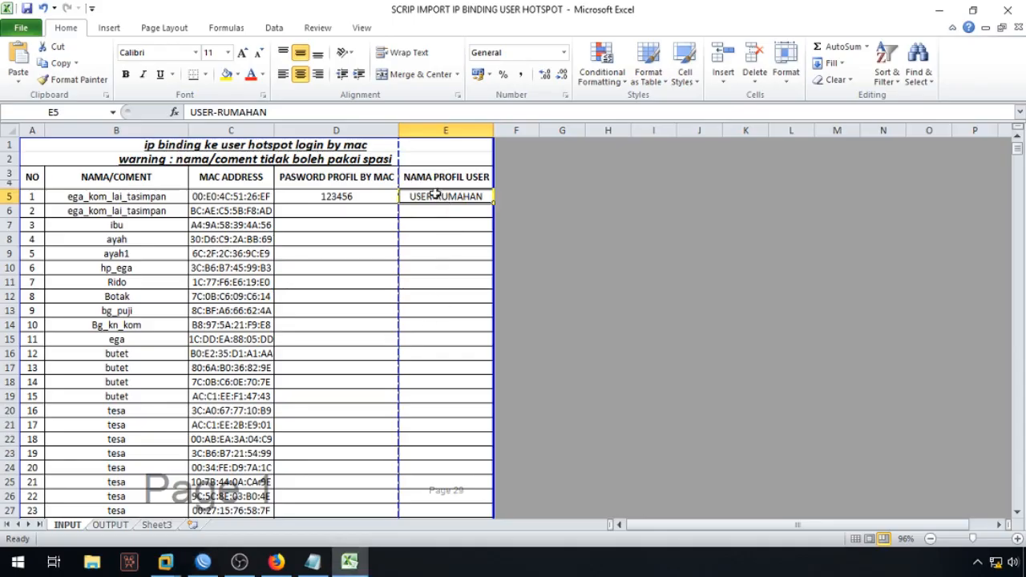
key(ctrl+v)
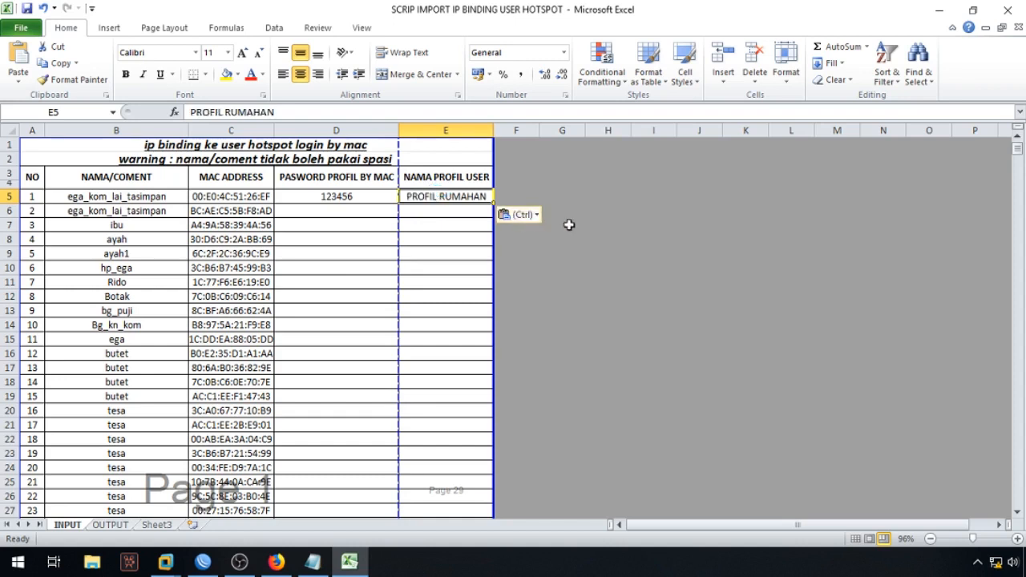
click(579, 244)
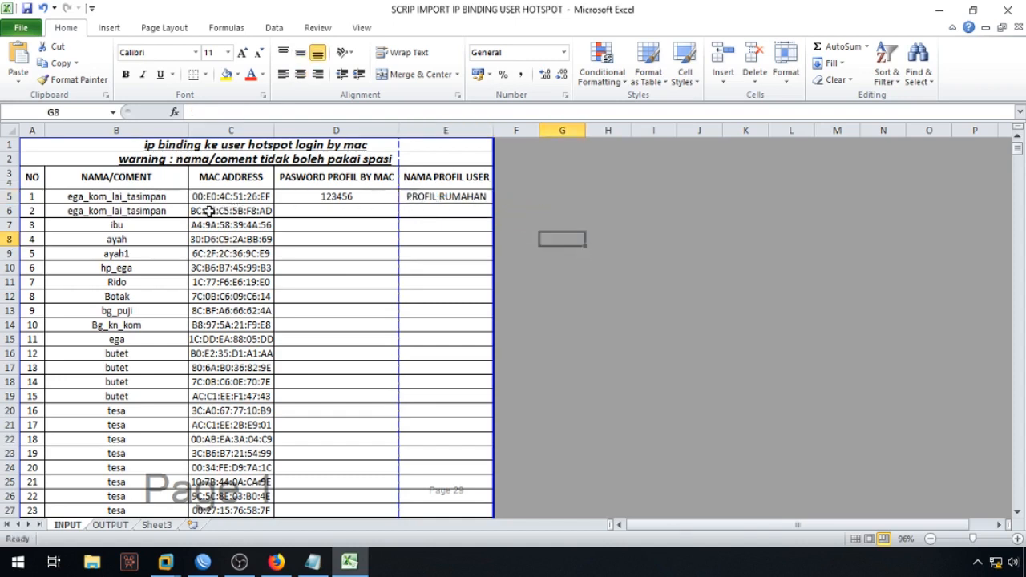
Step: Copy 123456 from D5 into D6 and drag the pair down column D
click(363, 197)
key(ctrl+c)
click(355, 211)
key(ctrl+v)
click(590, 237)
drag(373, 196, 373, 211)
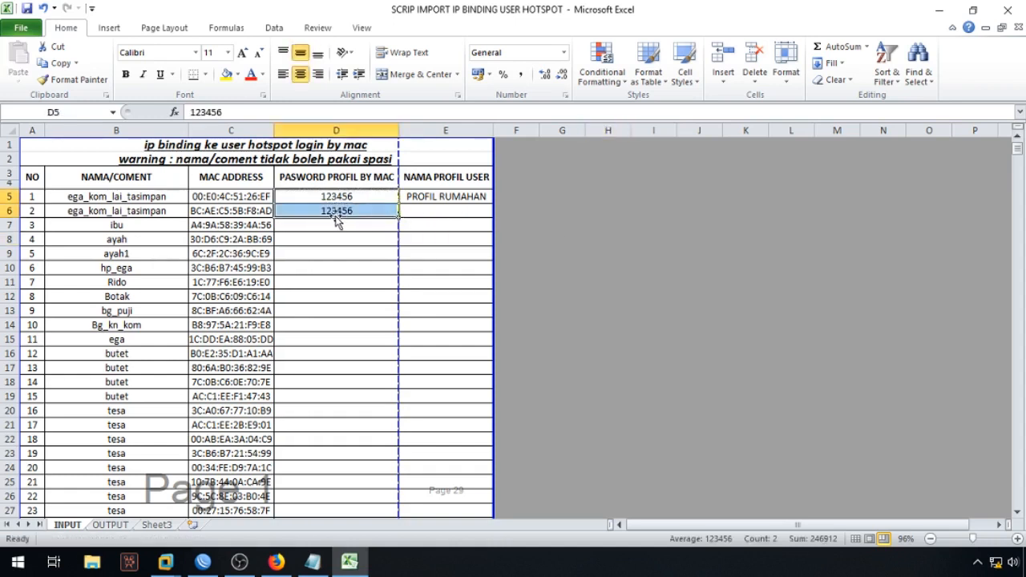
drag(398, 217, 385, 341)
click(652, 311)
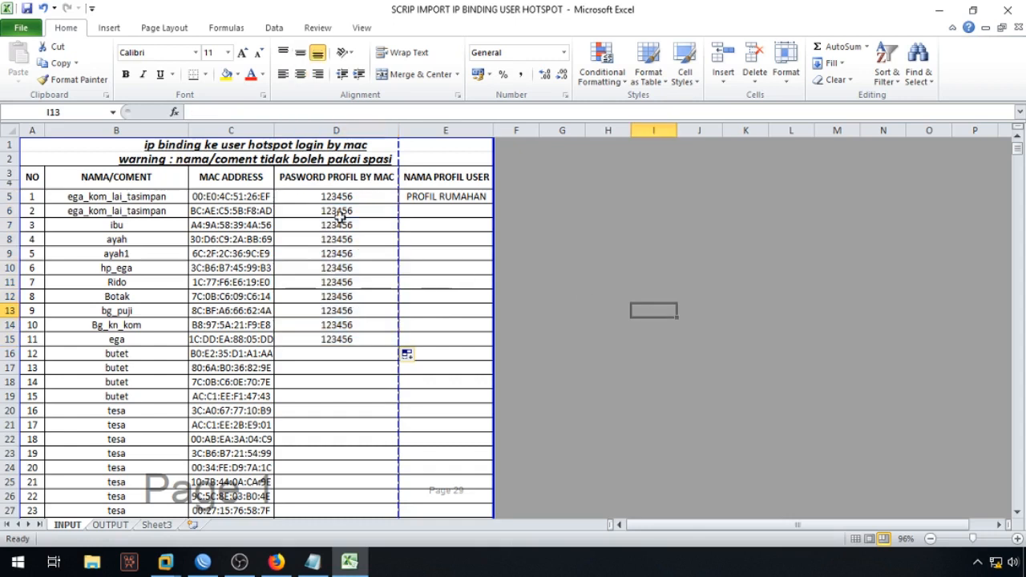
Step: Fill 123456 down column D to row 15, then through the rest of the list
drag(343, 199, 366, 341)
scroll(365, 300, down, 1)
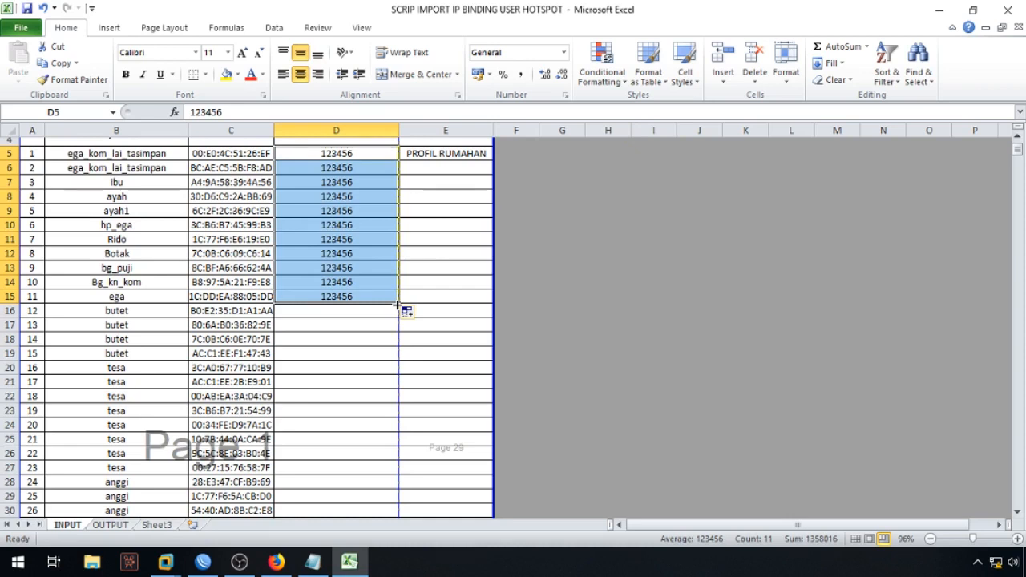
drag(355, 156, 346, 170)
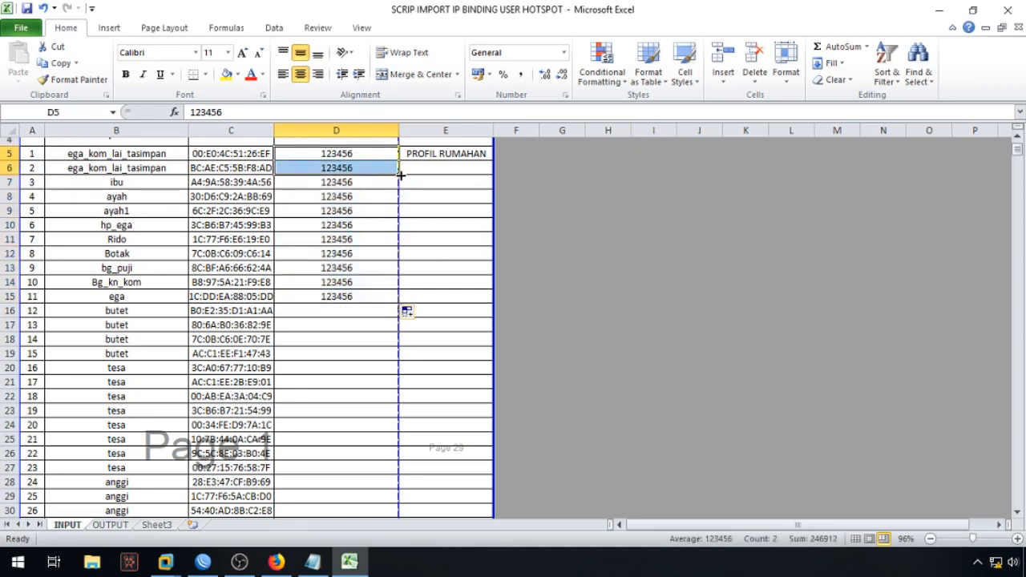
drag(399, 176, 383, 296)
click(385, 313)
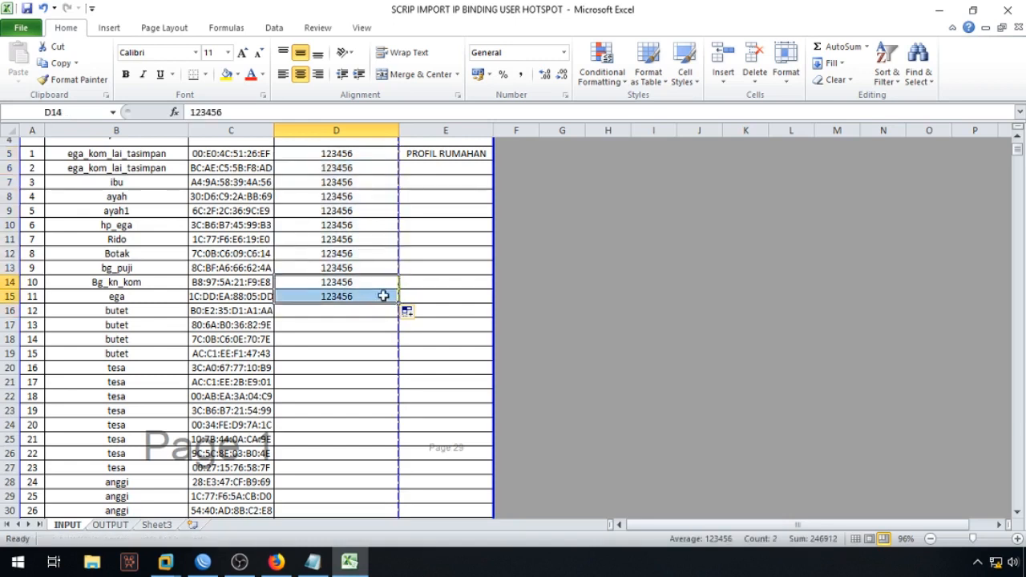
double_click(399, 304)
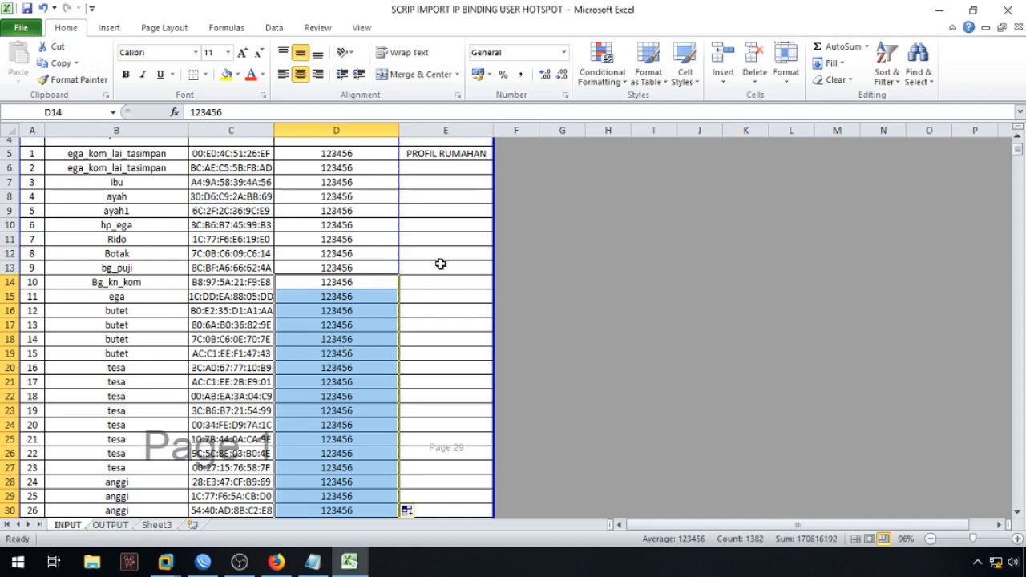
scroll(451, 246, up, 1)
click(464, 200)
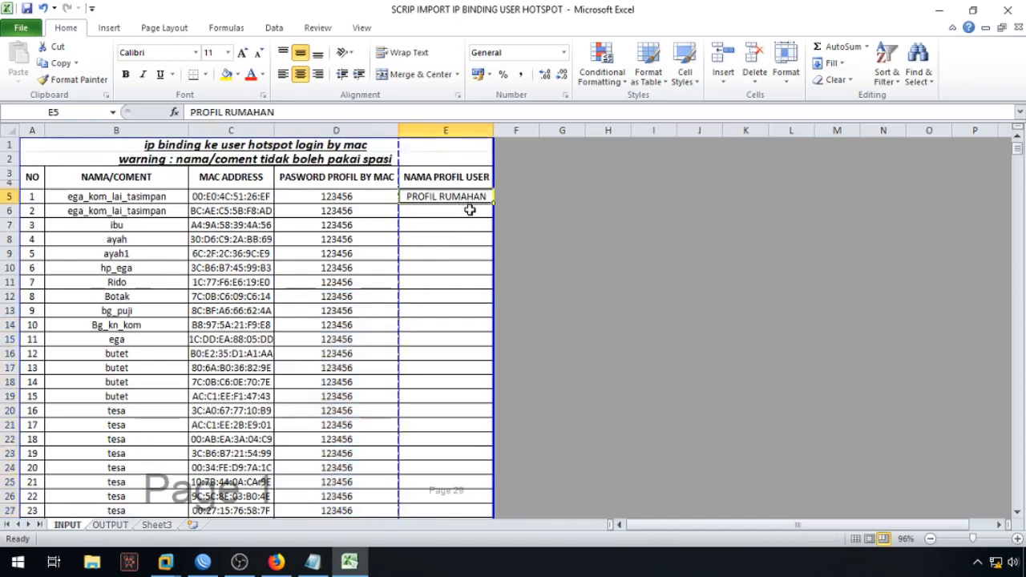
Step: Copy PROFIL RUMAHAN from E5 to E6 and fill it down the NAMA PROFIL USER column
key(ctrl+c)
click(465, 214)
key(ctrl+v)
key(Escape)
click(467, 198)
drag(471, 207, 493, 215)
double_click(493, 217)
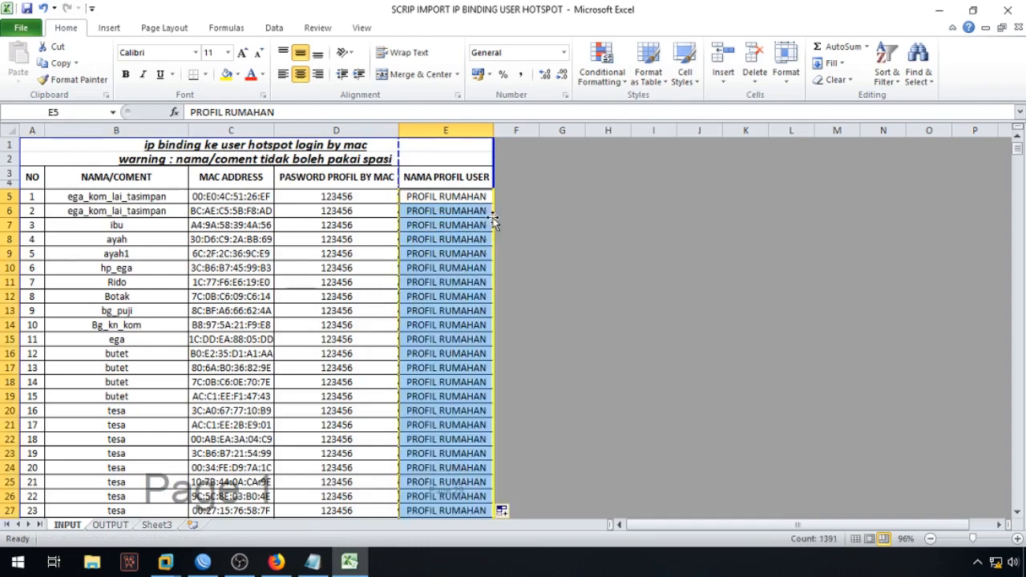
drag(1017, 160, 1014, 226)
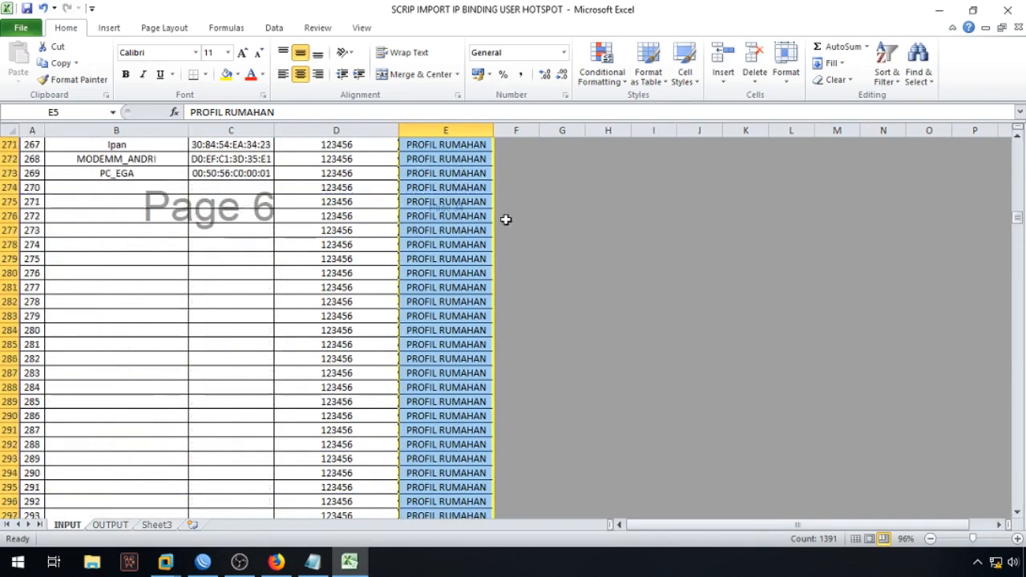
Step: Clear the surplus rows from B274:E275 down to the sheet's last row
drag(95, 185, 482, 197)
key(ctrl+shift+Down)
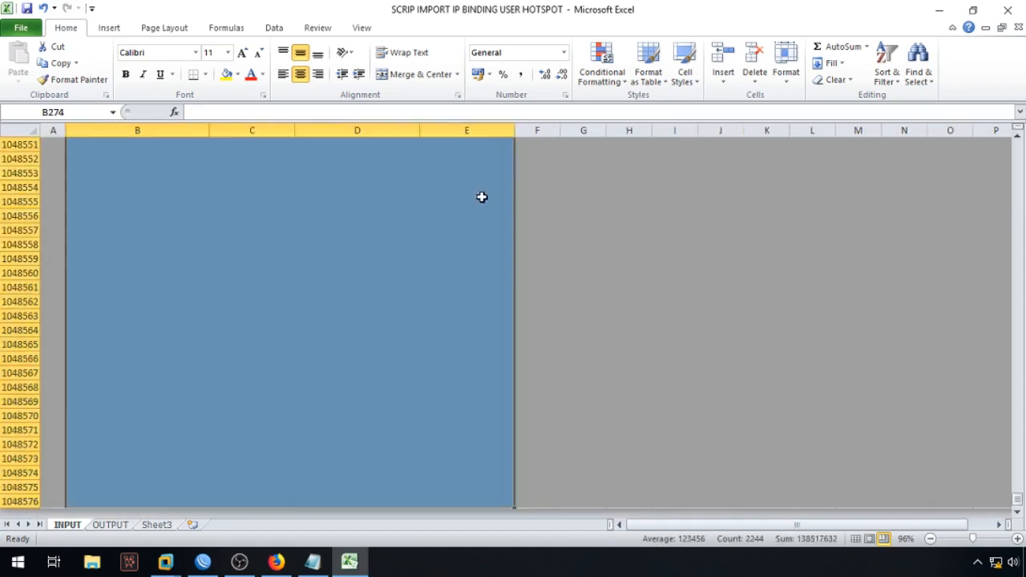
key(Delete)
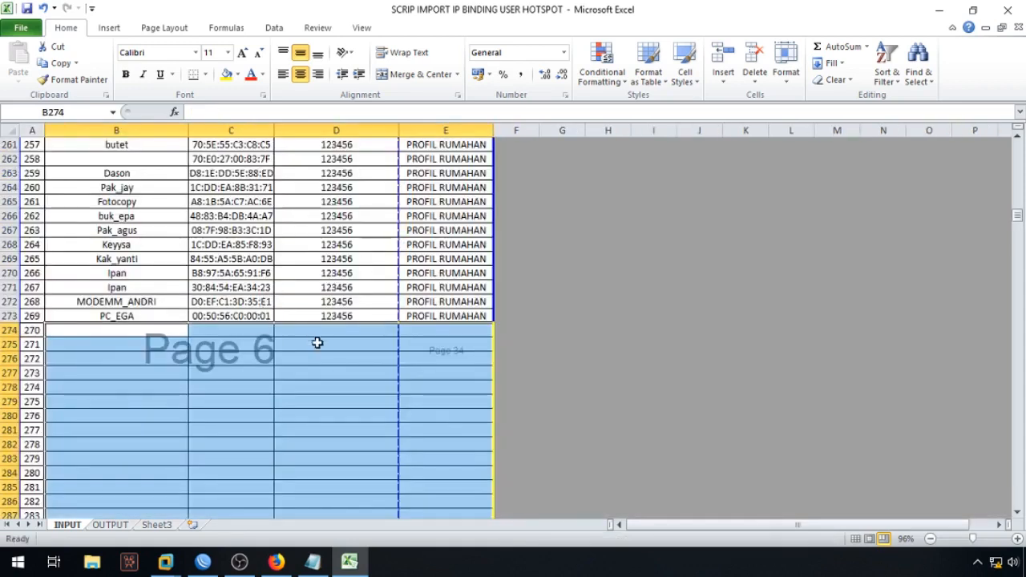
scroll(318, 343, up, 3)
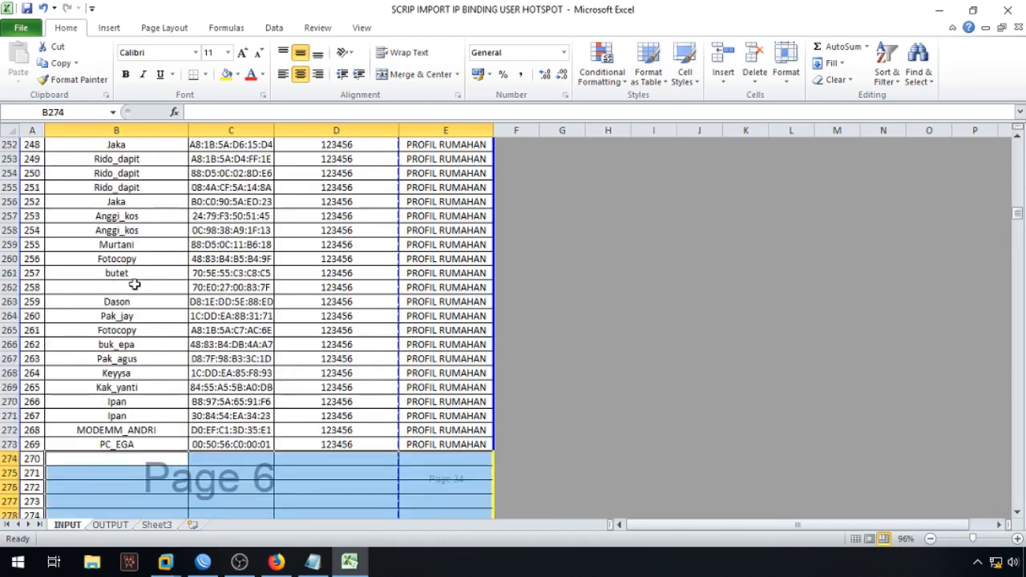
Step: Enter gak_tau as the name in blank cells B262 and B233, accepting AutoComplete
click(169, 285)
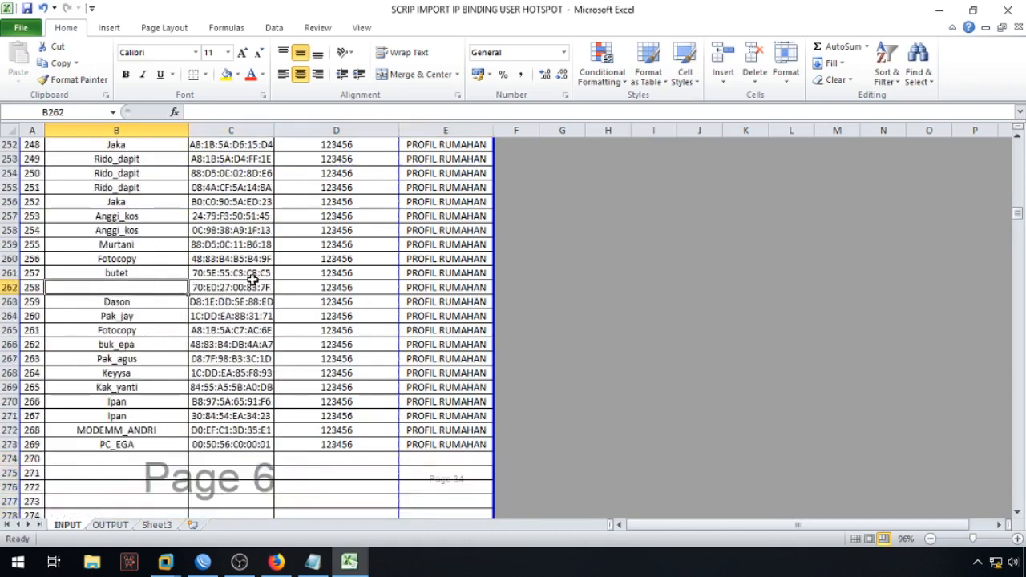
text(gak_tau)
key(Return)
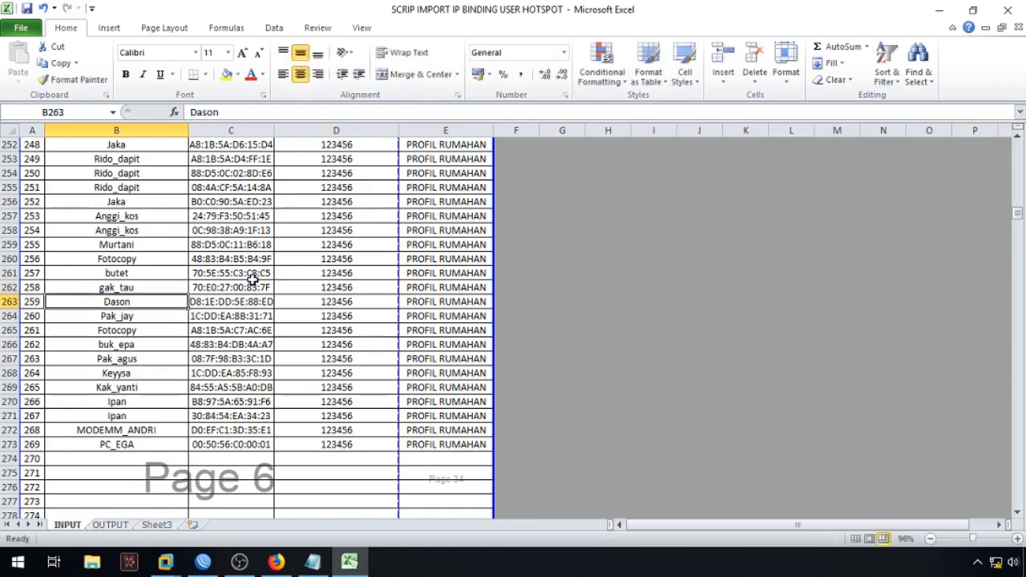
scroll(253, 276, up, 9)
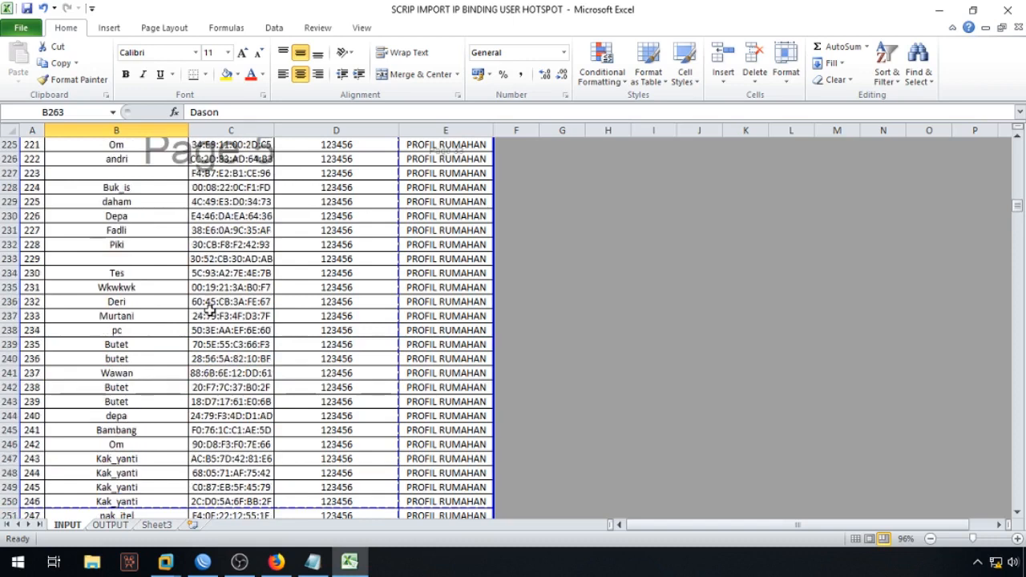
click(163, 258)
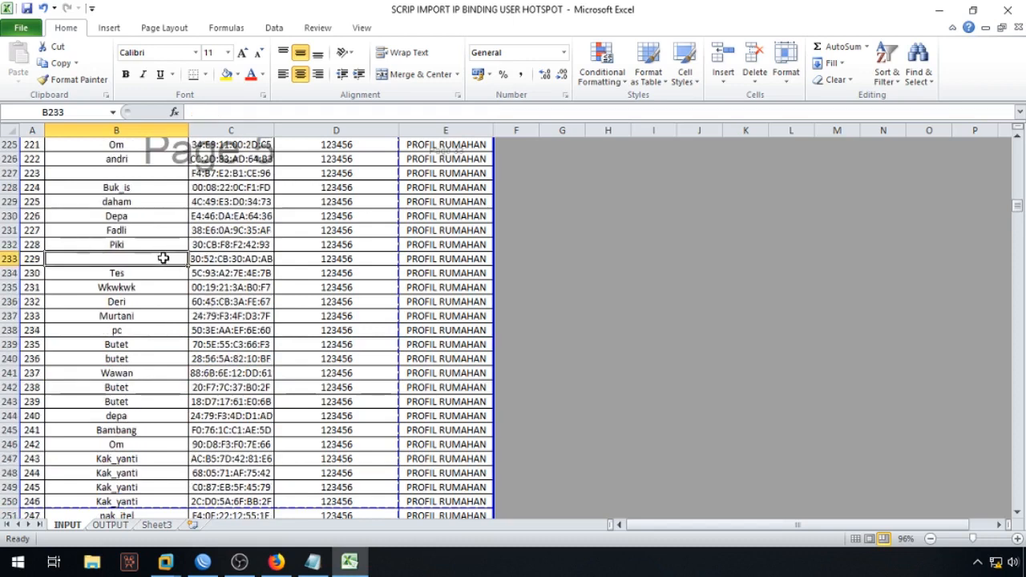
text(gak_tau)
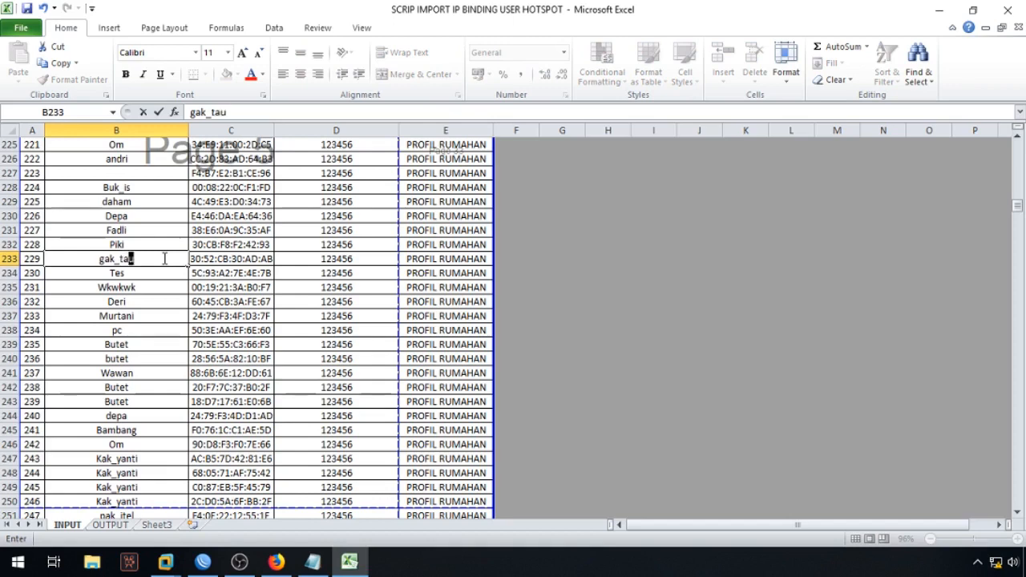
key(Return)
scroll(181, 254, up, 1)
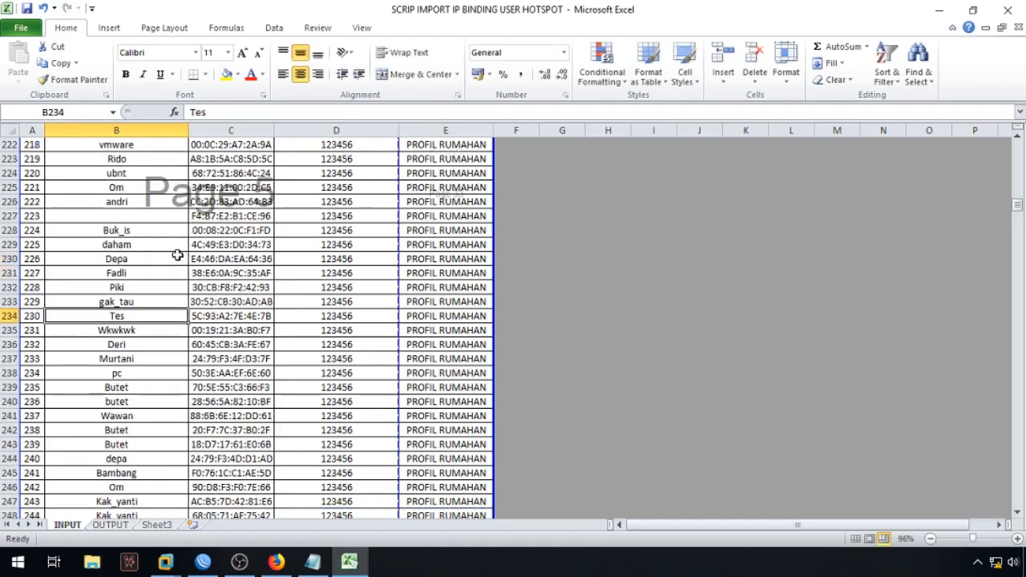
Step: Select blank name cell B227 and bring up the Find & Select options
click(157, 215)
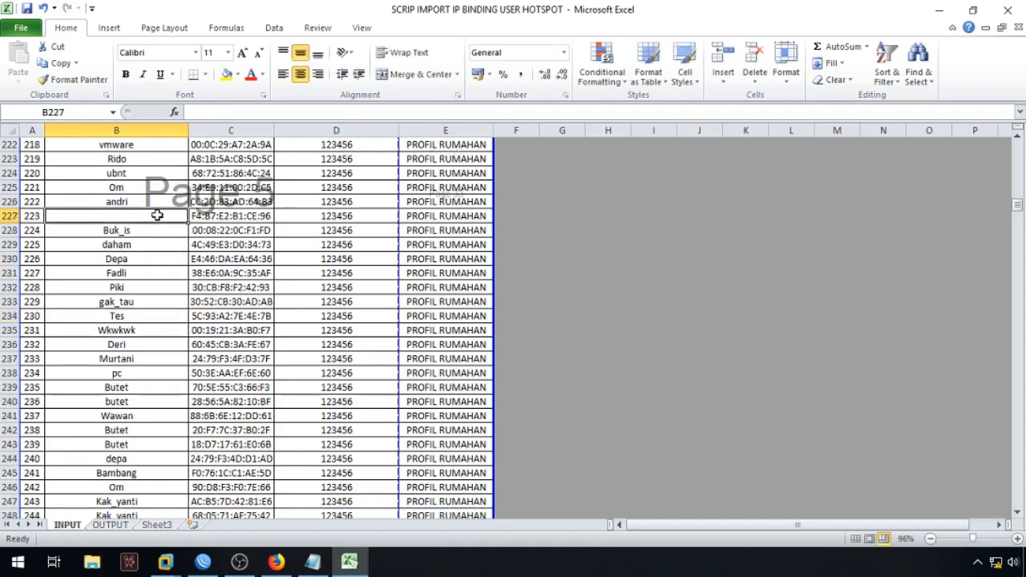
scroll(230, 303, up, 13)
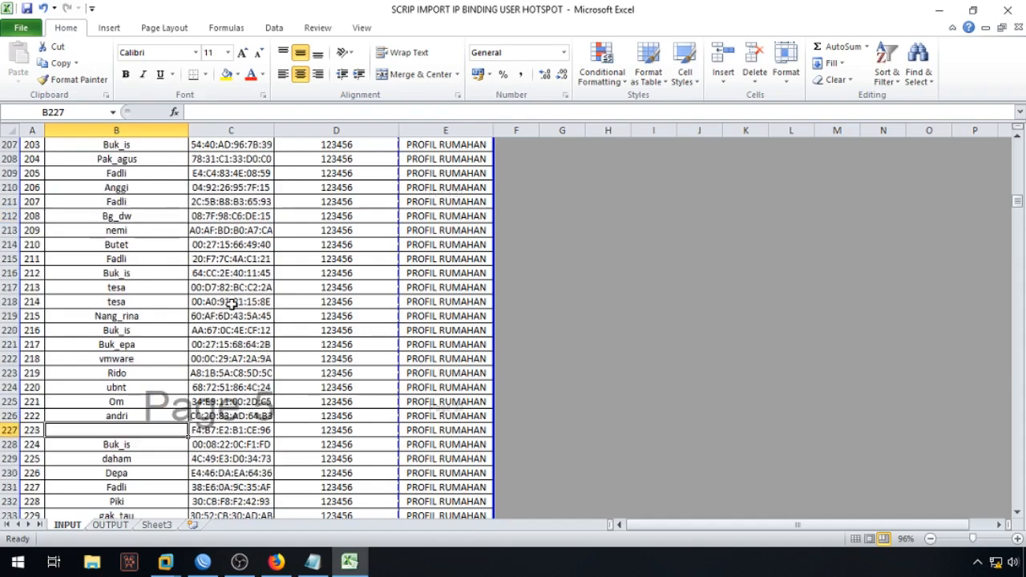
scroll(231, 303, up, 14)
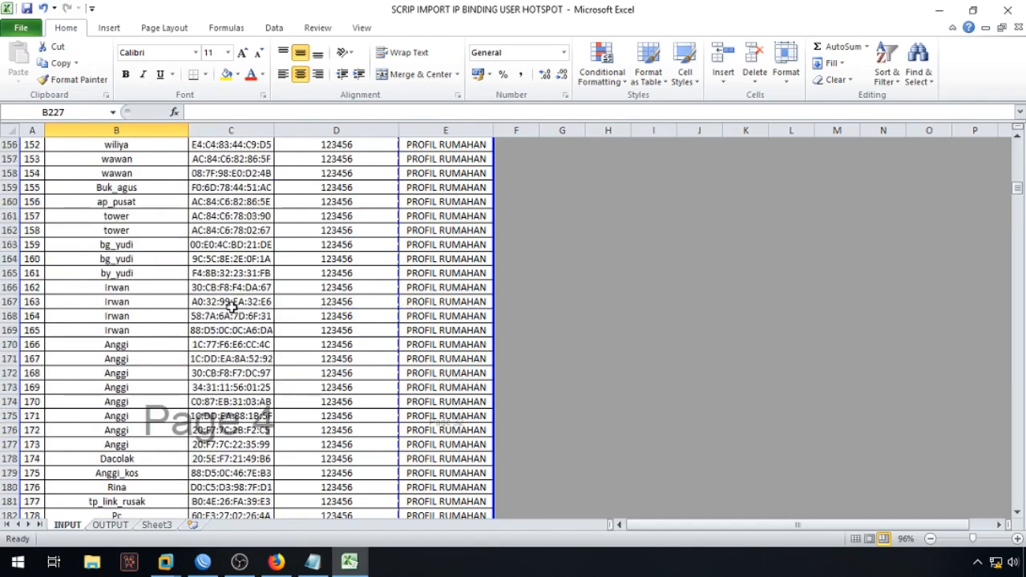
click(918, 72)
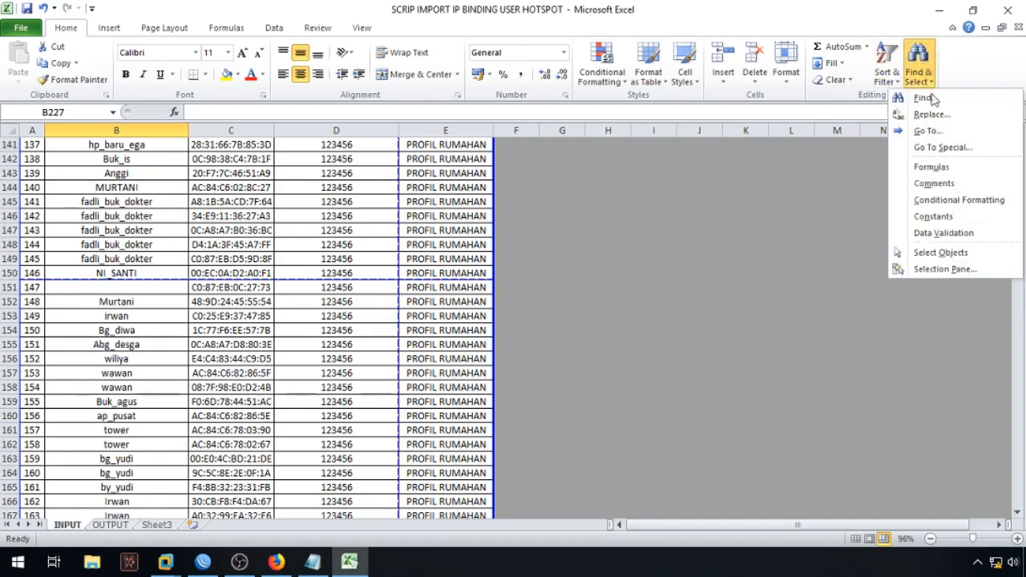
click(929, 115)
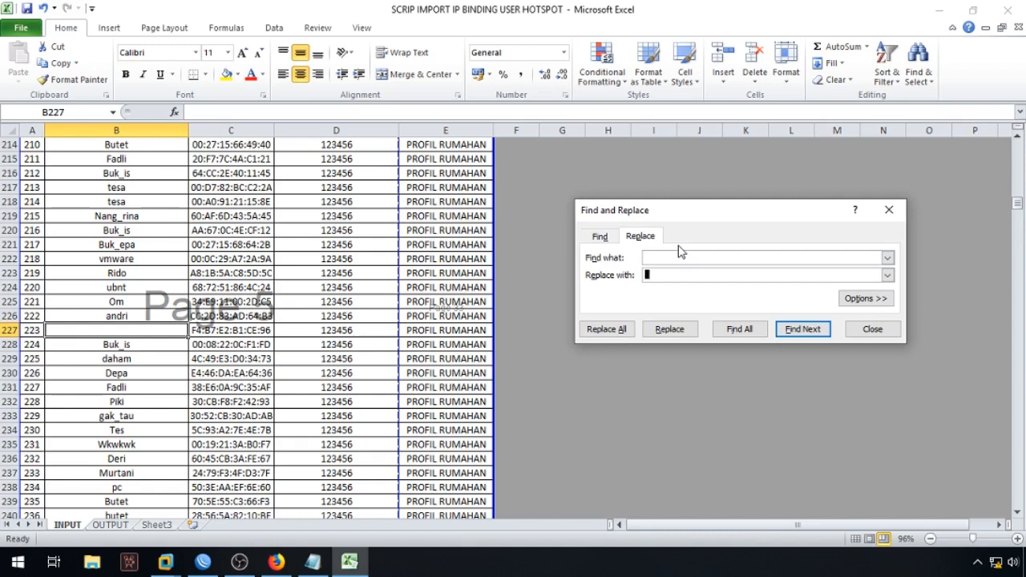
text(gak_tau)
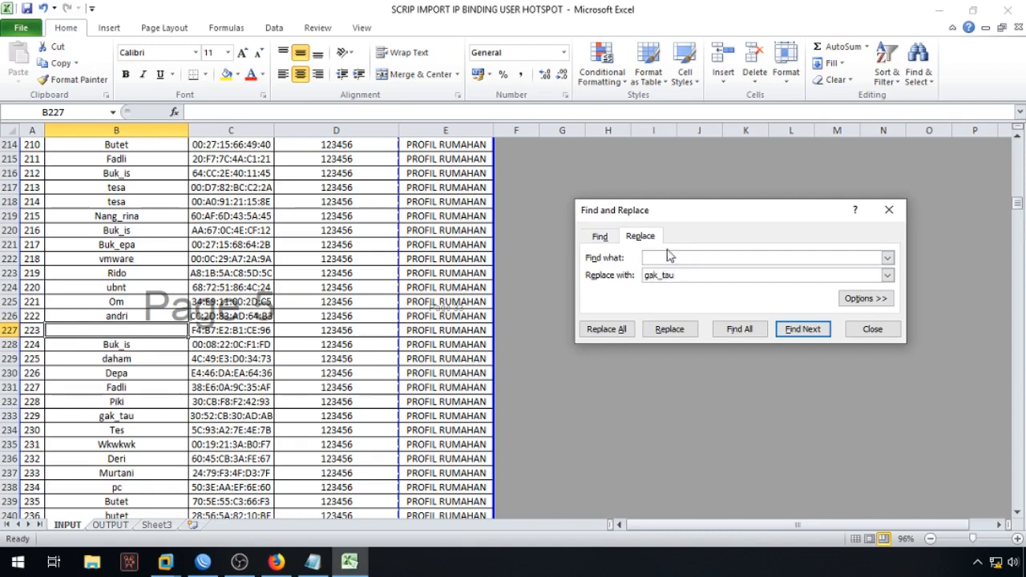
click(615, 329)
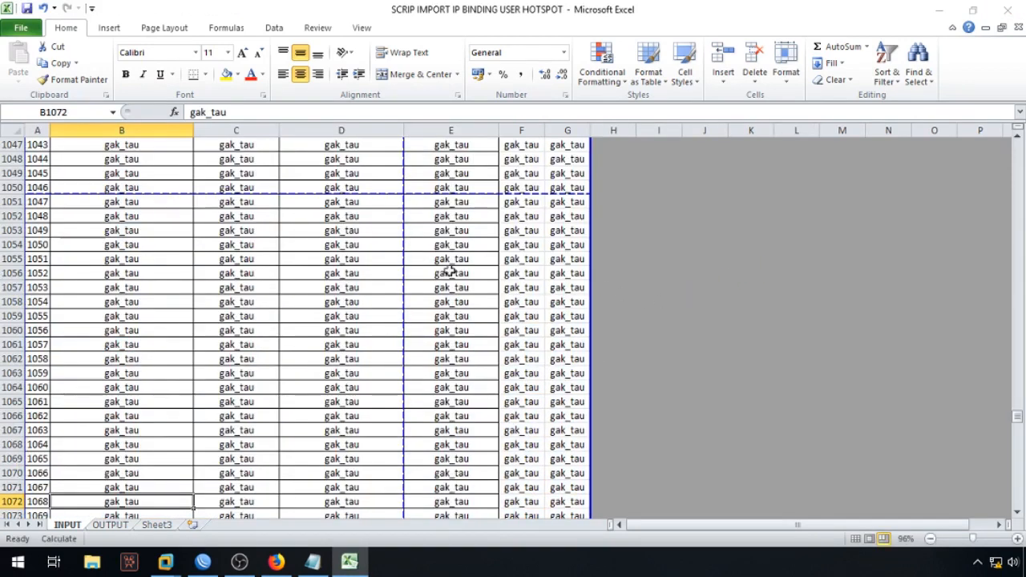
drag(1016, 418, 1016, 149)
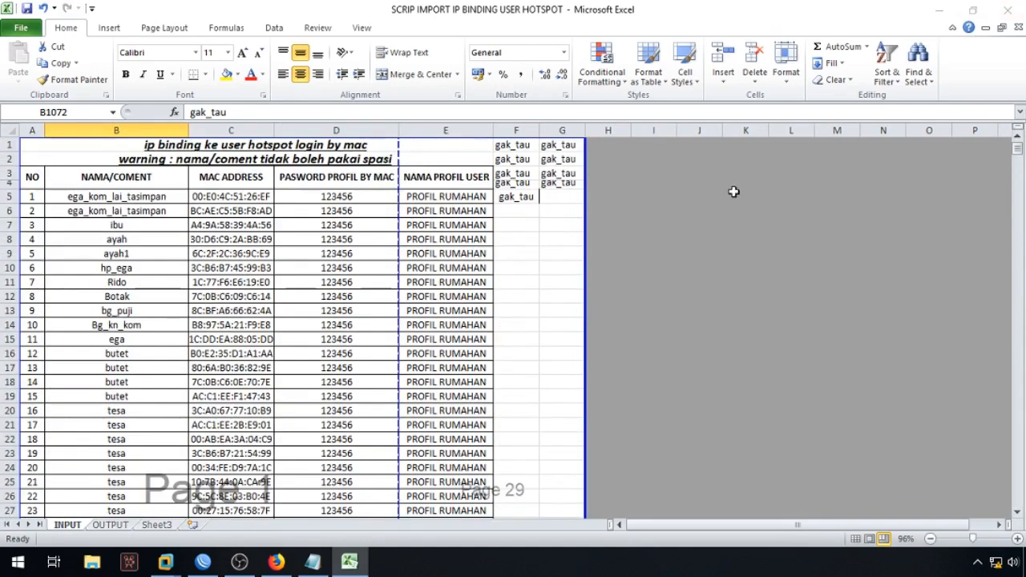
click(42, 9)
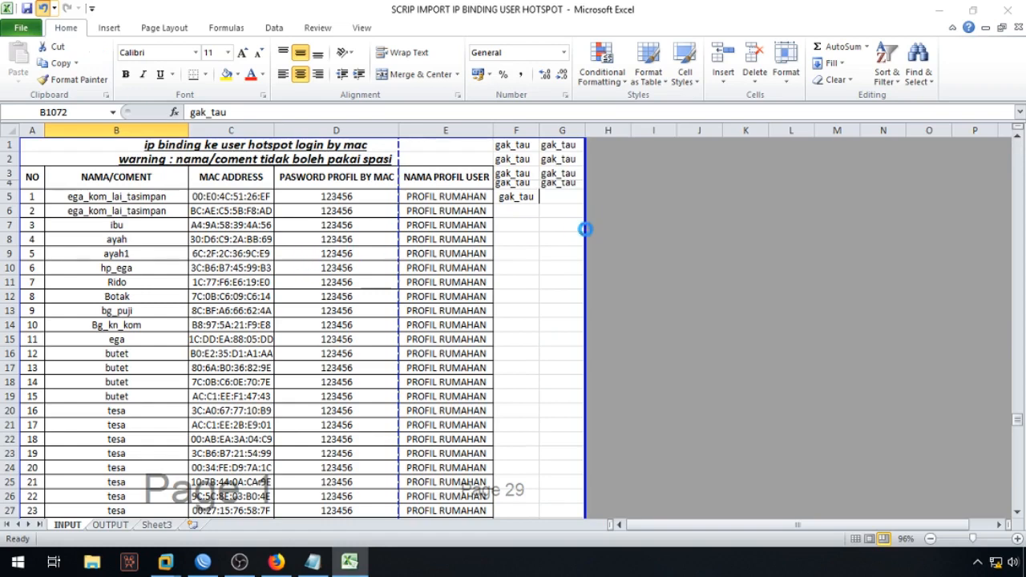
click(557, 301)
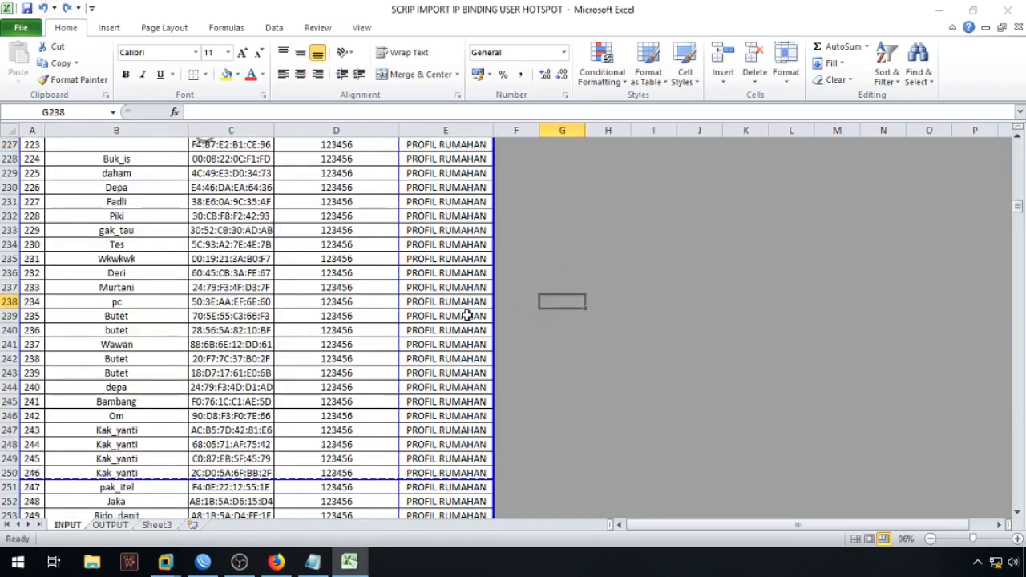
Step: Enter the name gatk_tau in blank cell B151 and copy it
scroll(128, 305, up, 5)
scroll(125, 305, up, 5)
drag(1017, 205, 1019, 138)
scroll(296, 353, down, 11)
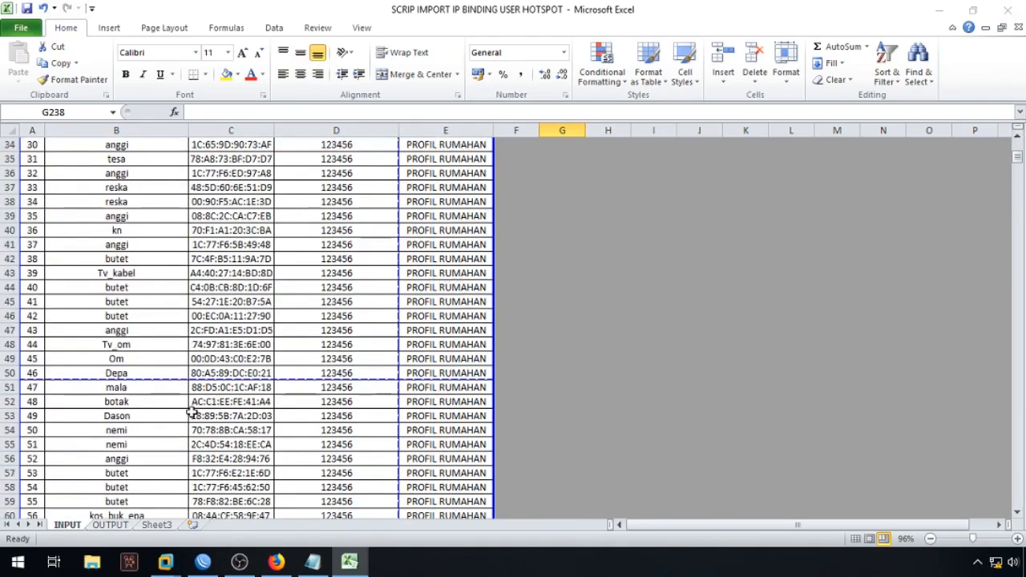
scroll(148, 305, down, 4)
scroll(134, 343, down, 18)
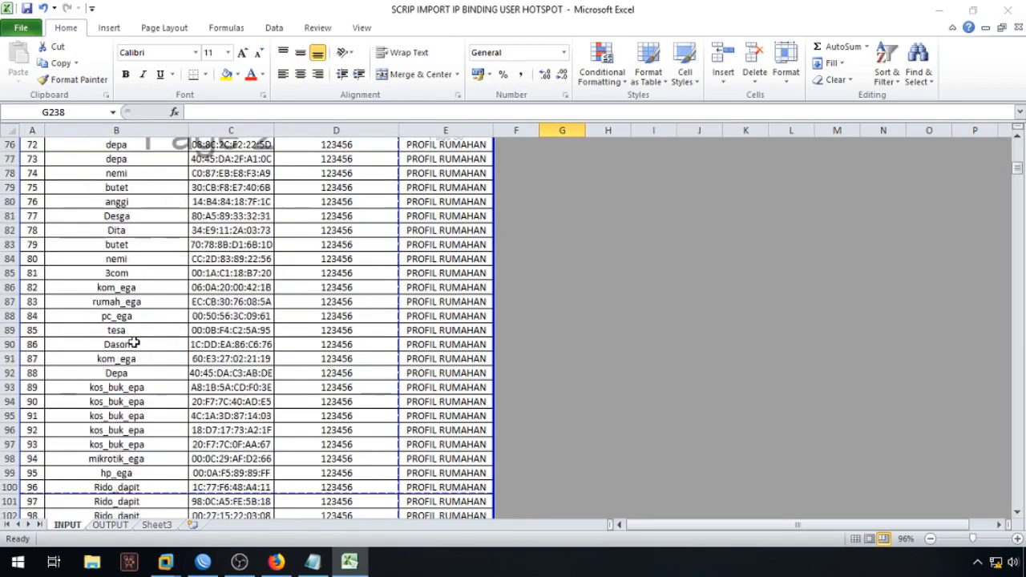
scroll(133, 343, down, 11)
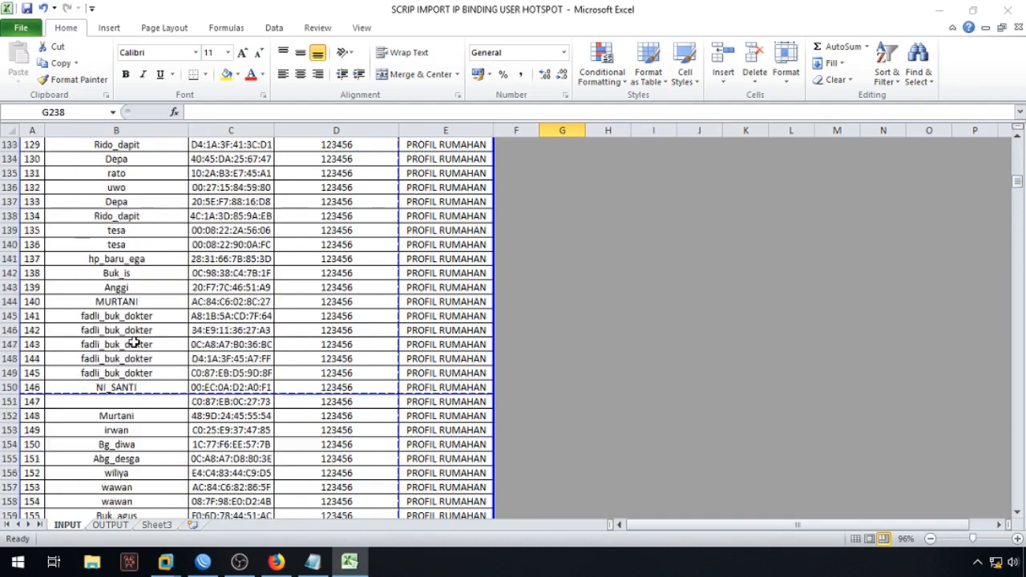
click(130, 399)
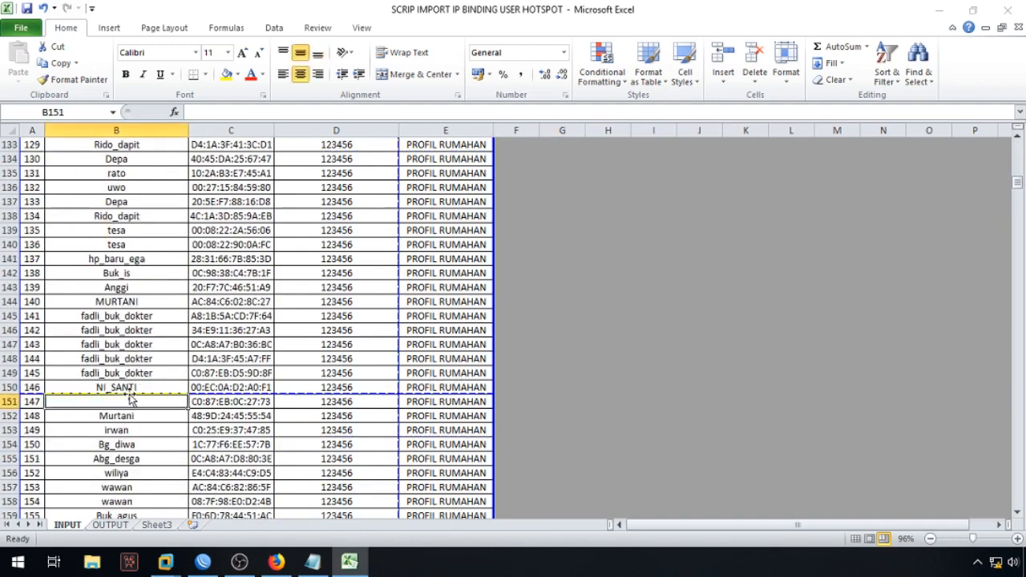
text(gatk_tau)
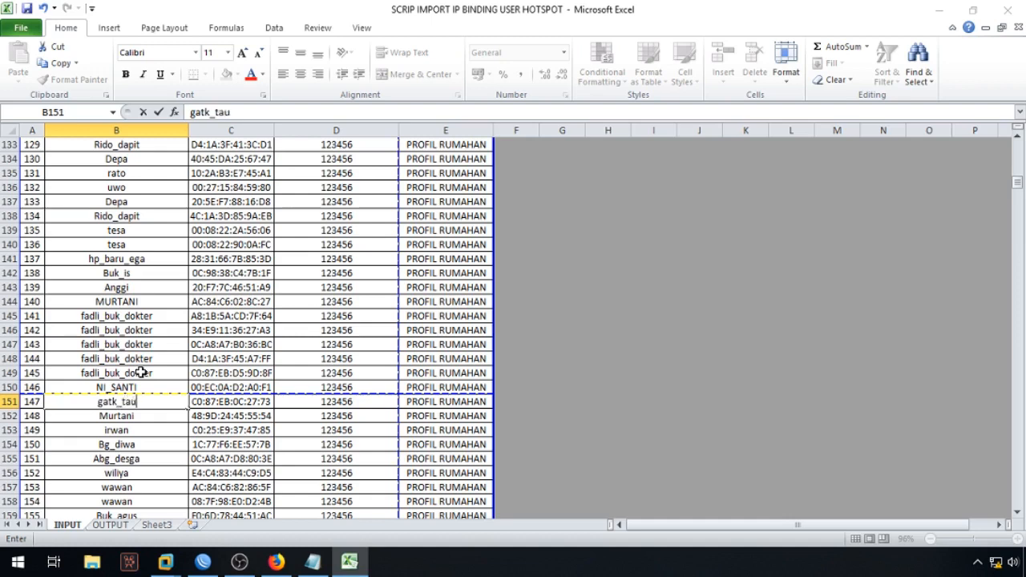
key(shift+Left)
key(Right)
key(Left)
key(ctrl+c)
Step: Paste gatk_tau into blank cell B227, then deselect by choosing empty cell H8
scroll(140, 372, down, 11)
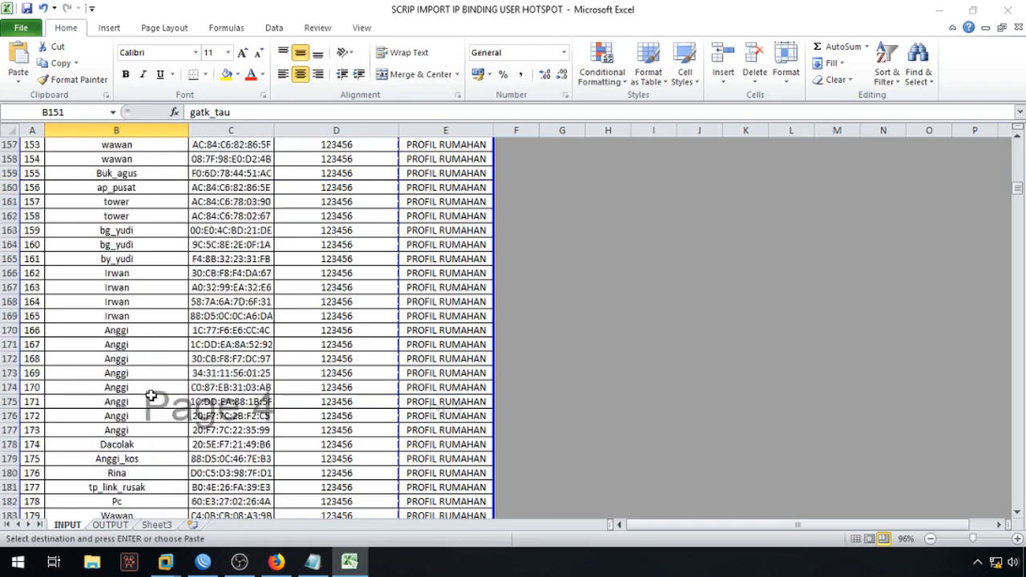
scroll(148, 340, down, 15)
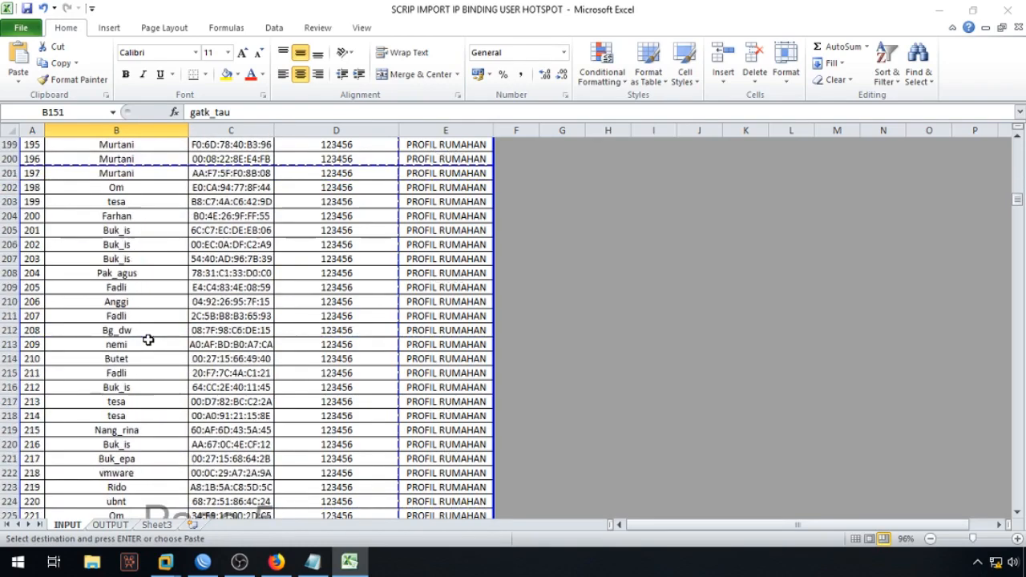
click(132, 371)
key(ctrl+v)
scroll(161, 369, down, 7)
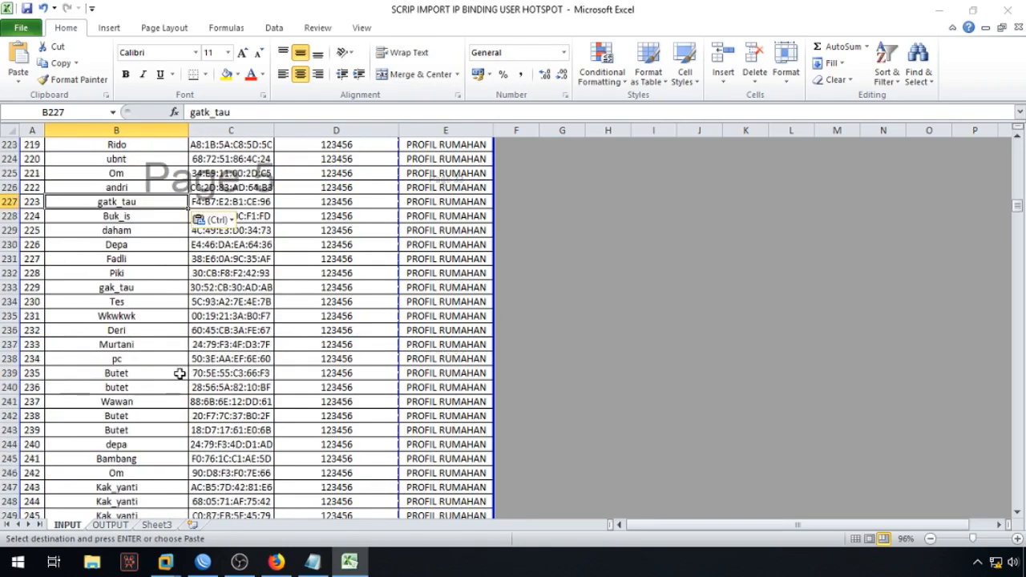
scroll(176, 368, down, 7)
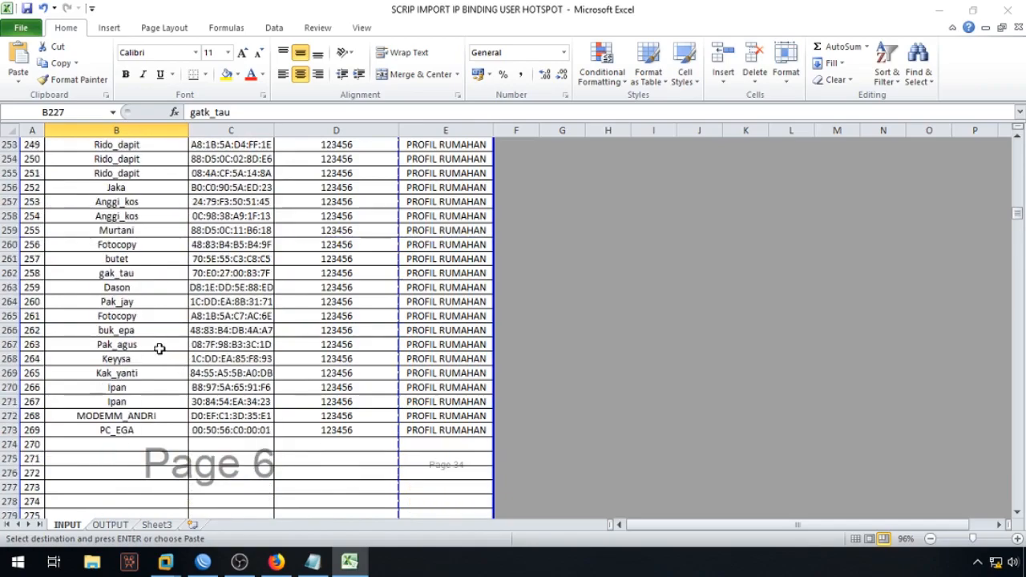
drag(1018, 215, 1017, 145)
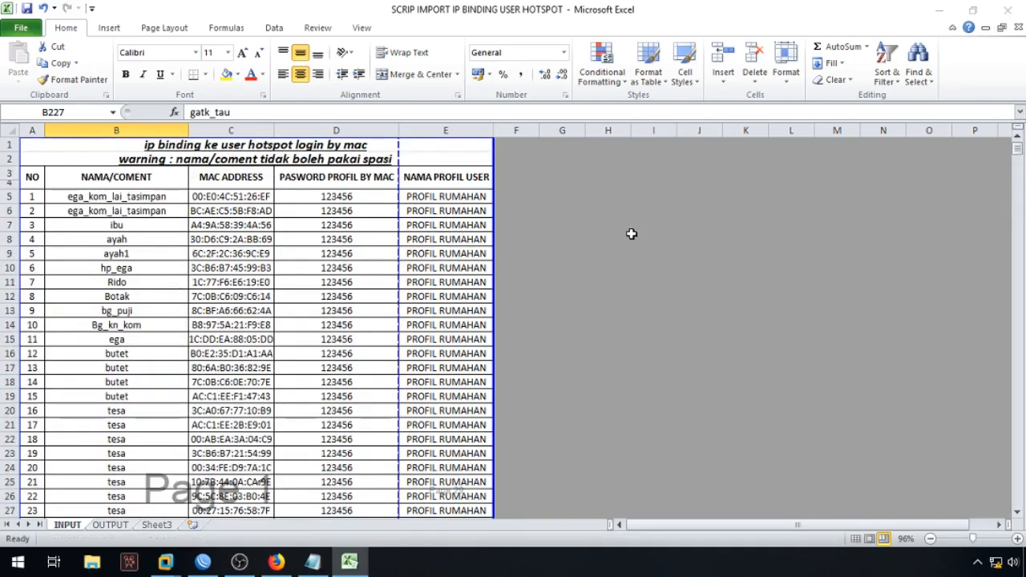
click(607, 239)
drag(1009, 148, 1022, 120)
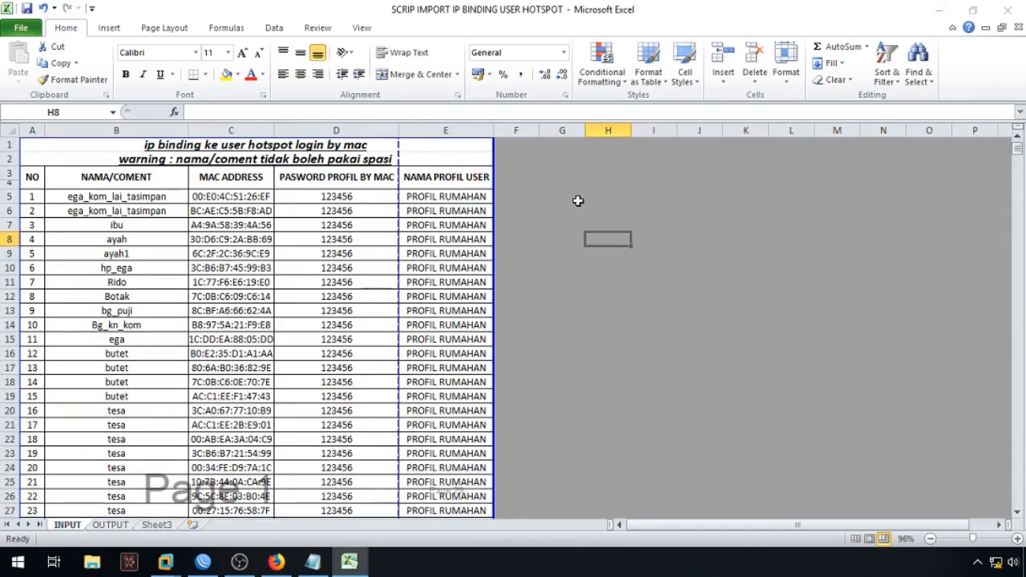
Step: On the OUTPUT sheet, copy the 270 generated script lines in column I
click(110, 525)
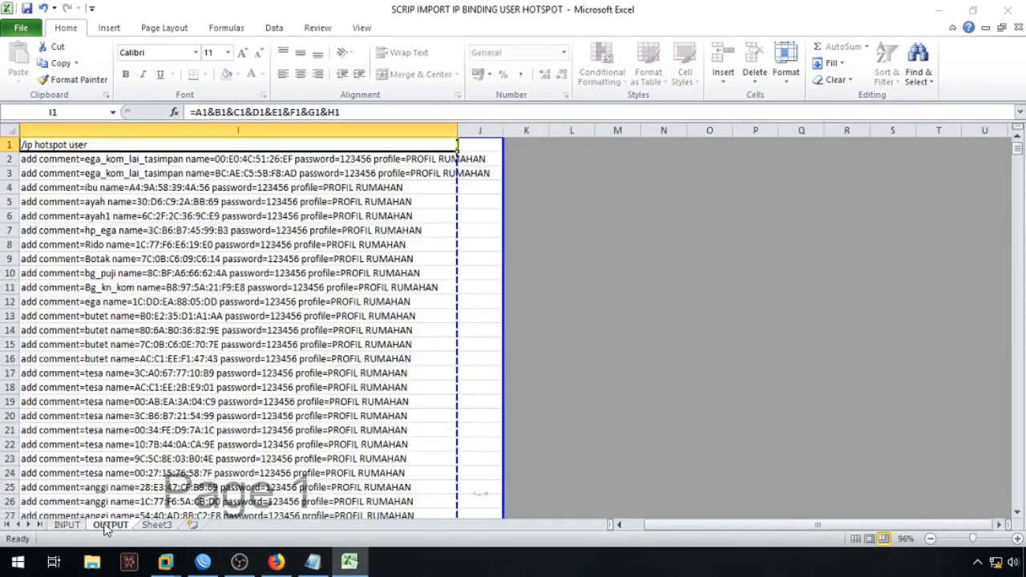
click(638, 259)
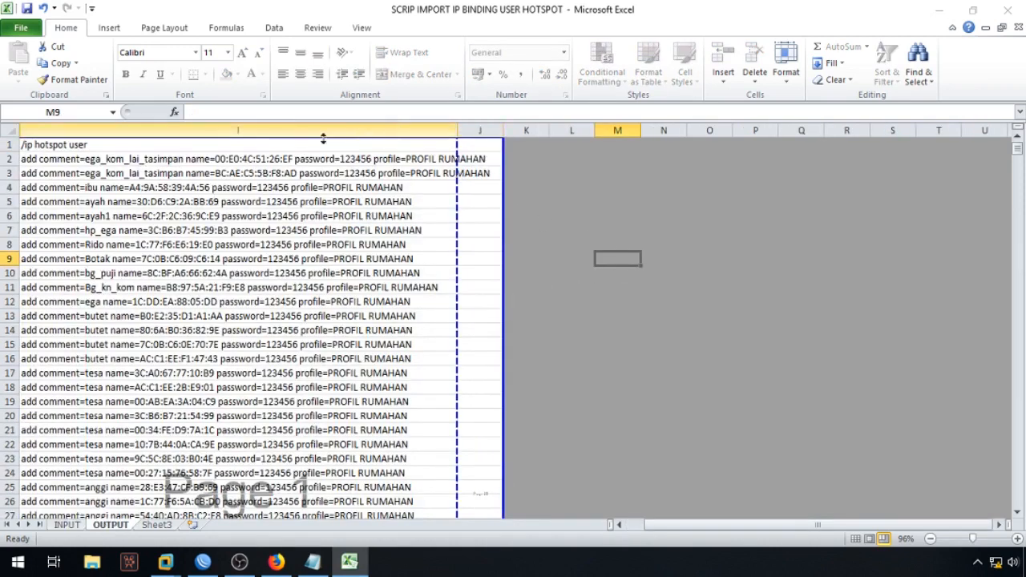
click(104, 150)
drag(1017, 148, 1010, 214)
shift+click(338, 393)
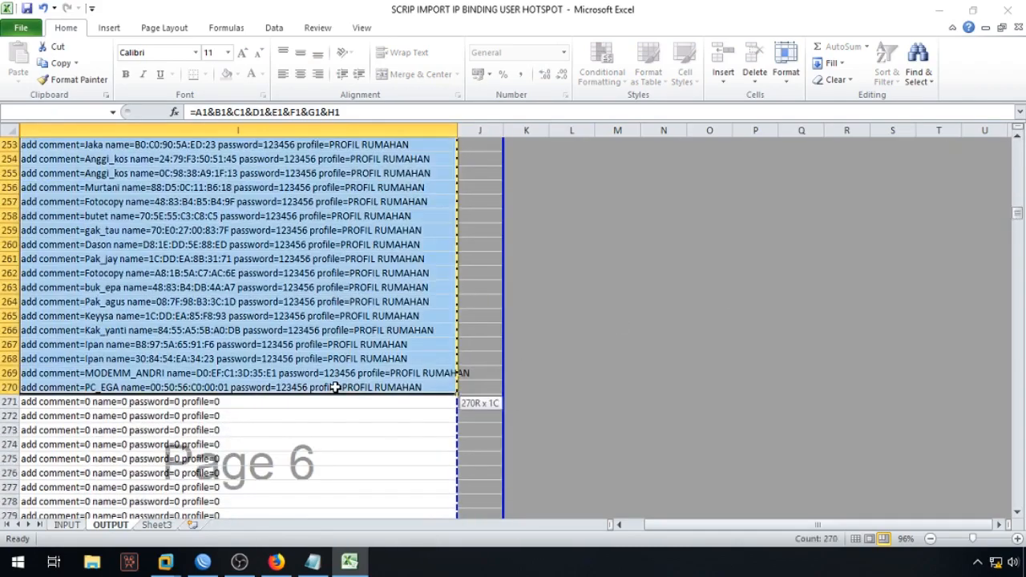
right_click(333, 278)
click(366, 303)
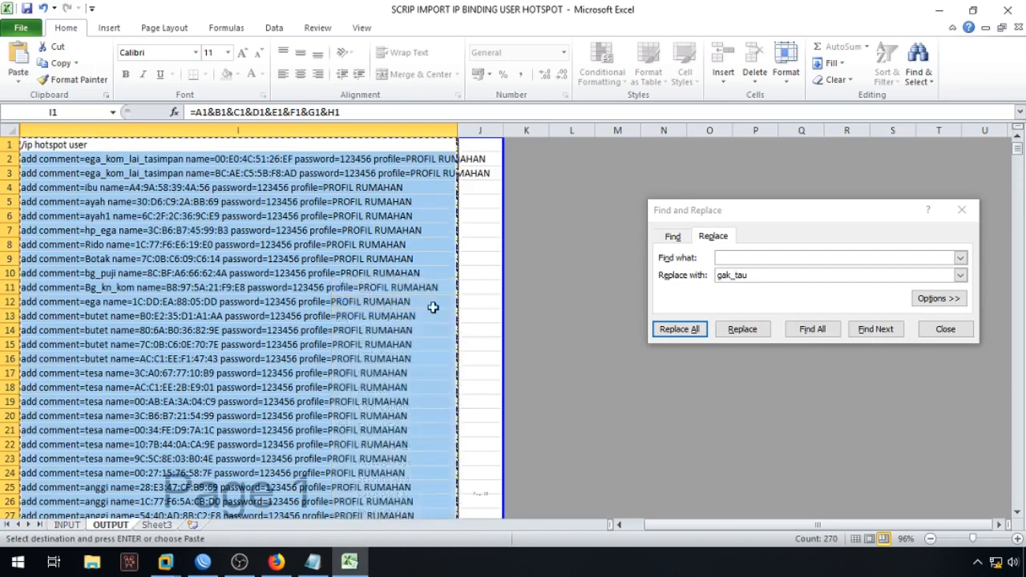
Step: Close Find and Replace and discard the old unsaved Notepad note
click(942, 330)
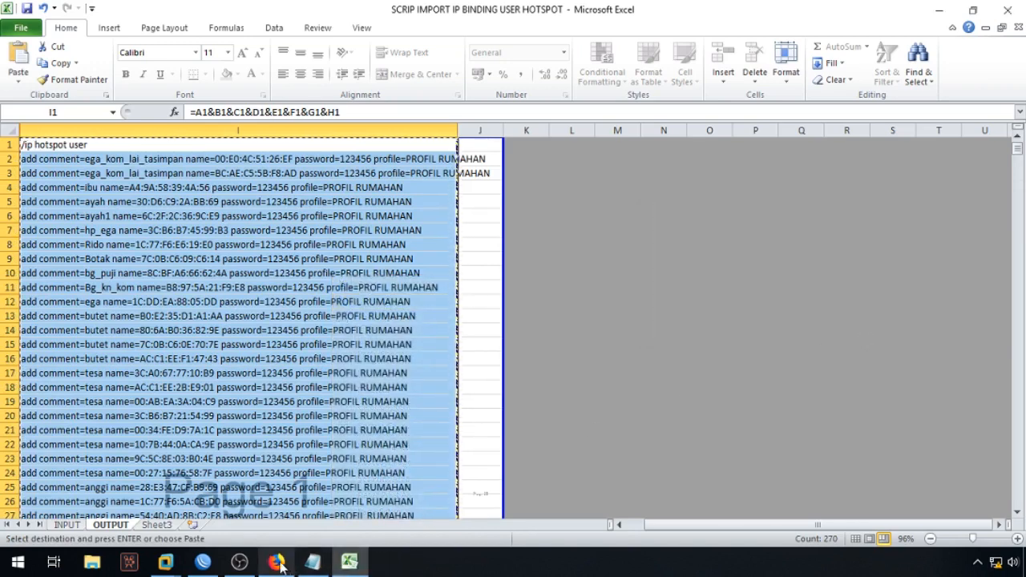
click(312, 561)
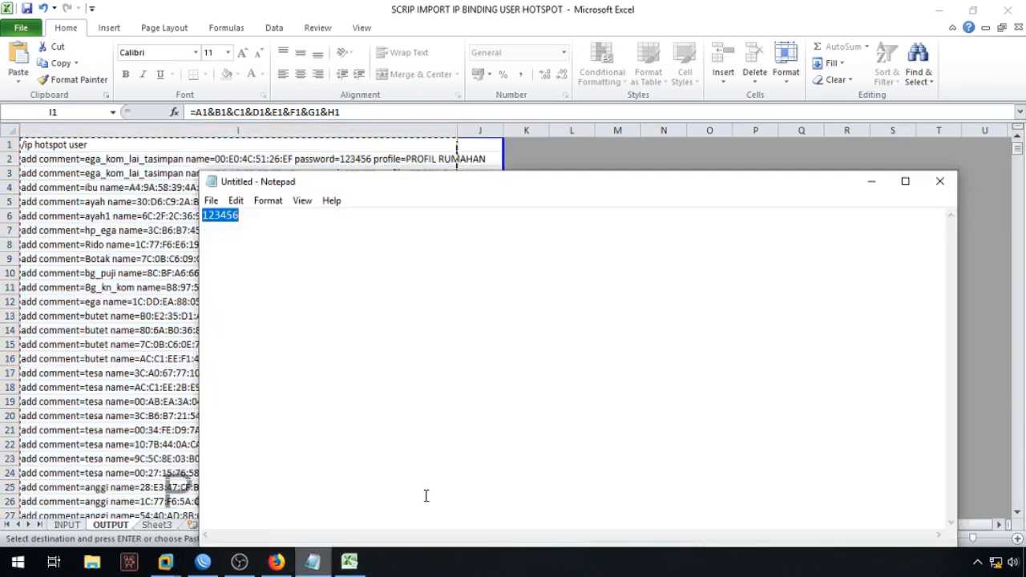
click(905, 181)
click(1007, 8)
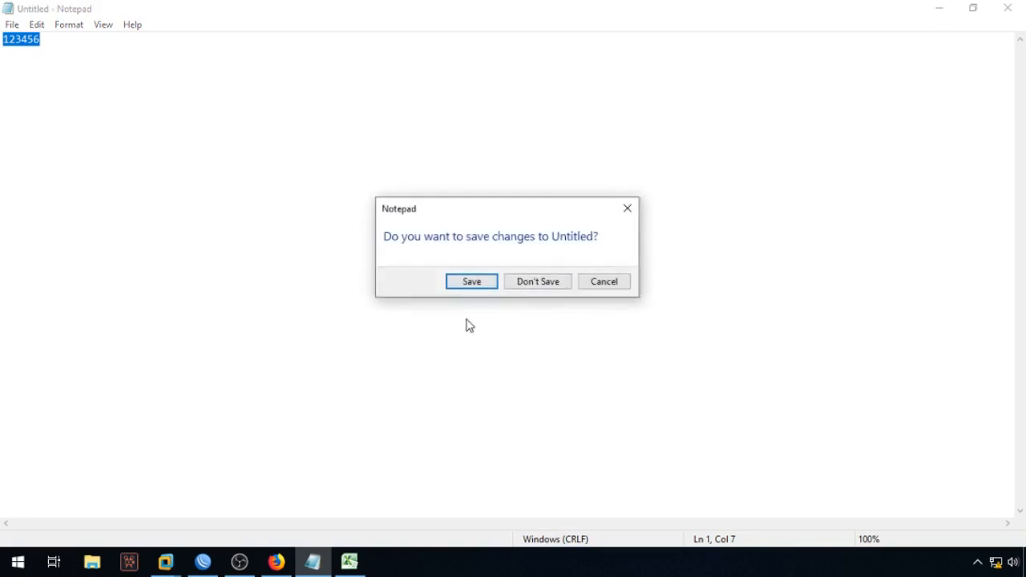
click(537, 282)
Step: Launch a new Notepad from the Start menu's Windows Accessories folder
click(18, 561)
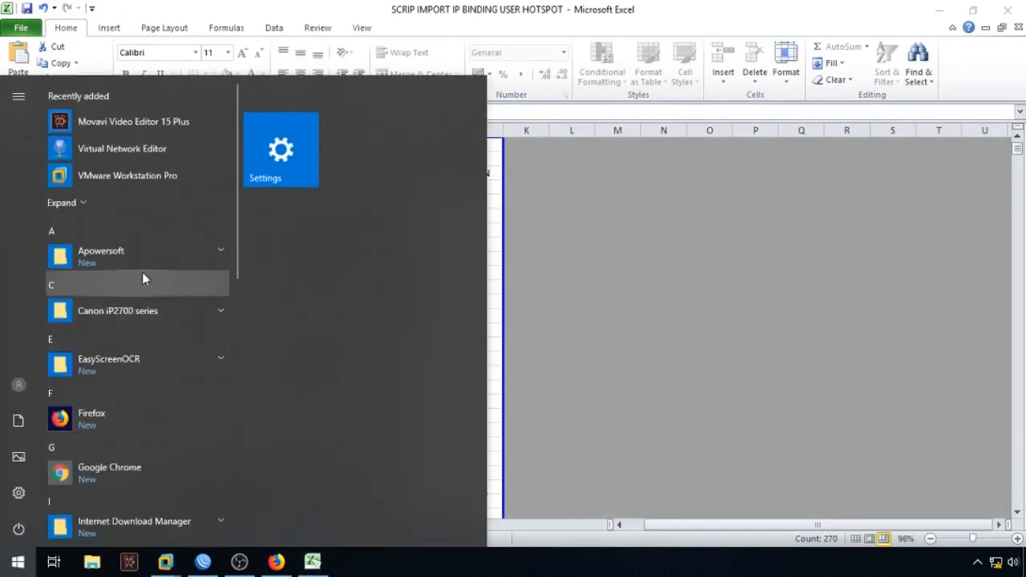
scroll(142, 426, down, 3)
scroll(134, 434, down, 1)
scroll(134, 434, down, 4)
scroll(133, 435, down, 3)
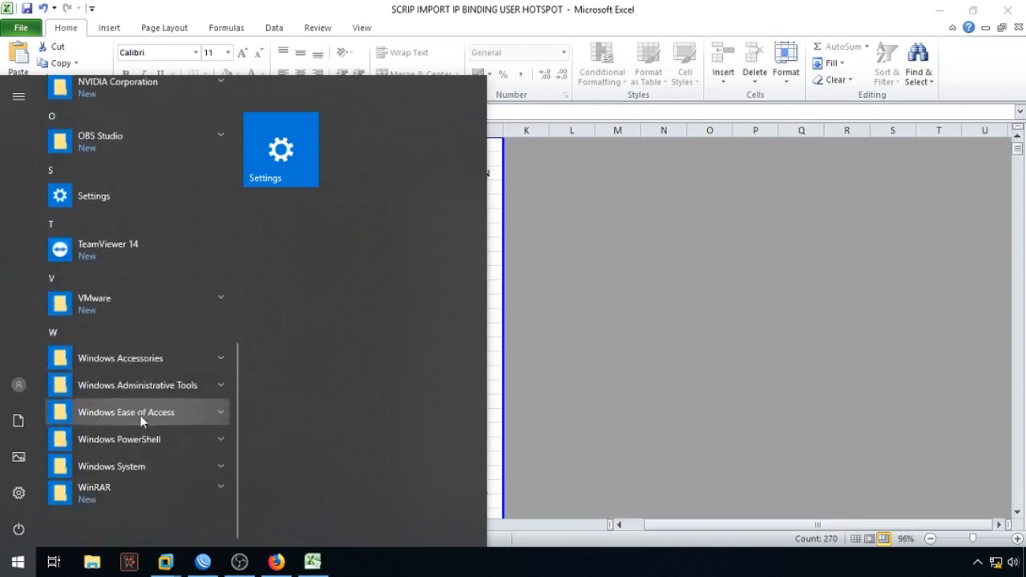
click(146, 367)
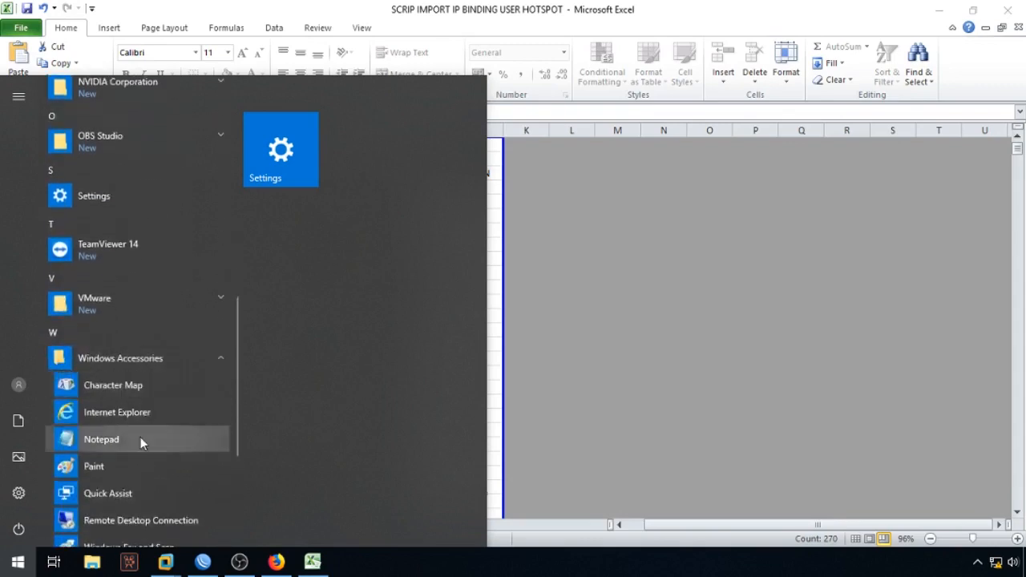
click(141, 439)
Step: Paste the '/ip hotspot user' script into the new note and maximize Notepad
right_click(440, 254)
click(486, 322)
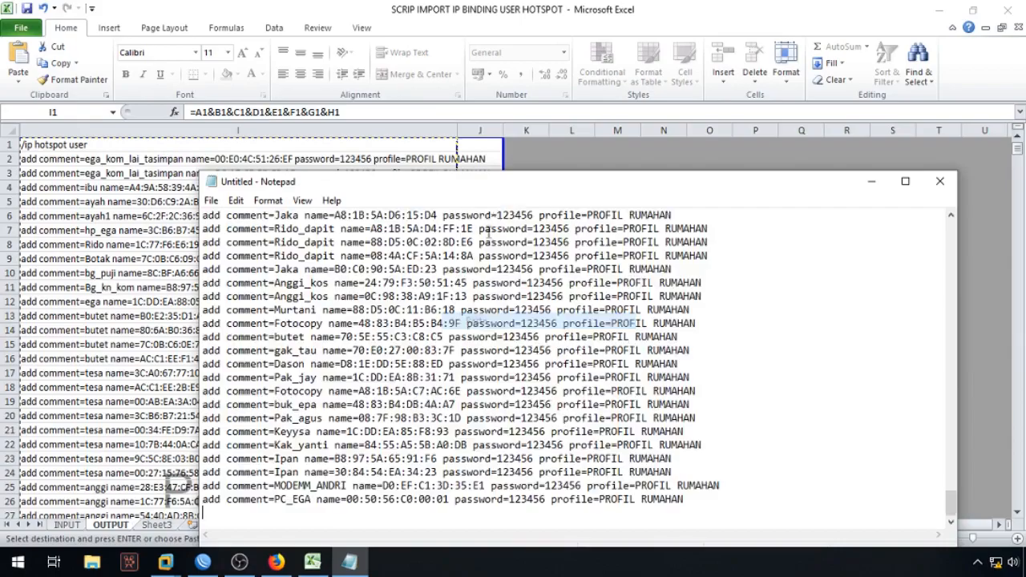
double_click(505, 187)
drag(1018, 464, 1018, 73)
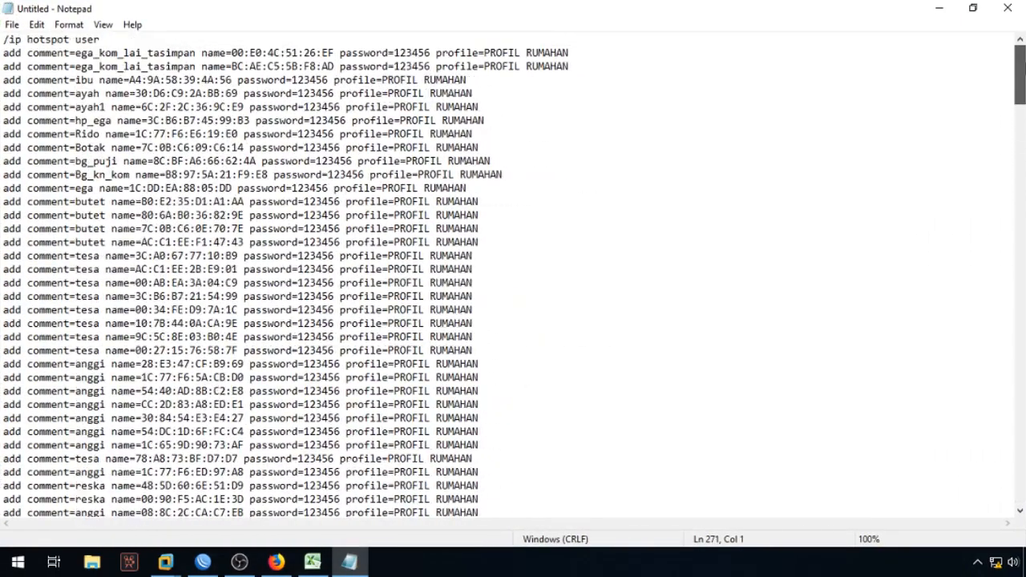
click(202, 562)
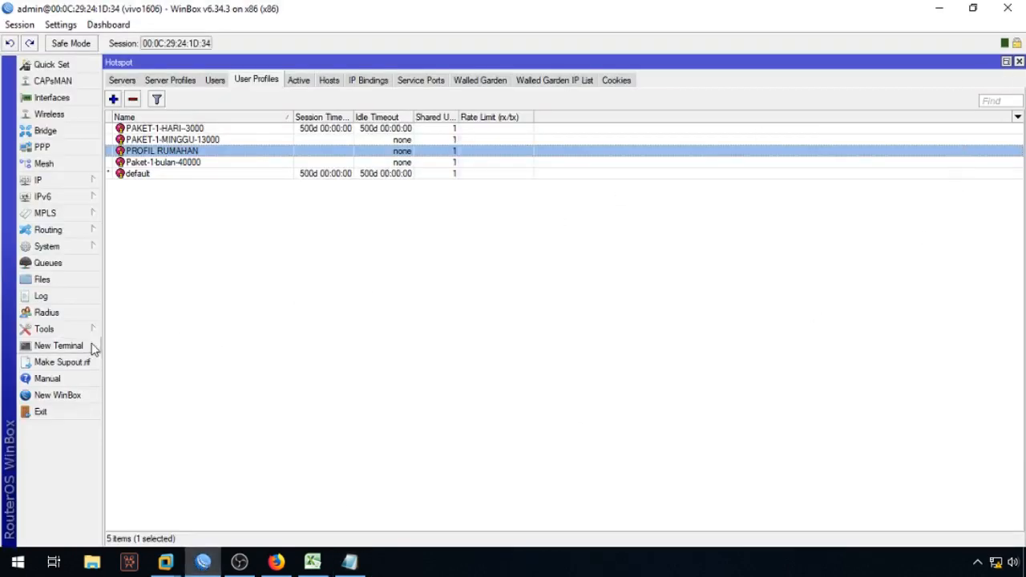
Step: Show the Hotspot Users list and open a new terminal at the upper right
click(215, 80)
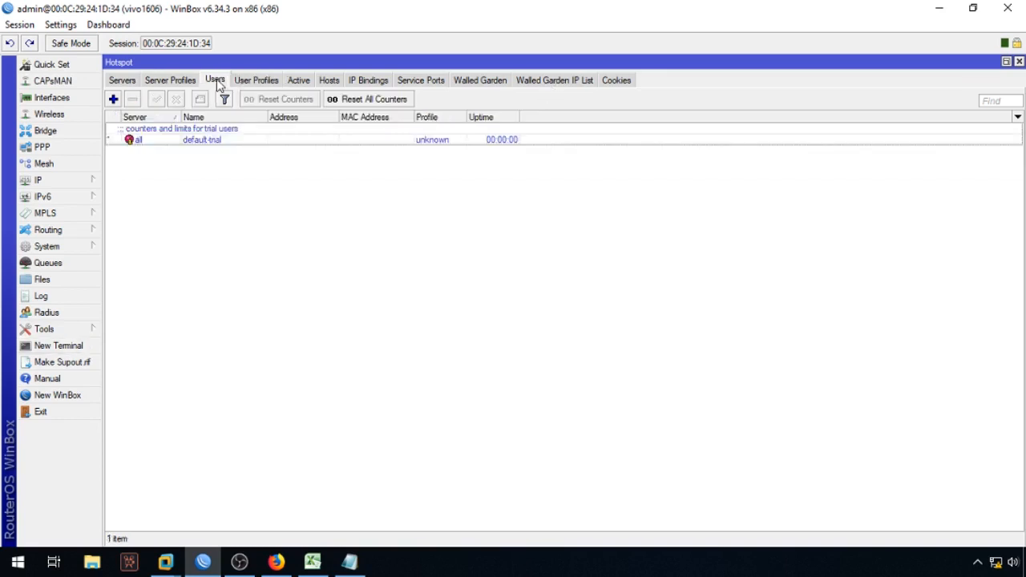
click(64, 347)
drag(539, 174, 730, 46)
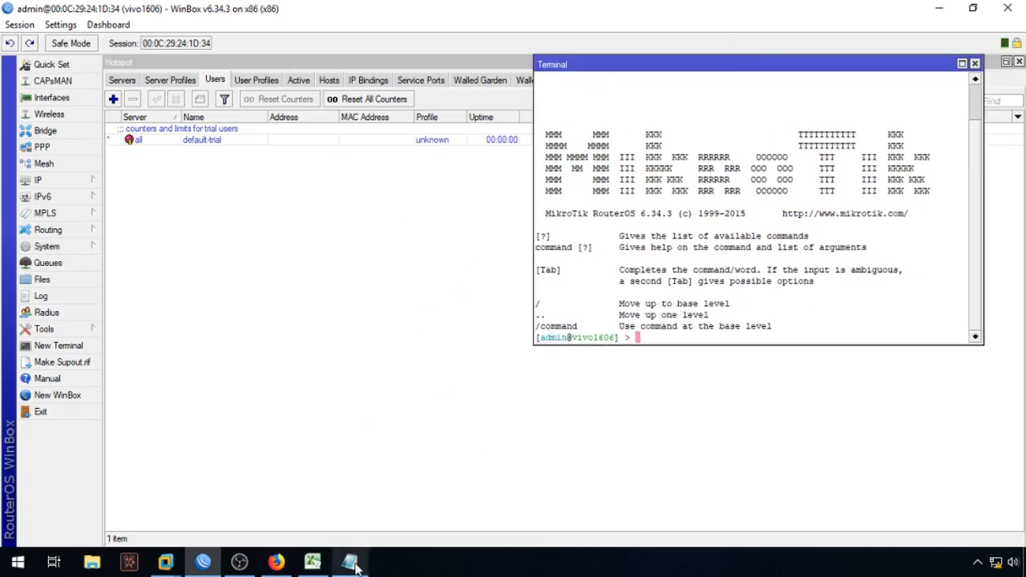
Step: Copy the first 35 script lines from the Notepad document
mouse_move(354, 563)
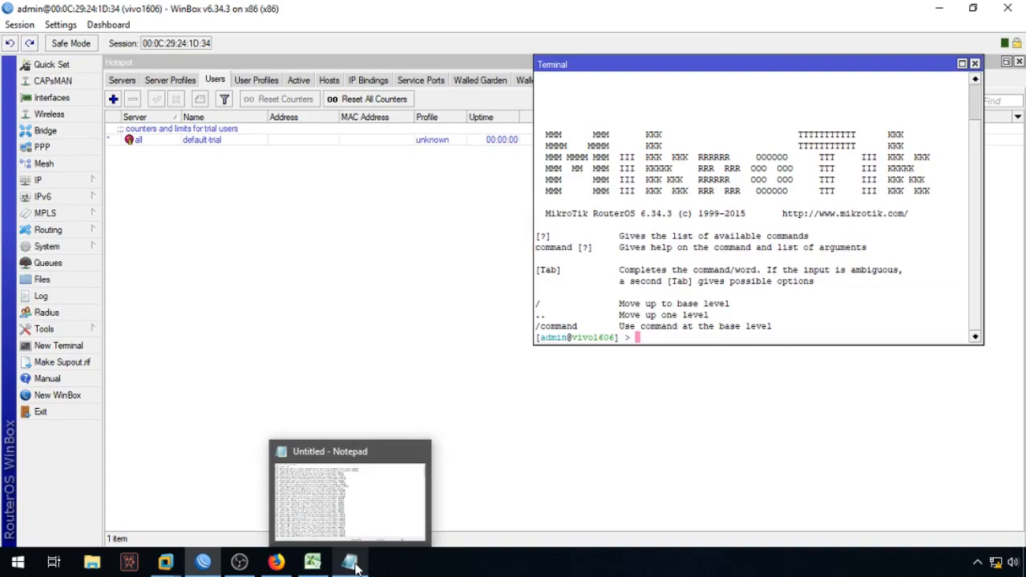
click(353, 564)
drag(3, 40, 522, 324)
right_click(323, 148)
click(369, 199)
Step: Paste the lines into the terminal and maximize it; each add returns 'expected end of command'
click(358, 564)
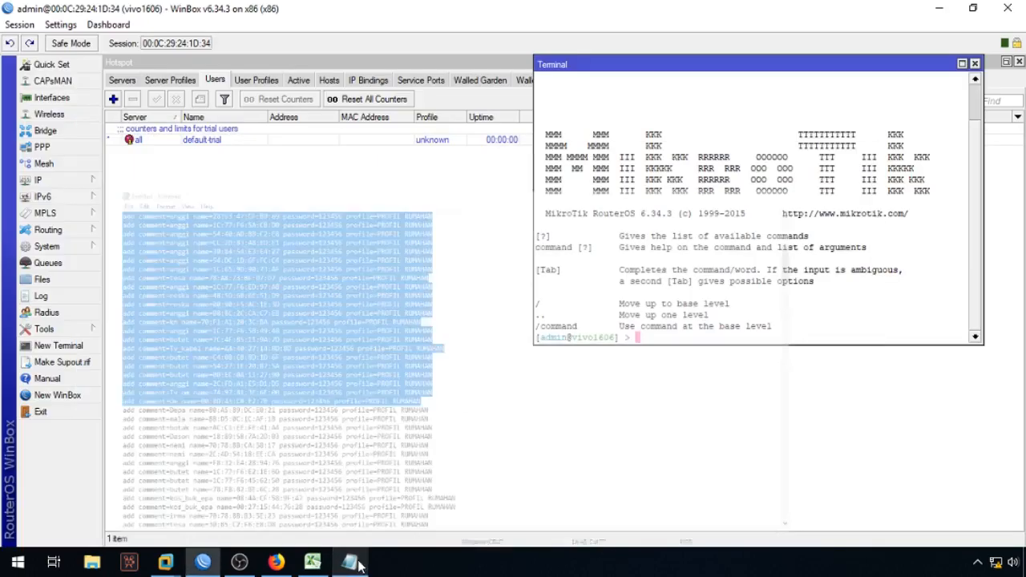
right_click(719, 160)
click(754, 218)
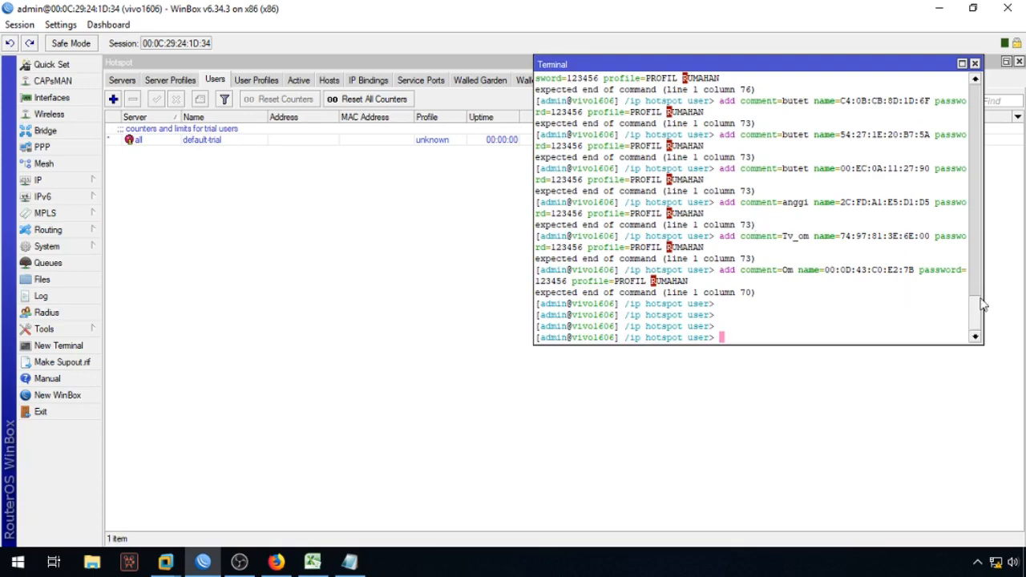
click(964, 66)
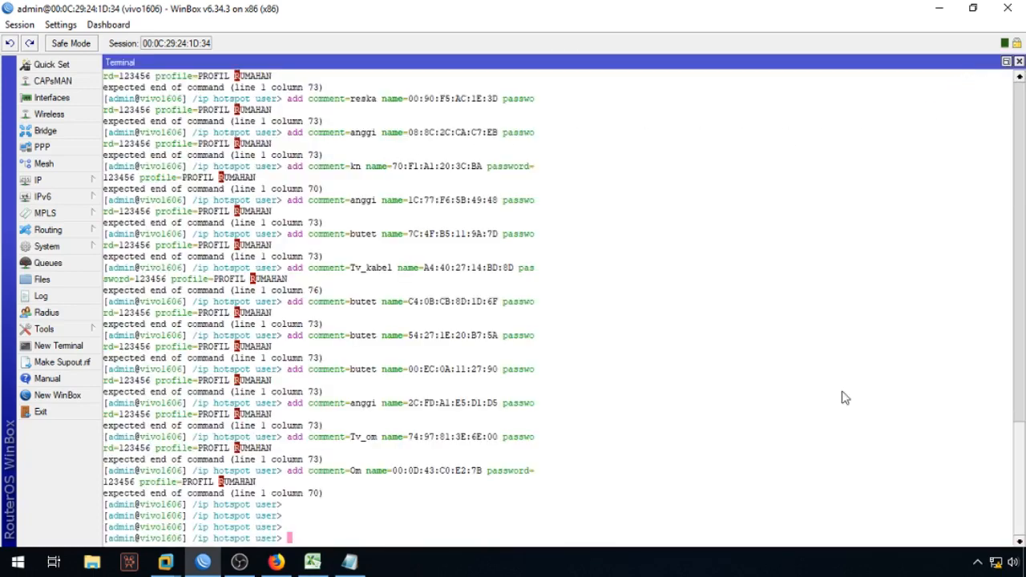
drag(1022, 455, 1025, 164)
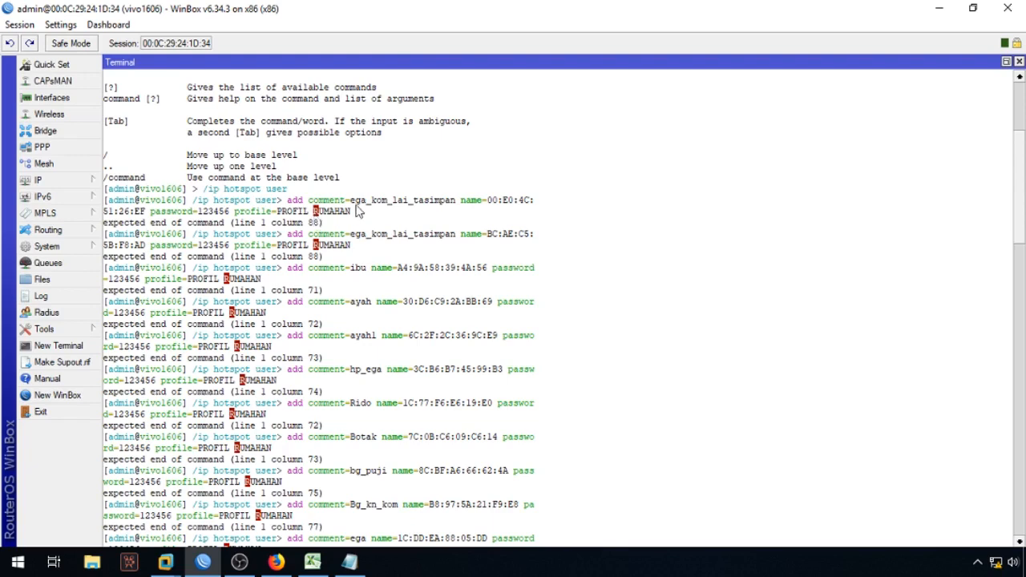
Step: Open IP > Hotspot, check IP Bindings, then go to User Profiles
click(48, 181)
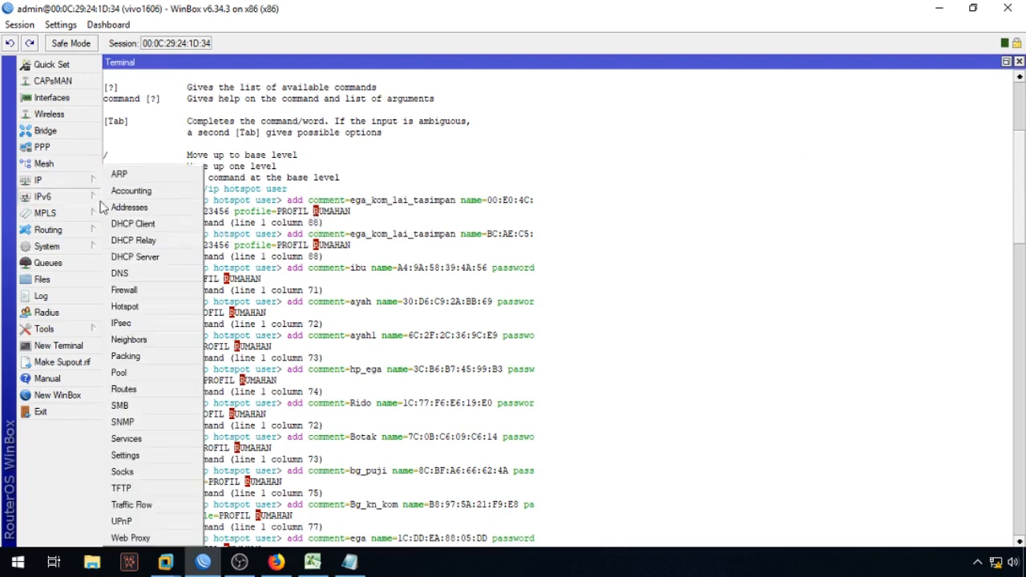
click(152, 306)
click(365, 83)
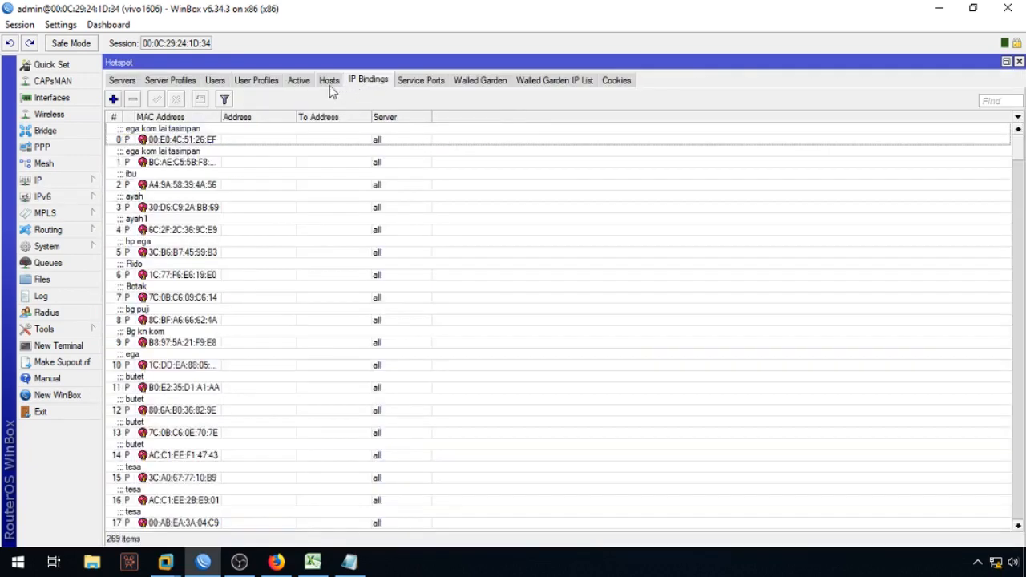
click(259, 82)
Step: Rename PROFIL RUMAHAN to PROFIL_RUMAHAN, copy the name, and cancel without saving
double_click(268, 153)
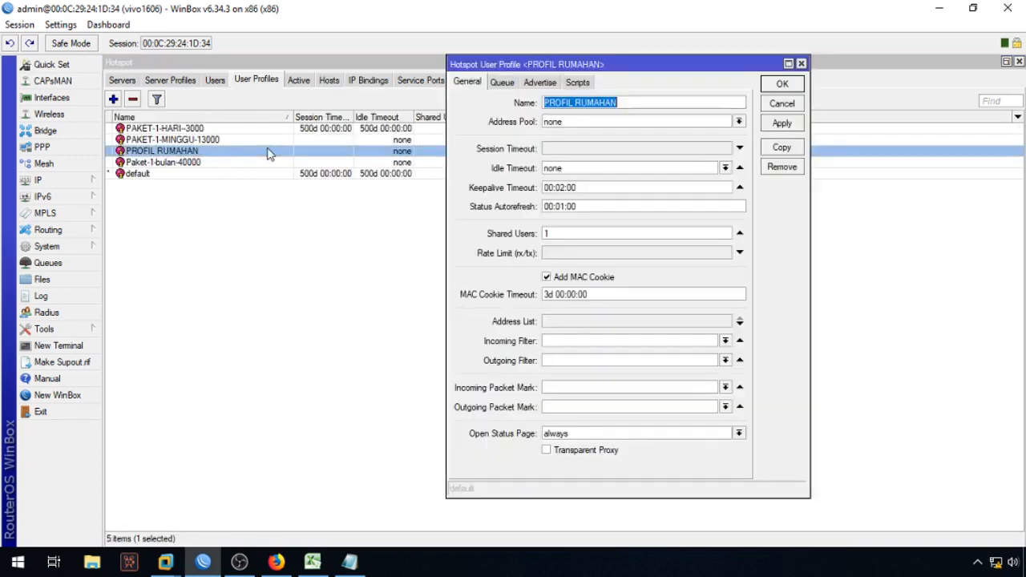
click(576, 104)
key(BackSpace)
text(_)
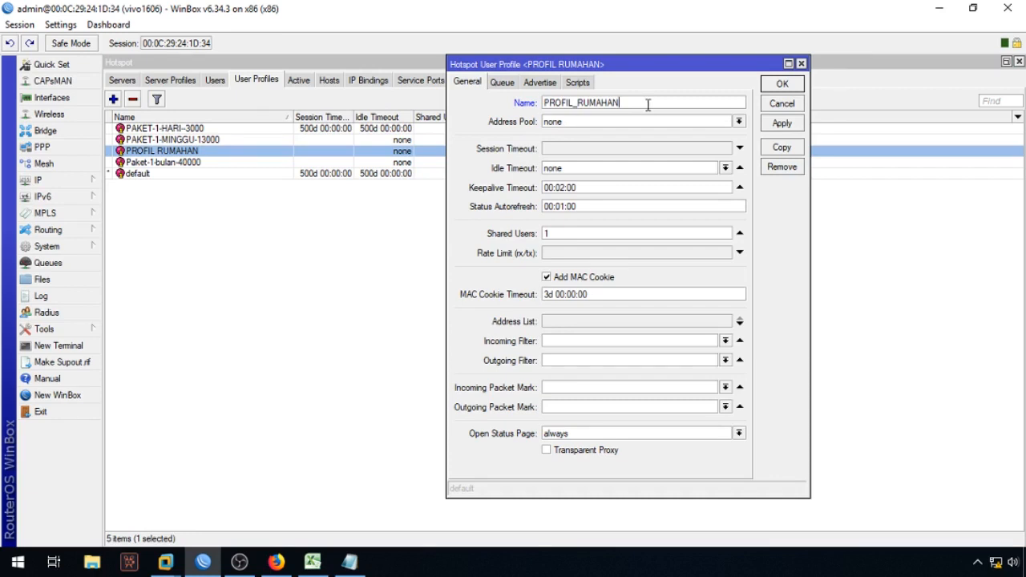
double_click(647, 104)
right_click(648, 104)
click(685, 134)
click(782, 104)
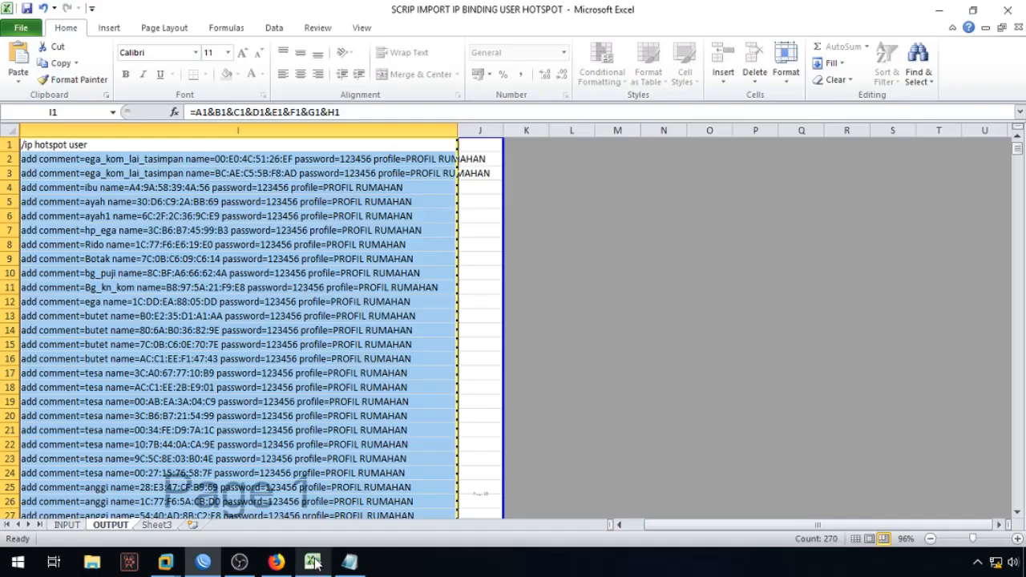
click(312, 561)
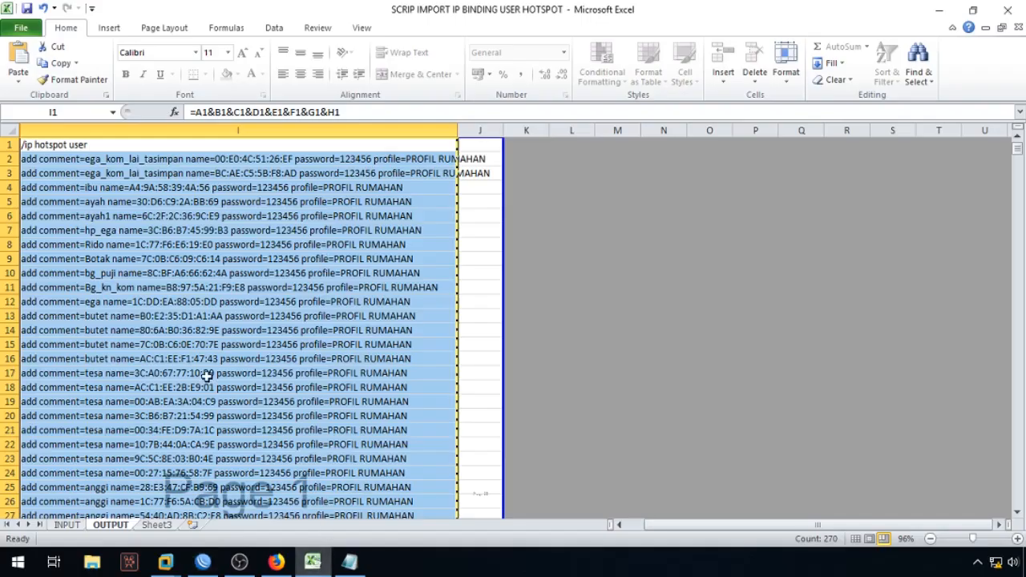
Step: Paste PROFIL_RUMAHAN into INPUT cell E5, fill it down the column, and save
click(68, 524)
click(442, 196)
key(ctrl+v)
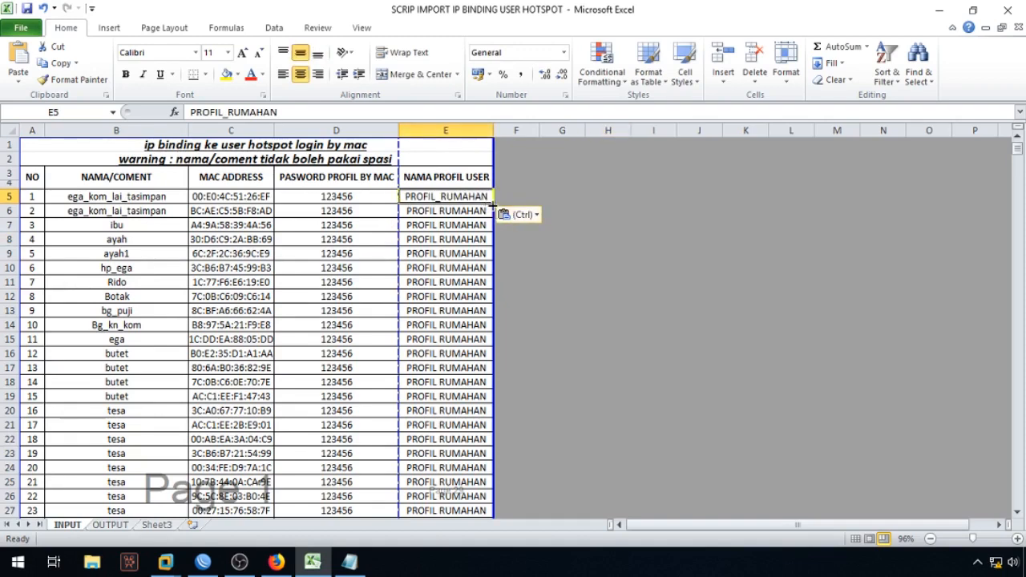
double_click(492, 207)
click(586, 254)
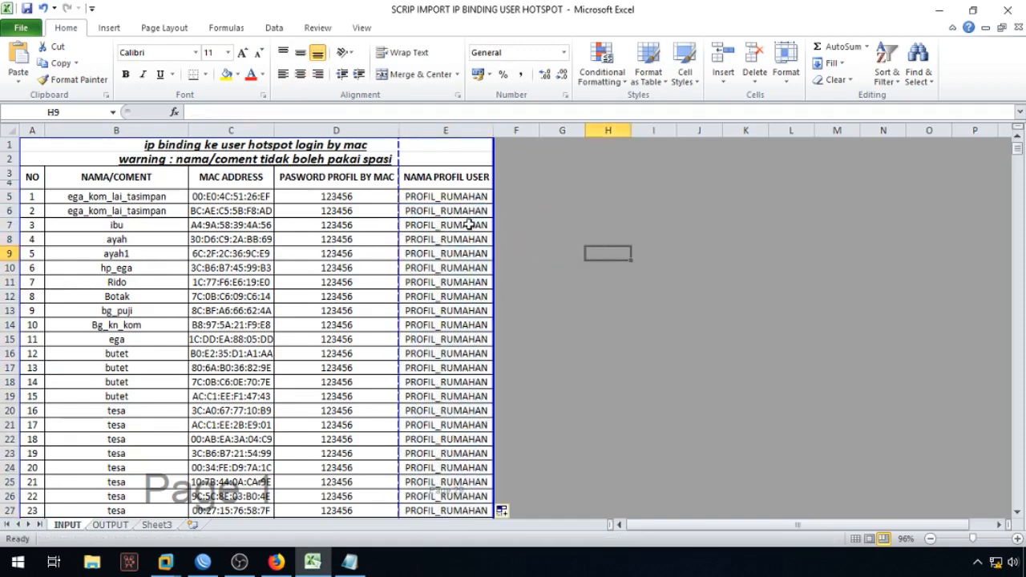
key(ctrl+s)
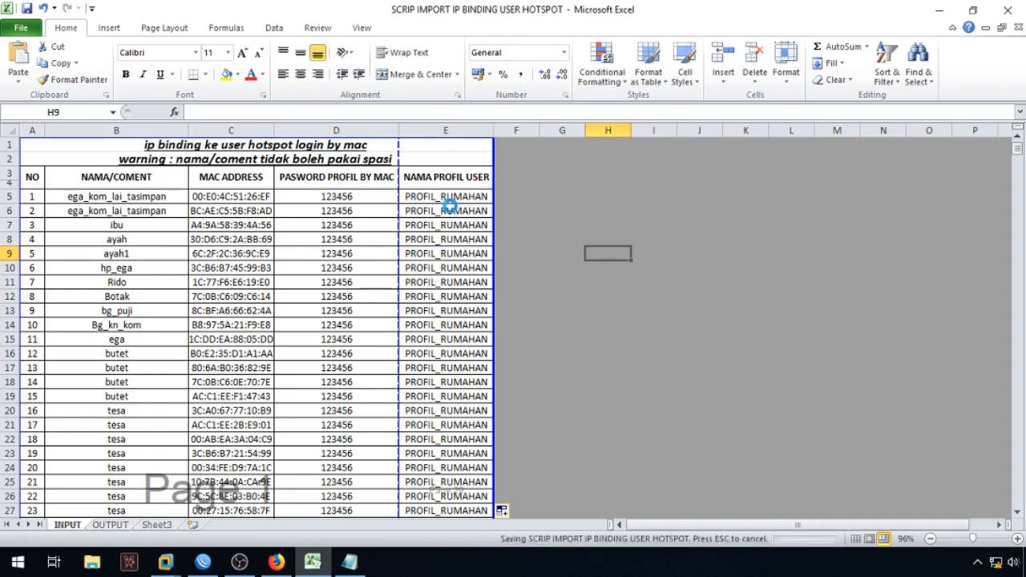
Step: Copy the updated column I script from OUTPUT and replace all Notepad text with it
click(125, 526)
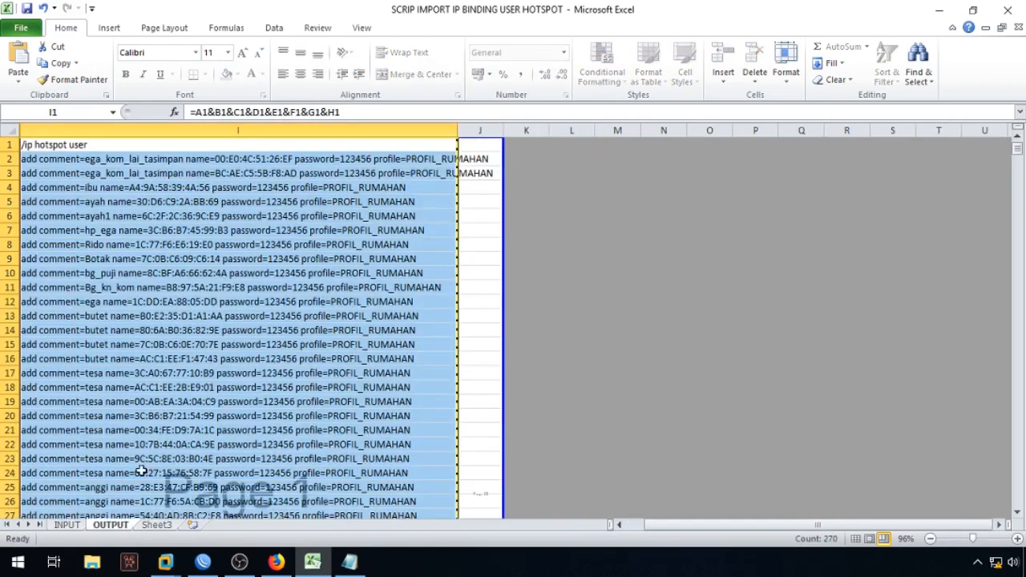
right_click(194, 165)
click(211, 174)
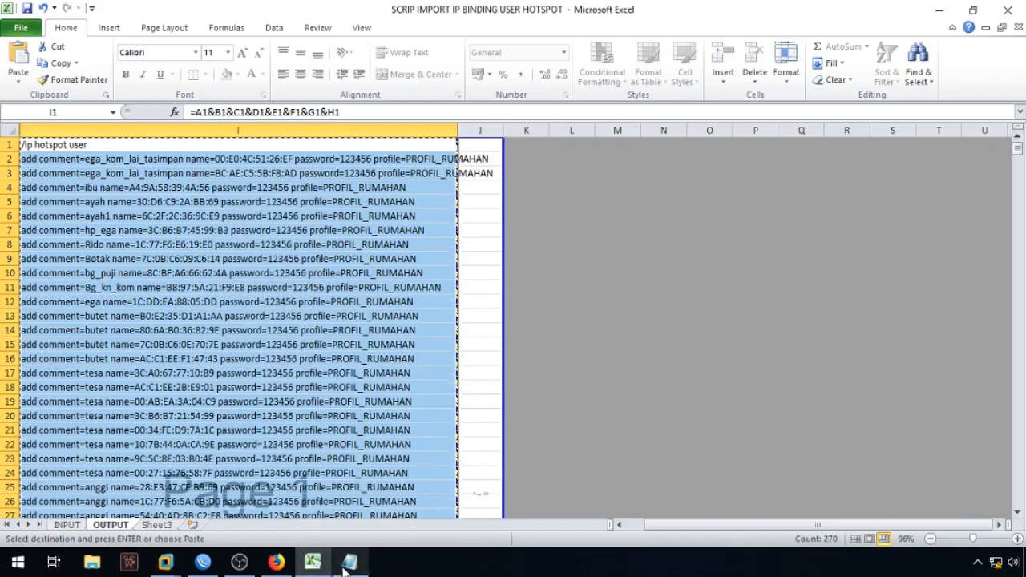
click(345, 570)
key(ctrl+a)
key(ctrl+v)
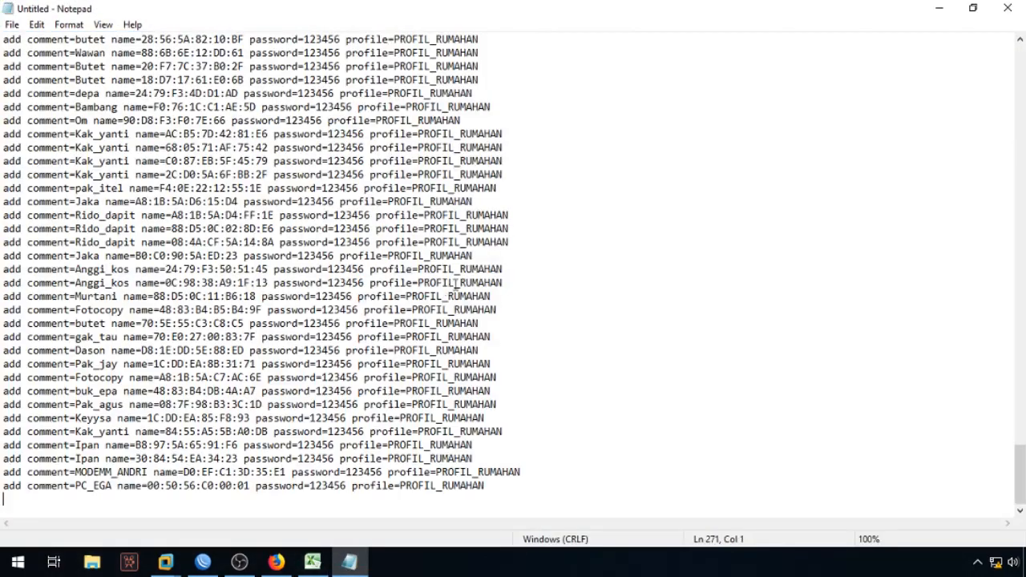
Step: Return to WinBox and close the Hotspot window
drag(1024, 463, 1023, 48)
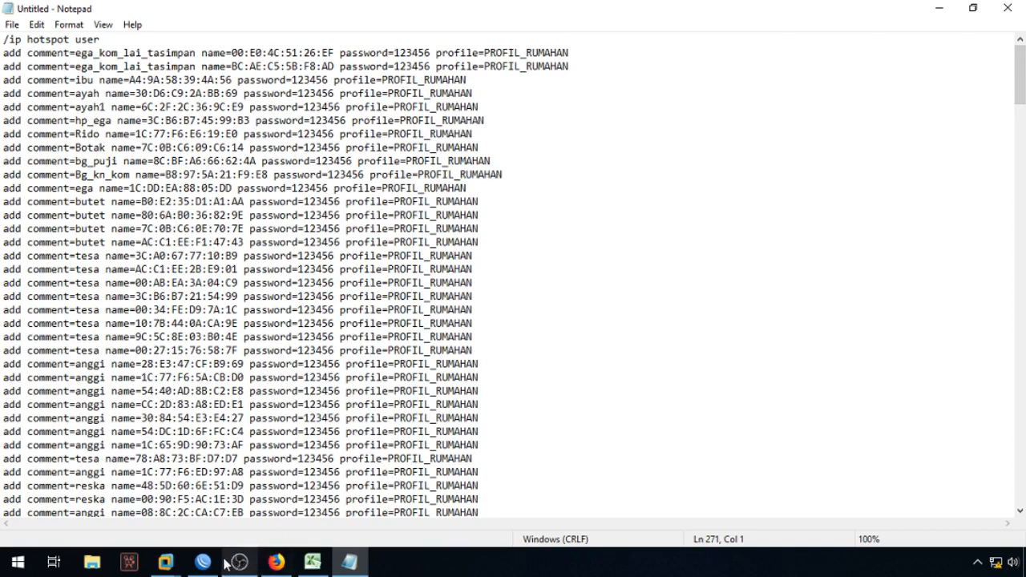
mouse_move(215, 567)
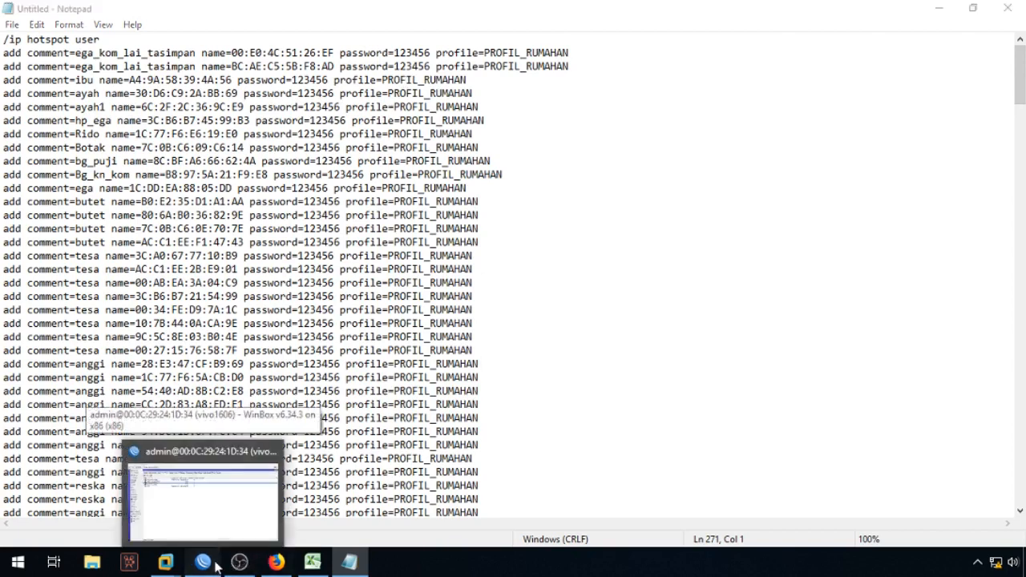
click(215, 566)
click(1019, 63)
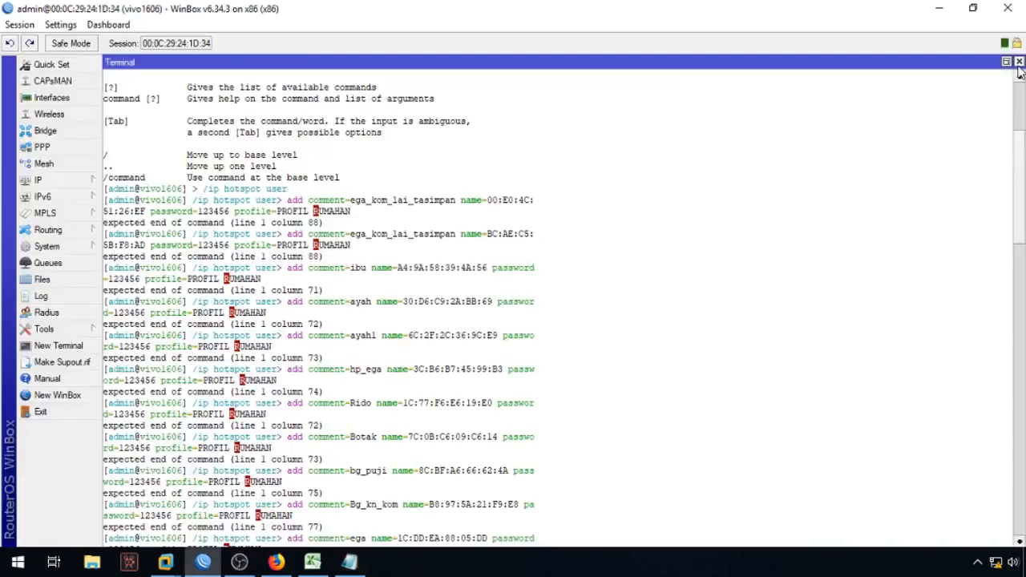
Step: Close the old terminal, open IP > Hotspot > Users, and start a floating new terminal
click(1018, 63)
click(91, 183)
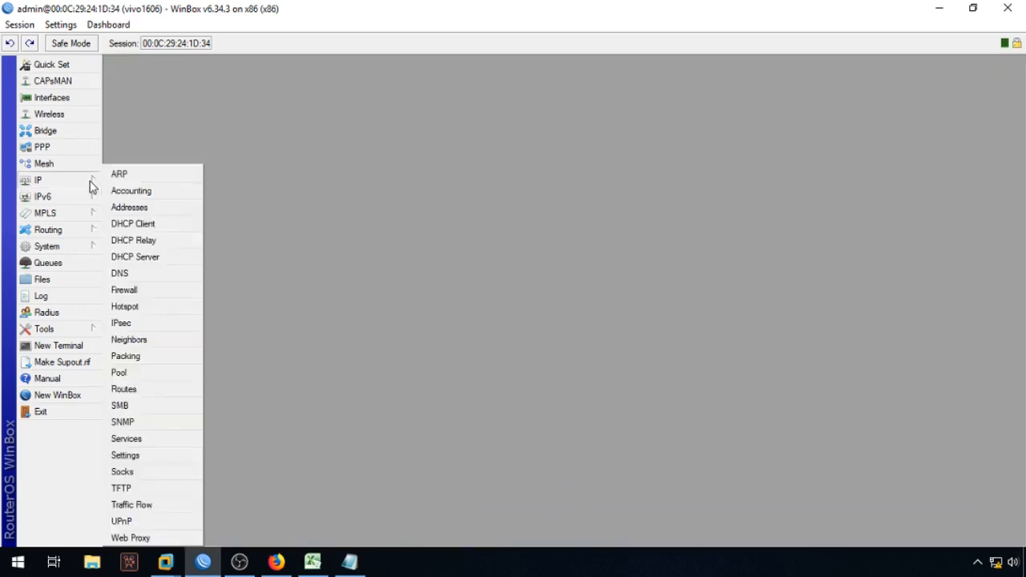
click(145, 303)
click(215, 81)
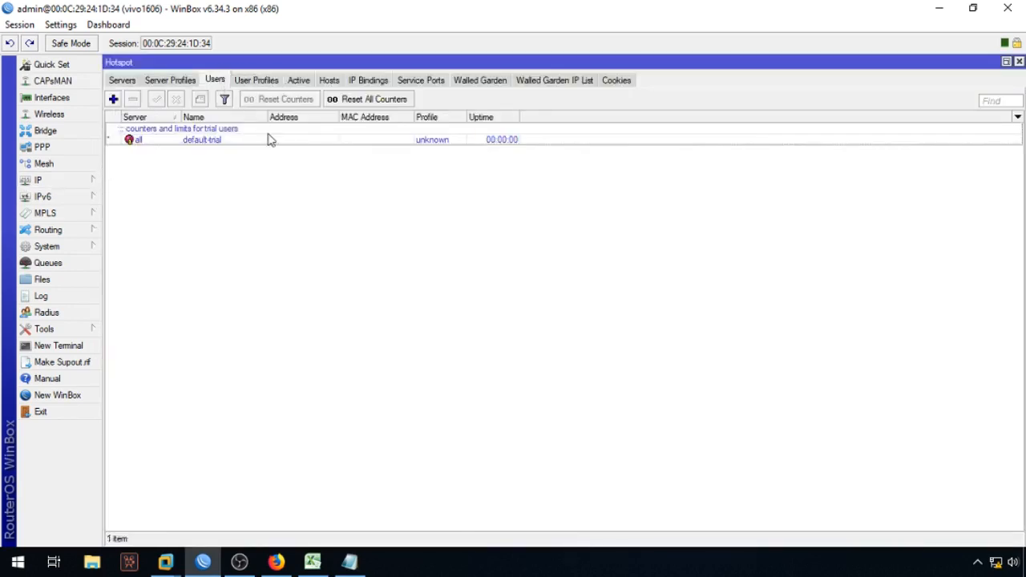
click(58, 345)
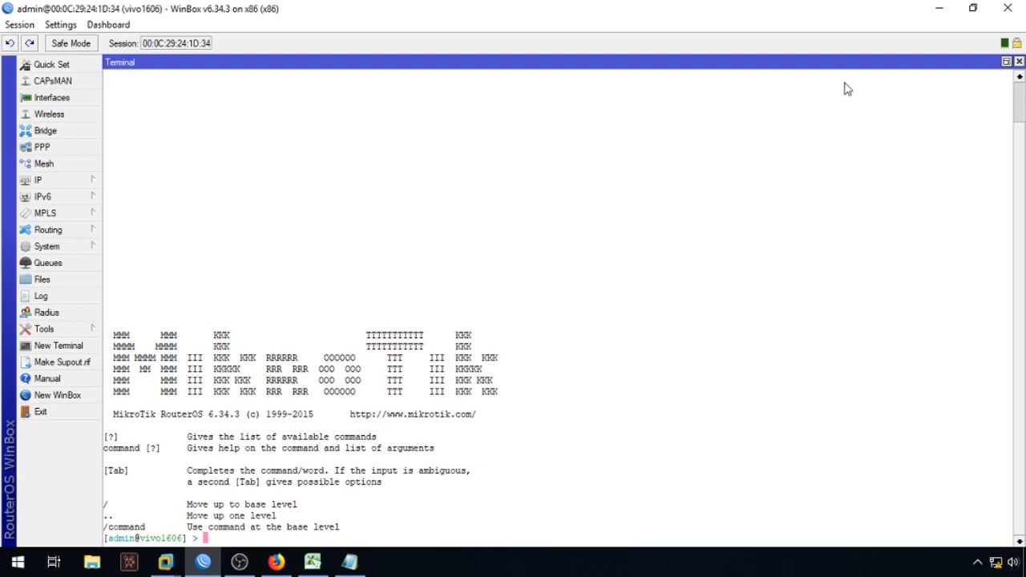
click(1006, 64)
drag(801, 74, 759, 171)
Step: Copy the '/ip hotspot user' line from Notepad and run it in the terminal
click(348, 561)
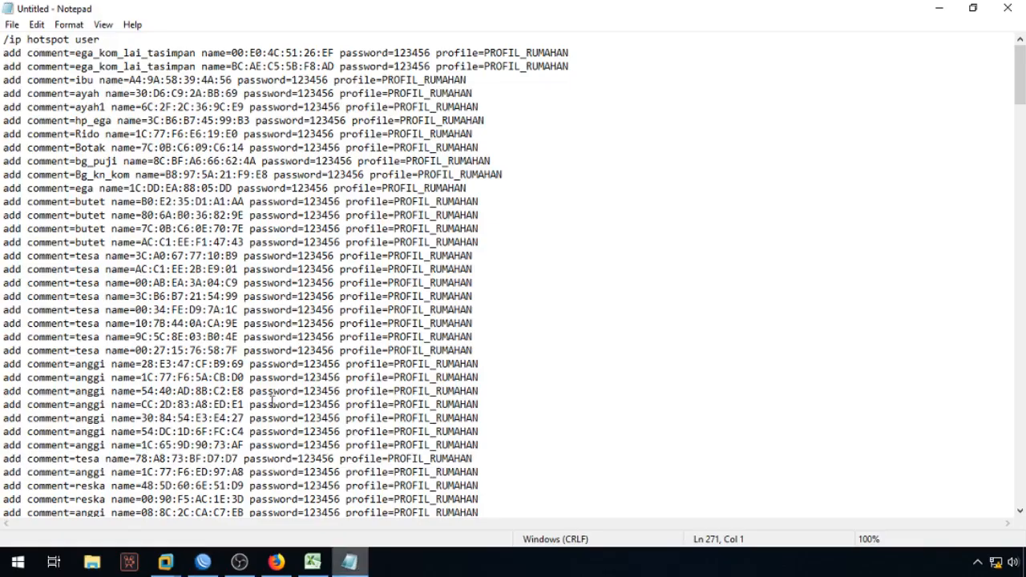
drag(3, 38, 508, 498)
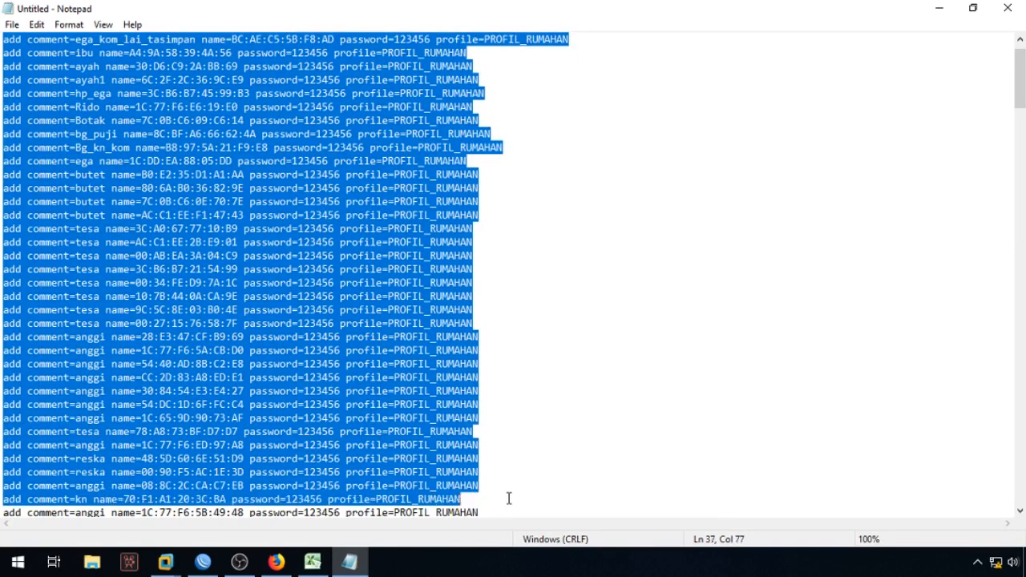
right_click(347, 319)
click(385, 364)
scroll(365, 198, up, 1)
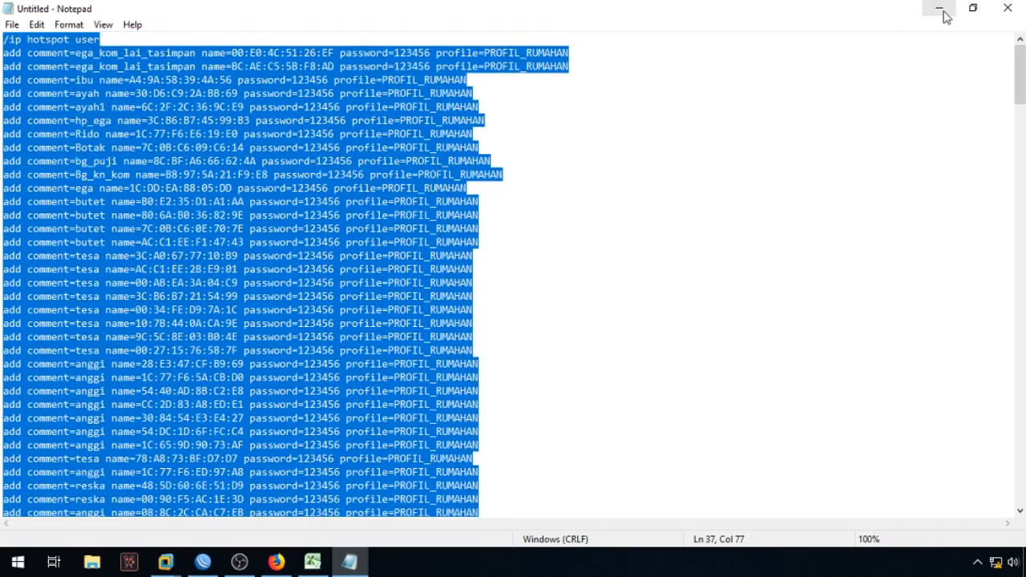
drag(3, 40, 100, 39)
right_click(106, 40)
click(124, 86)
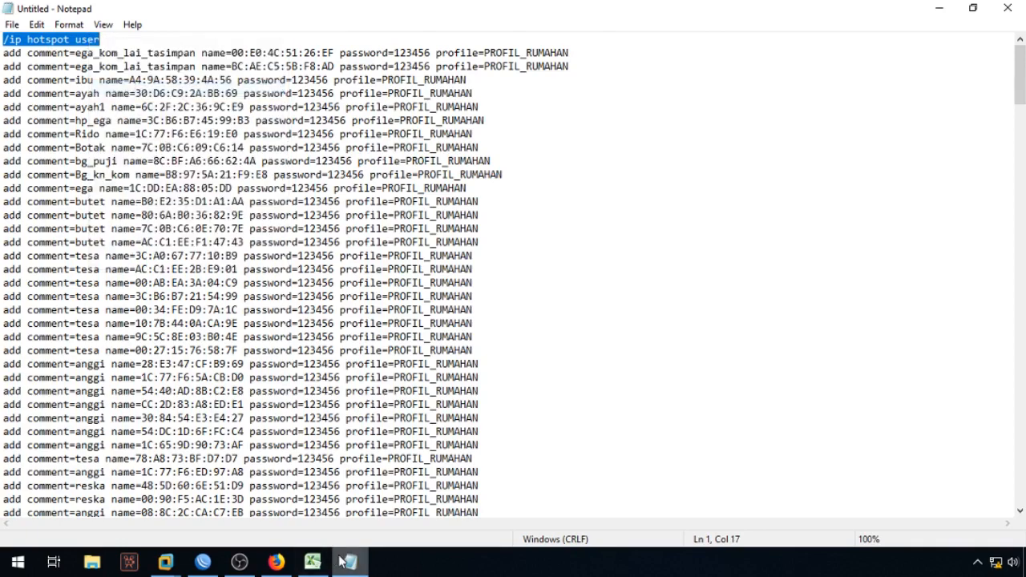
click(343, 561)
right_click(646, 276)
click(694, 339)
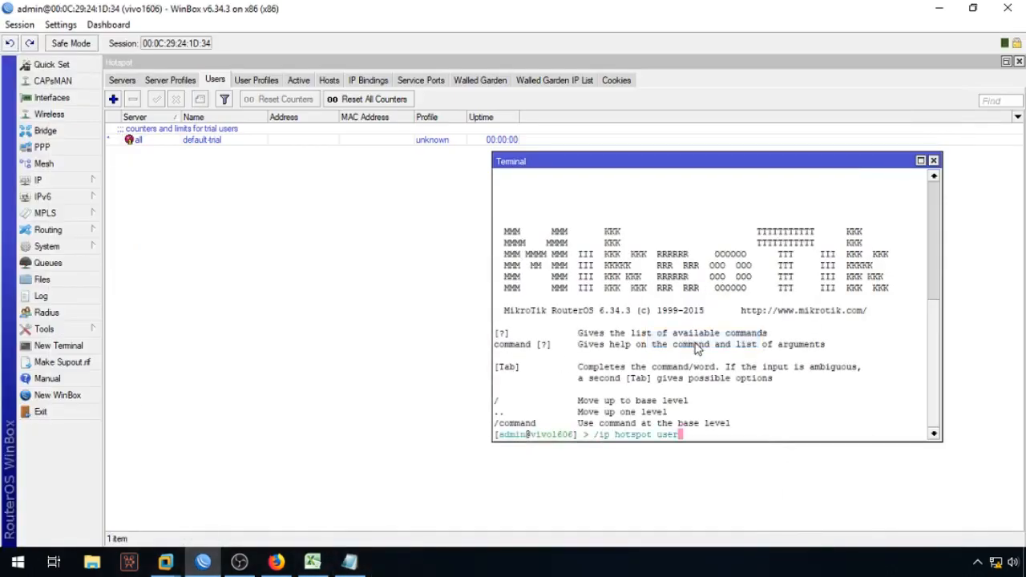
key(Return)
Step: Paste the add commands into the terminal, see them rejected for PROFIL_RUMAHAN, and close it
click(350, 561)
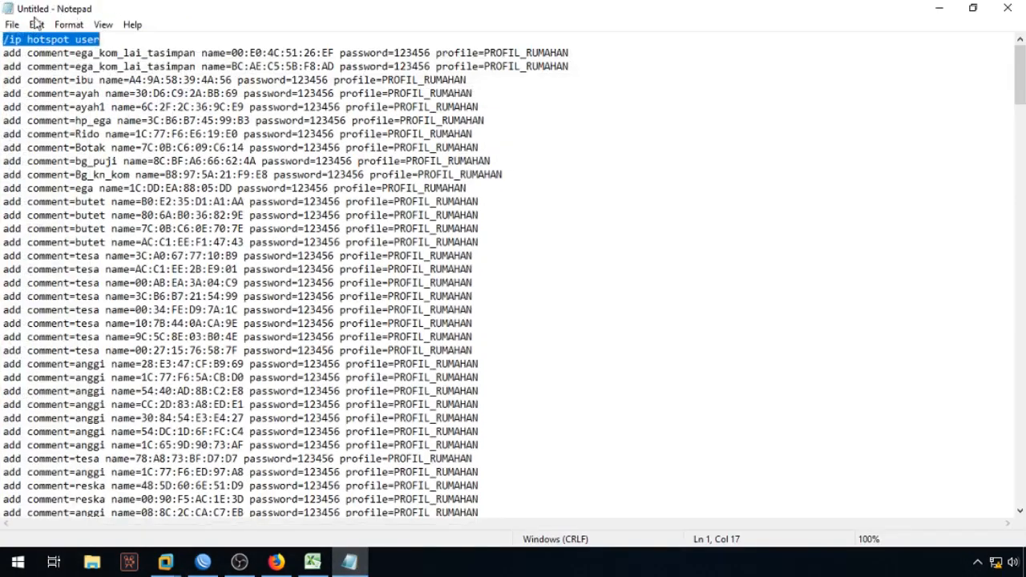
drag(2, 53, 506, 465)
right_click(330, 269)
click(369, 318)
click(346, 559)
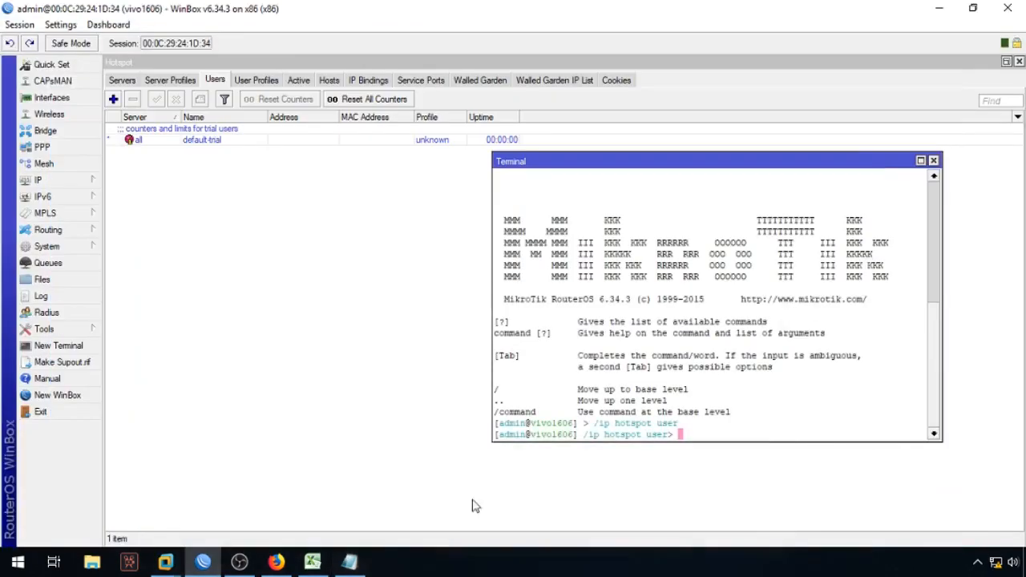
right_click(676, 255)
click(715, 319)
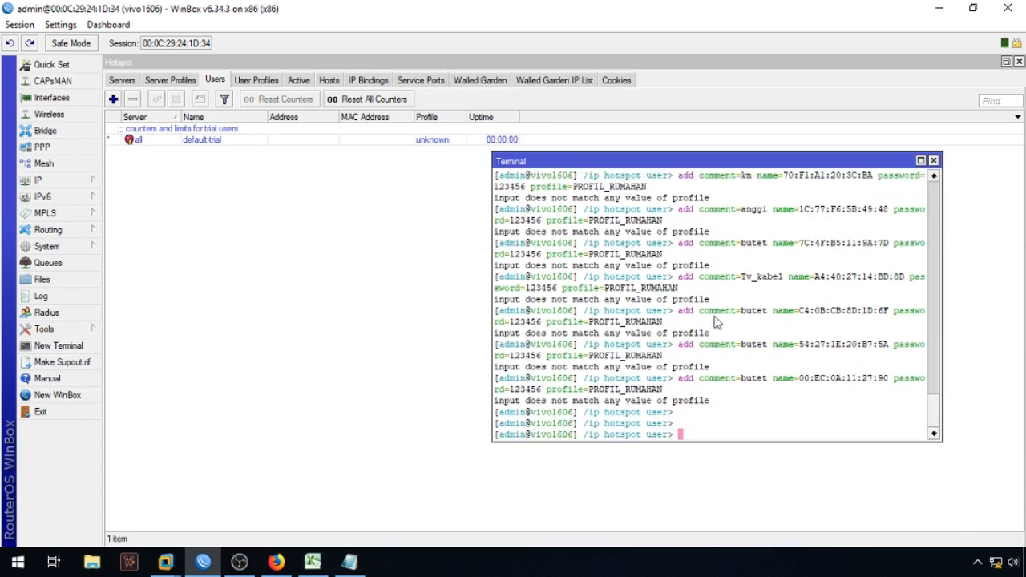
scroll(814, 273, up, 1)
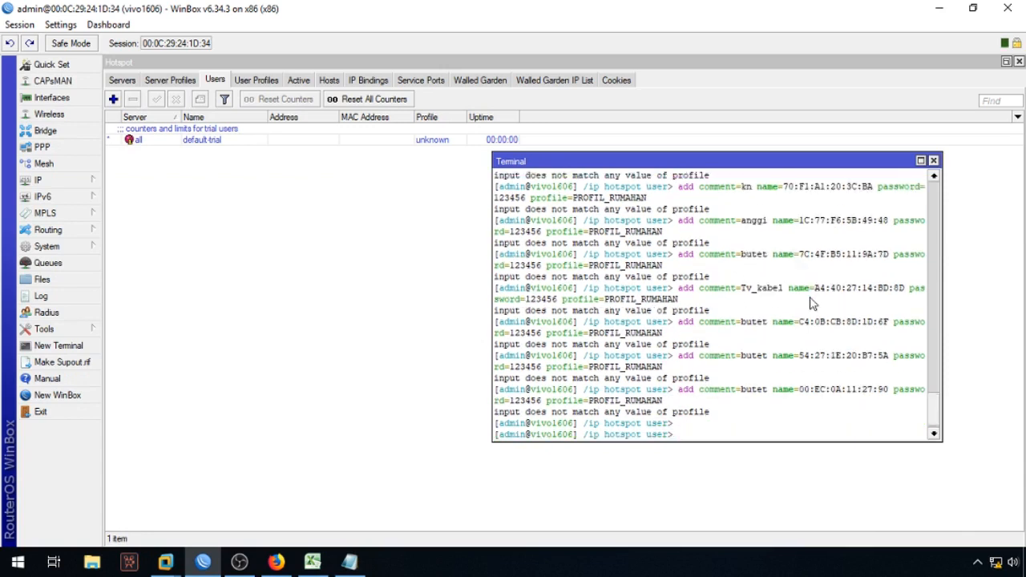
click(933, 161)
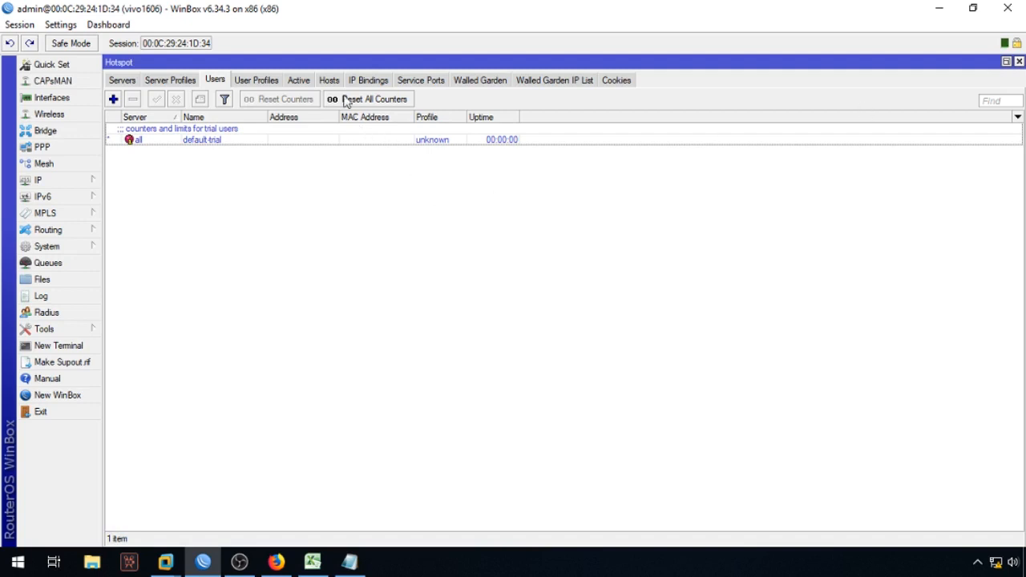
Step: Rename the PROFIL RUMAHAN hotspot user profile to CLIEN_RUMAHAN
click(273, 83)
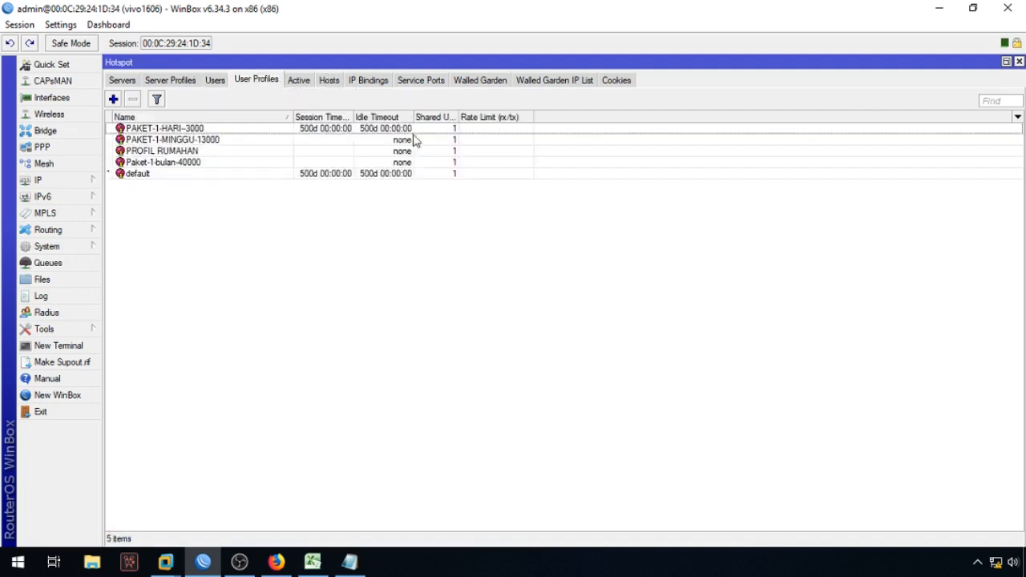
double_click(193, 153)
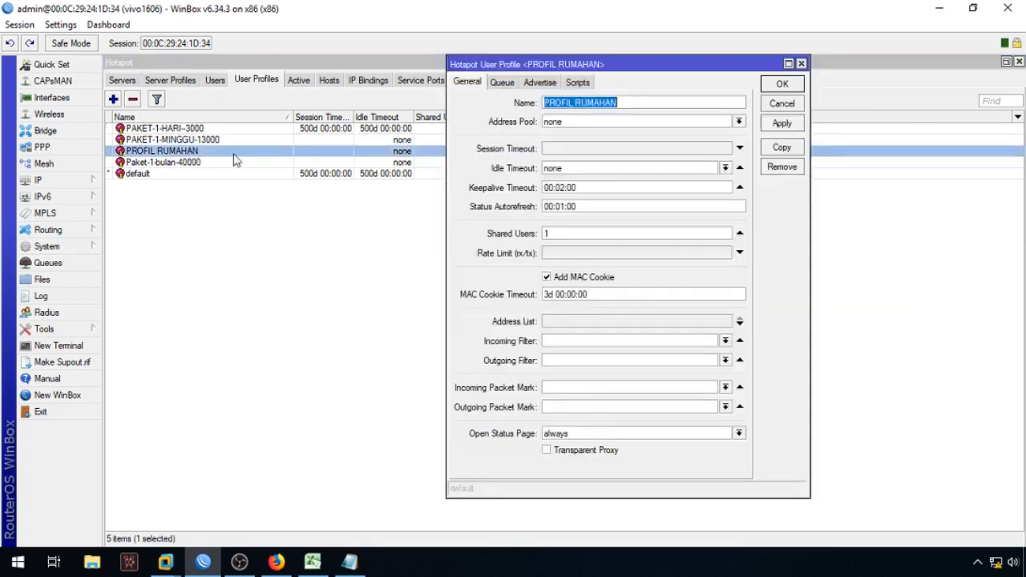
click(569, 103)
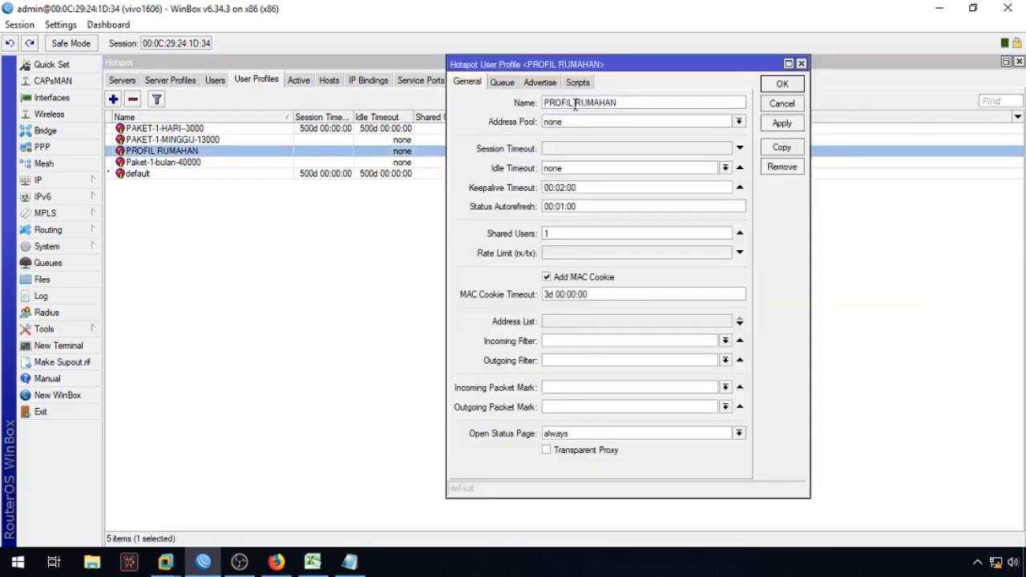
drag(576, 103, 455, 107)
key(Right)
key(Right)
key(Right)
key(Right)
key(Right)
key(Right)
key(Right)
key(BackSpace)
key(BackSpace)
key(BackSpace)
key(BackSpace)
key(BackSpace)
key(BackSpace)
key(BackSpace)
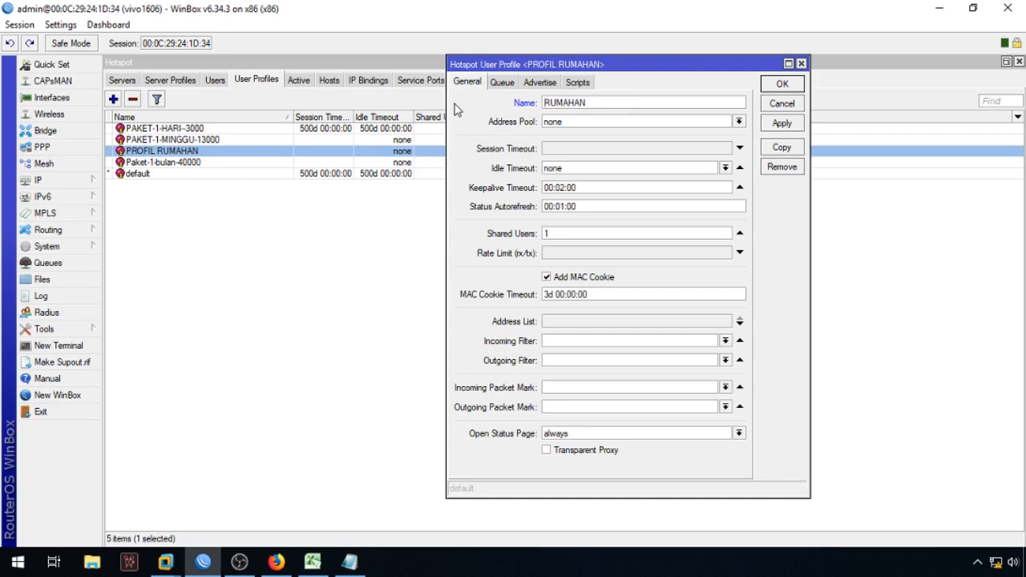
text(CLIEN_)
Step: Copy the new name CLIEN_RUMAHAN and save the profile
double_click(558, 102)
right_click(558, 103)
click(597, 128)
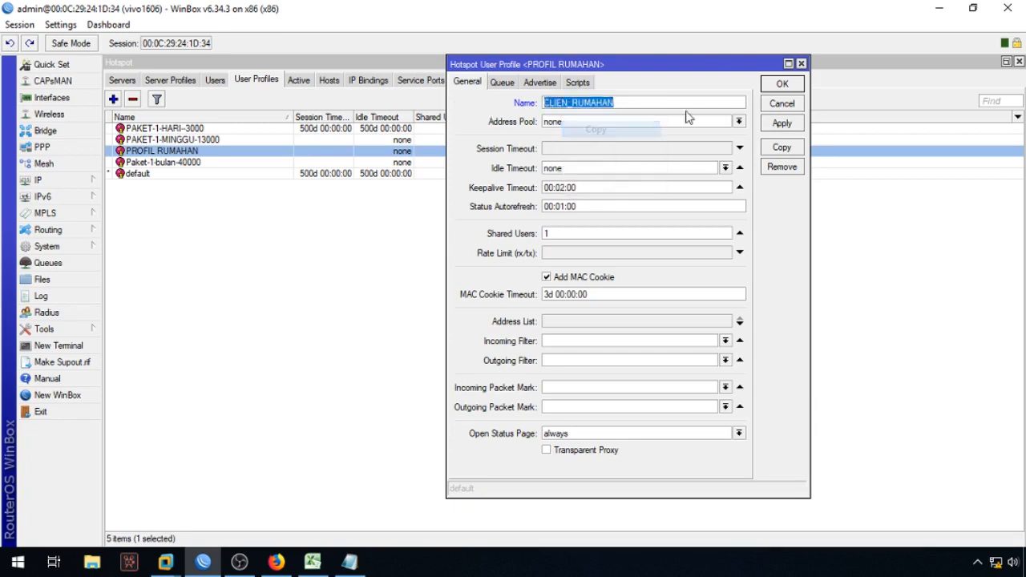
click(782, 83)
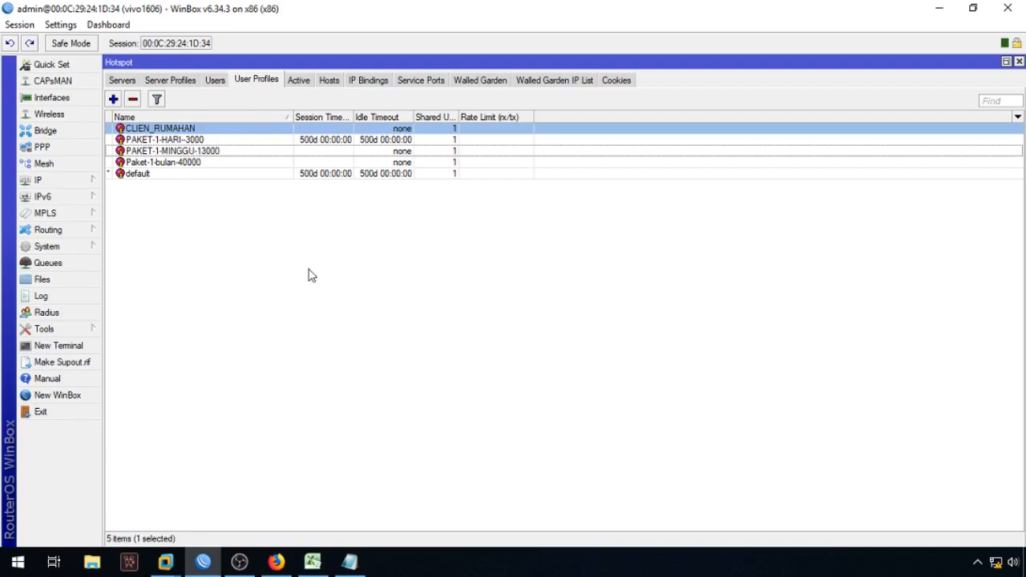
Step: Paste CLIEN_RUMAHAN into cell E5 of the INPUT sheet and fill it down column E
click(313, 561)
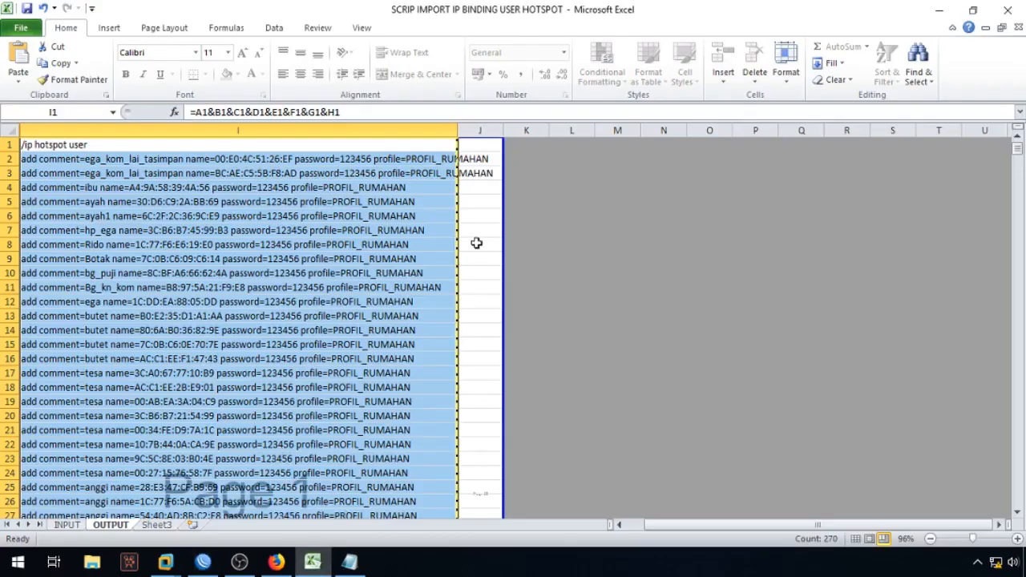
click(70, 525)
click(446, 196)
key(ctrl+v)
double_click(492, 204)
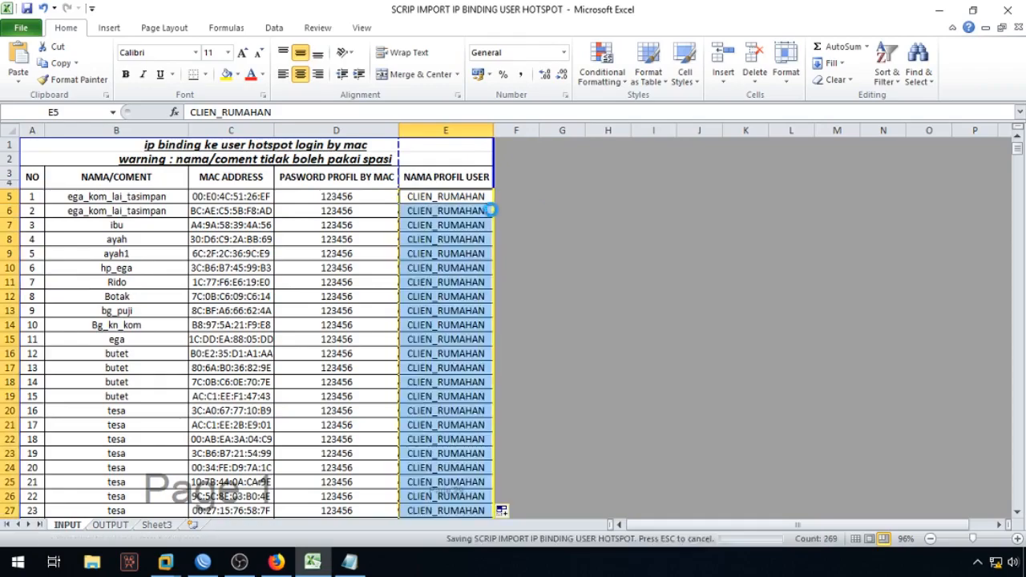
Step: Copy column I of the OUTPUT sheet, holding the regenerated add commands
click(104, 526)
right_click(182, 195)
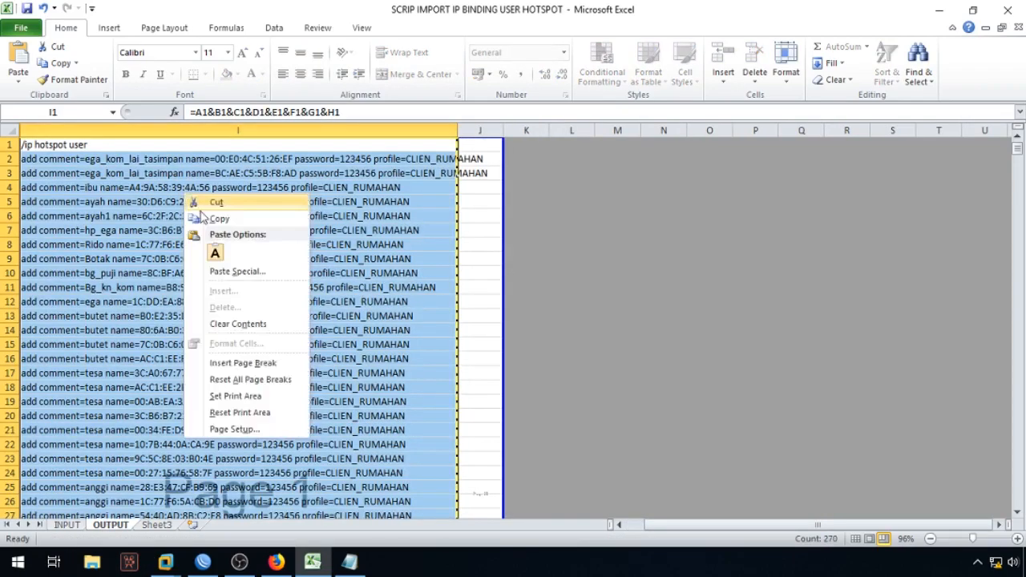
click(215, 218)
click(350, 561)
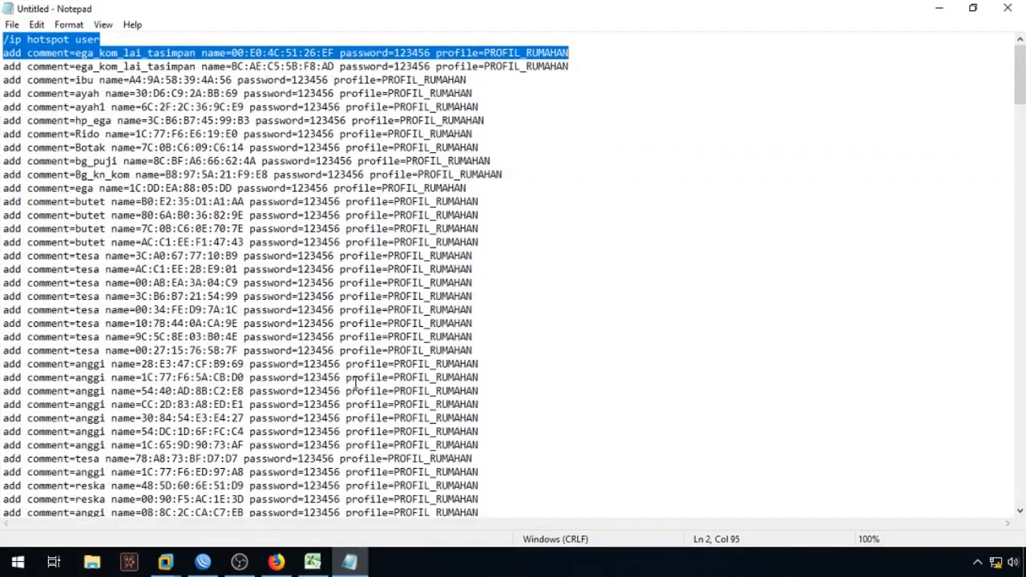
Step: Replace the old Notepad script with the updated CLIEN_RUMAHAN commands
key(ctrl+a)
key(ctrl+v)
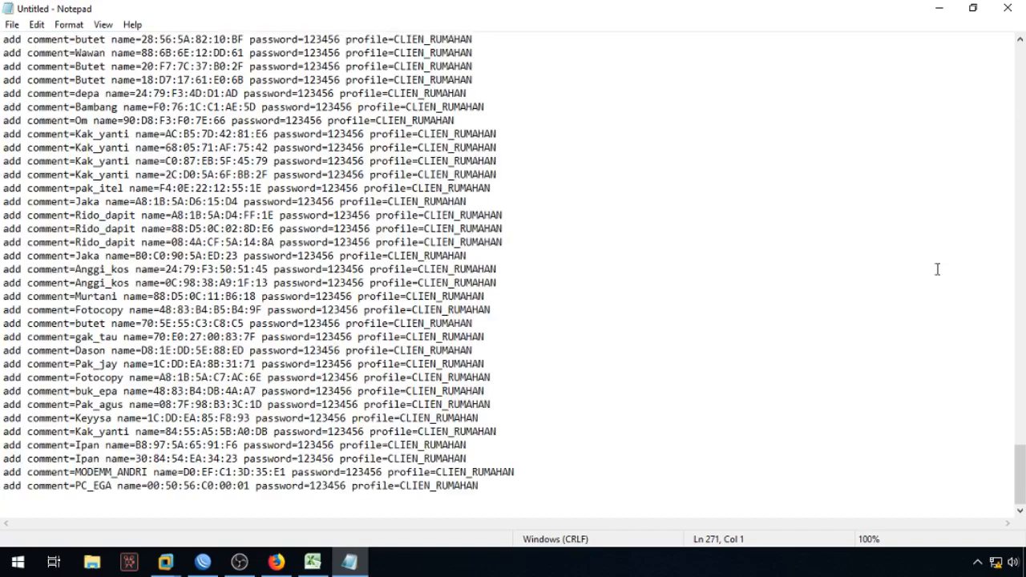
drag(1020, 463, 894, 37)
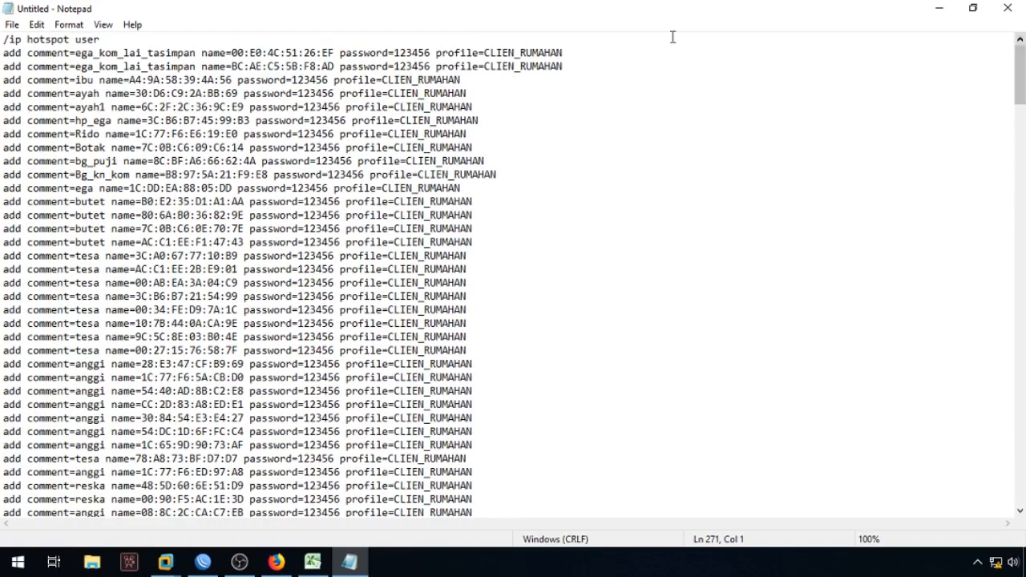
Step: Copy the commands from /ip hotspot user through line 30
drag(4, 40, 584, 431)
right_click(344, 311)
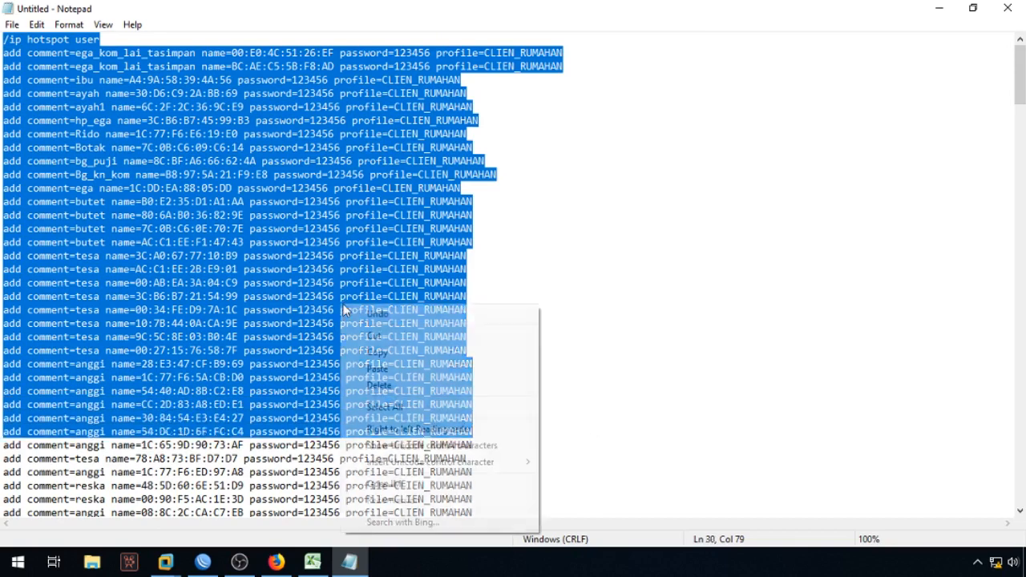
click(385, 351)
click(207, 564)
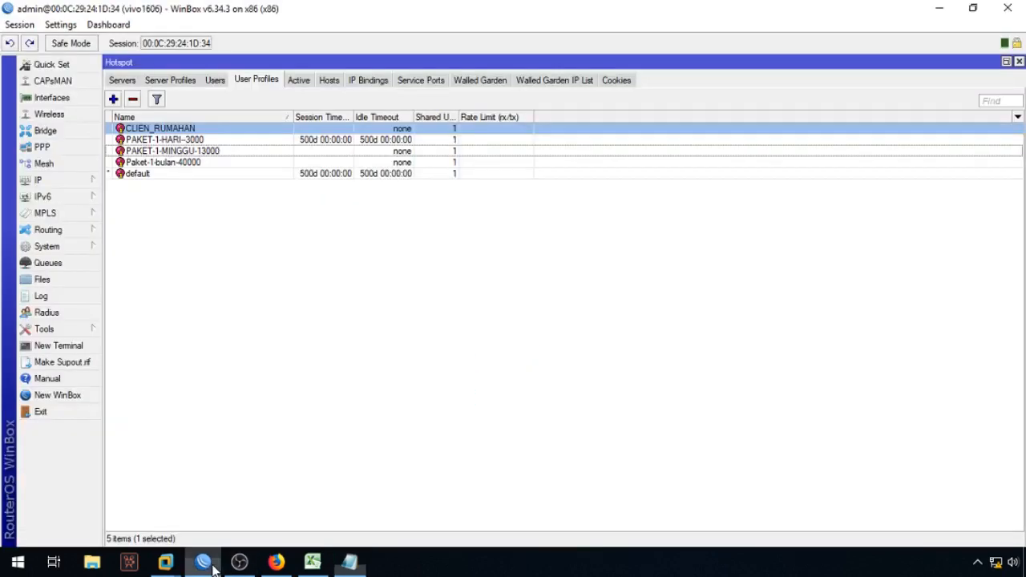
Step: Paste the first 30 user commands into a new WinBox terminal, filling the Users list to 30
click(215, 80)
click(97, 343)
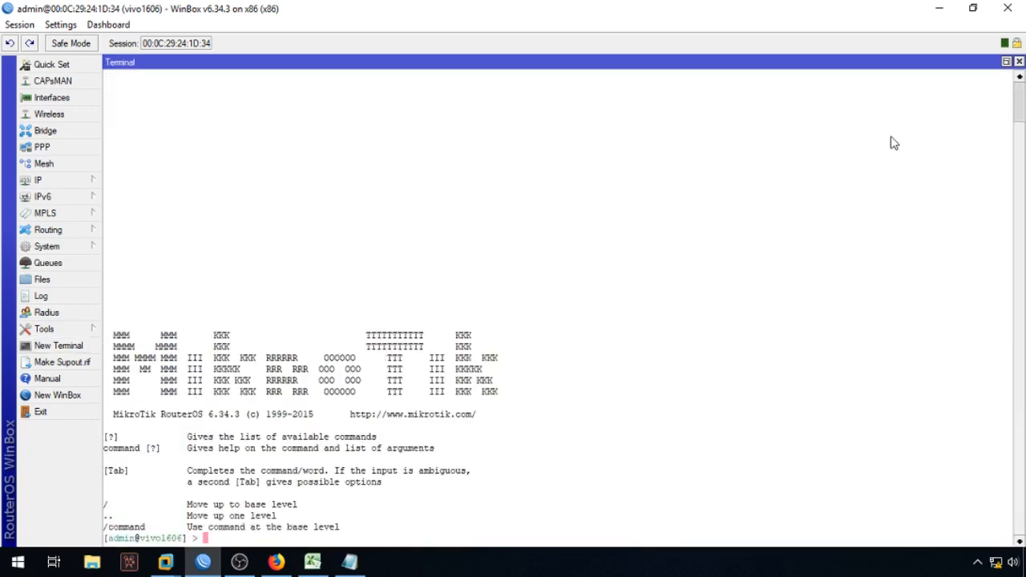
click(1006, 62)
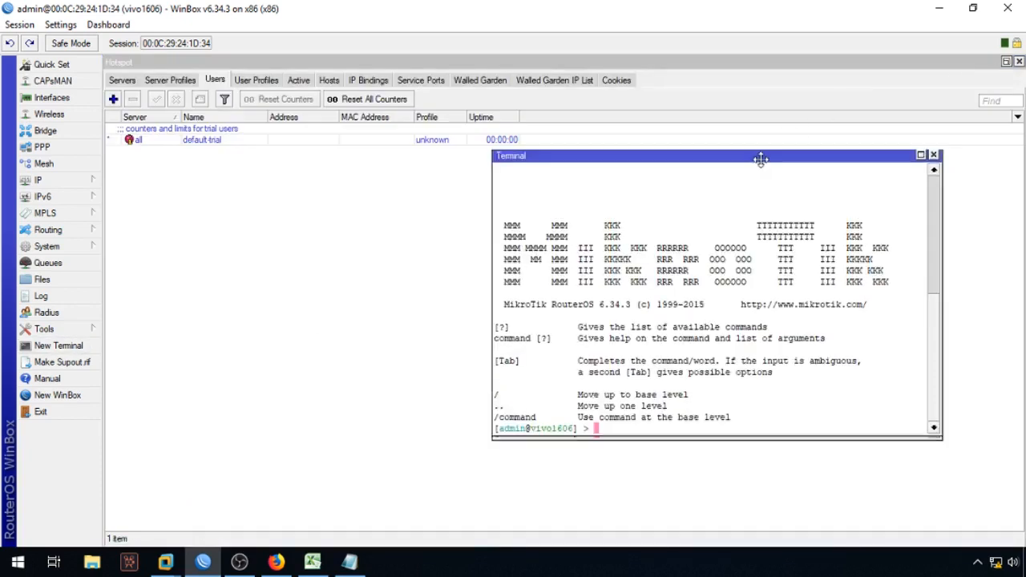
right_click(765, 112)
click(785, 168)
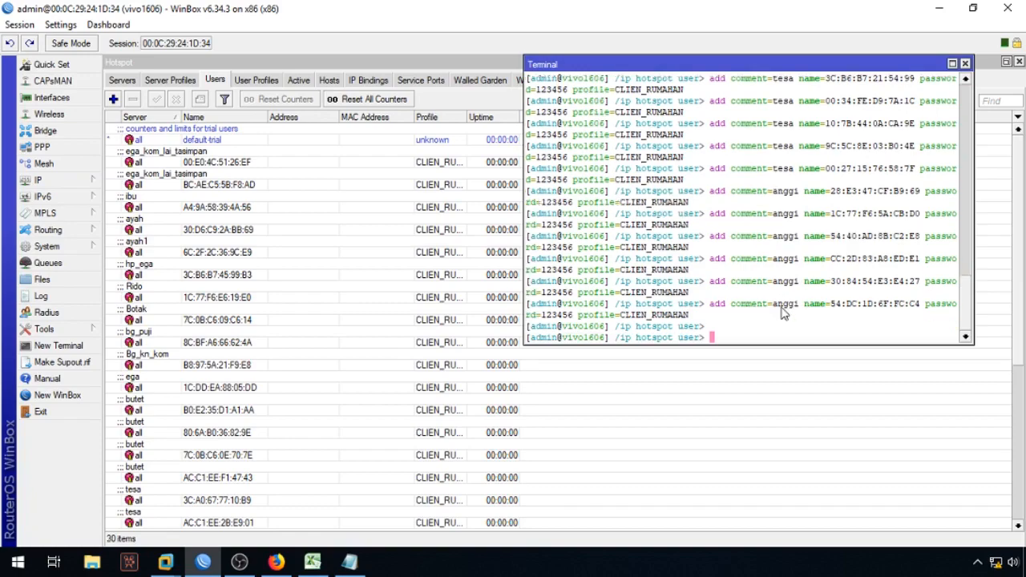
click(352, 561)
scroll(241, 281, down, 7)
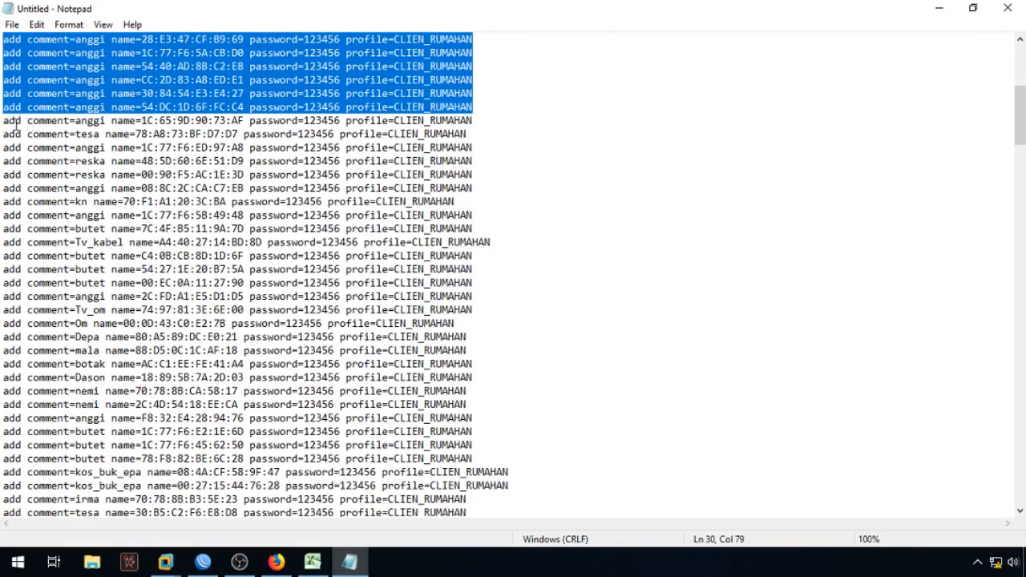
Step: Copy Notepad lines 31–93 and paste them into the WinBox terminal to run
drag(3, 120, 592, 324)
right_click(294, 172)
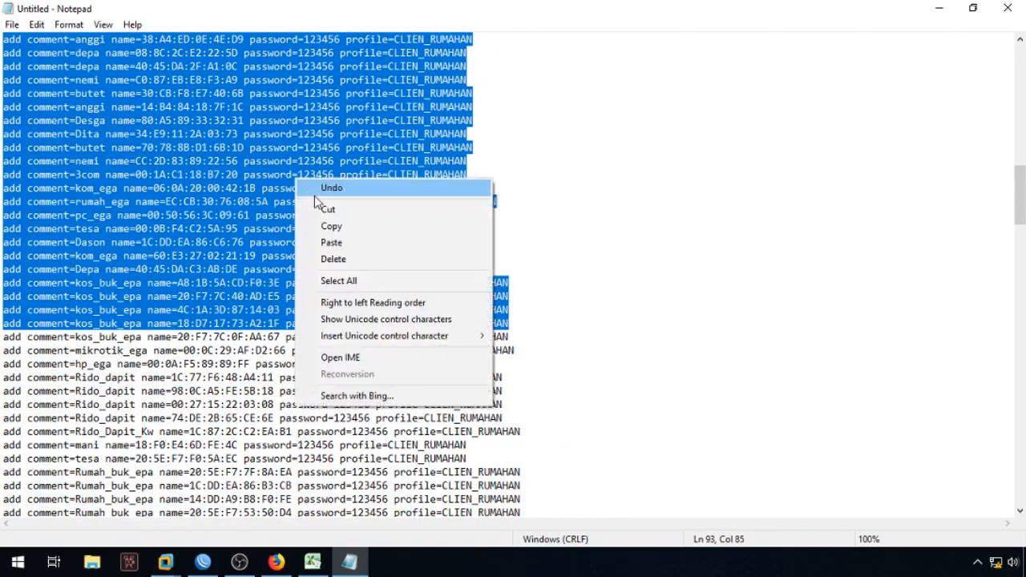
click(327, 226)
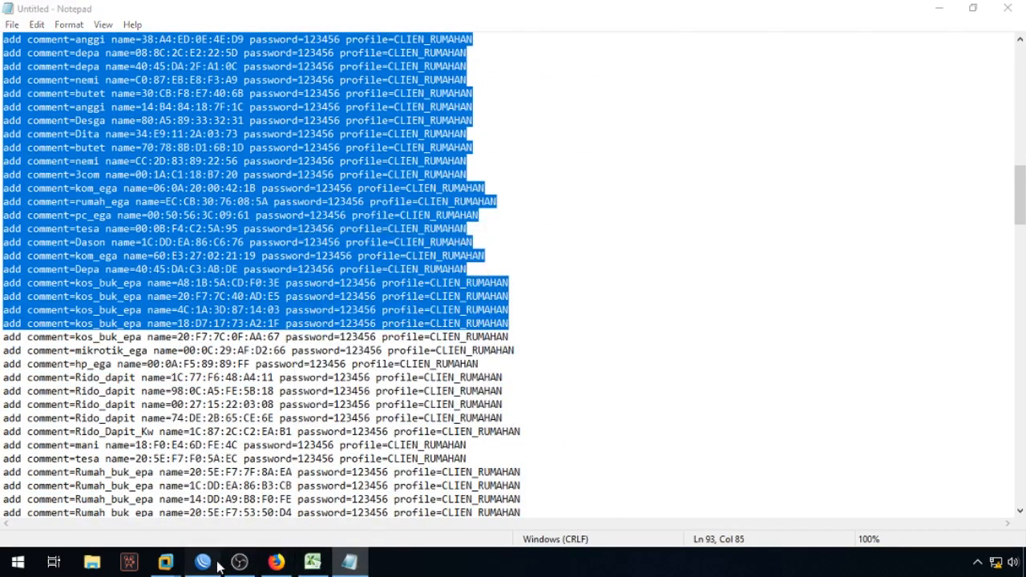
click(243, 562)
right_click(757, 232)
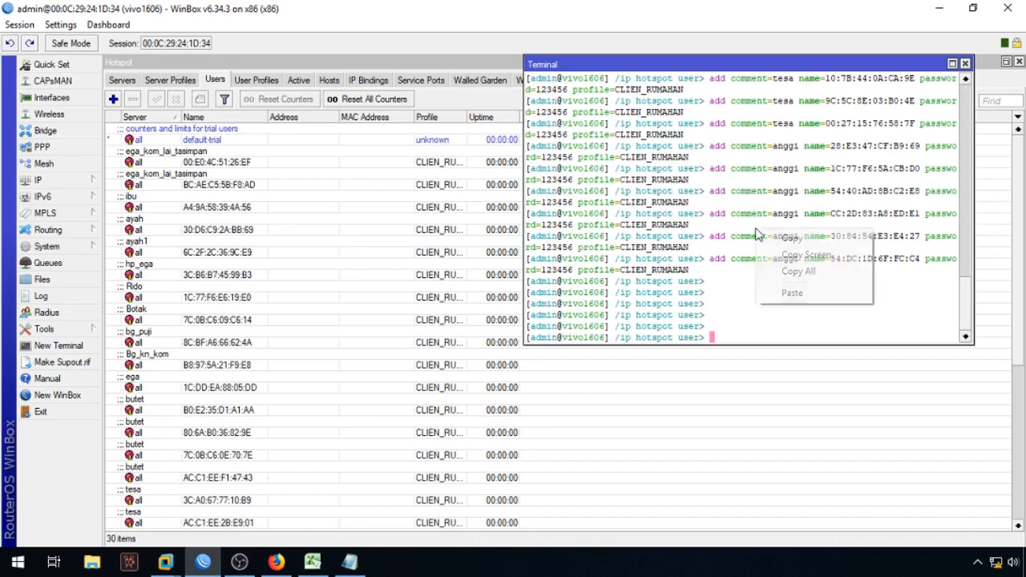
click(791, 294)
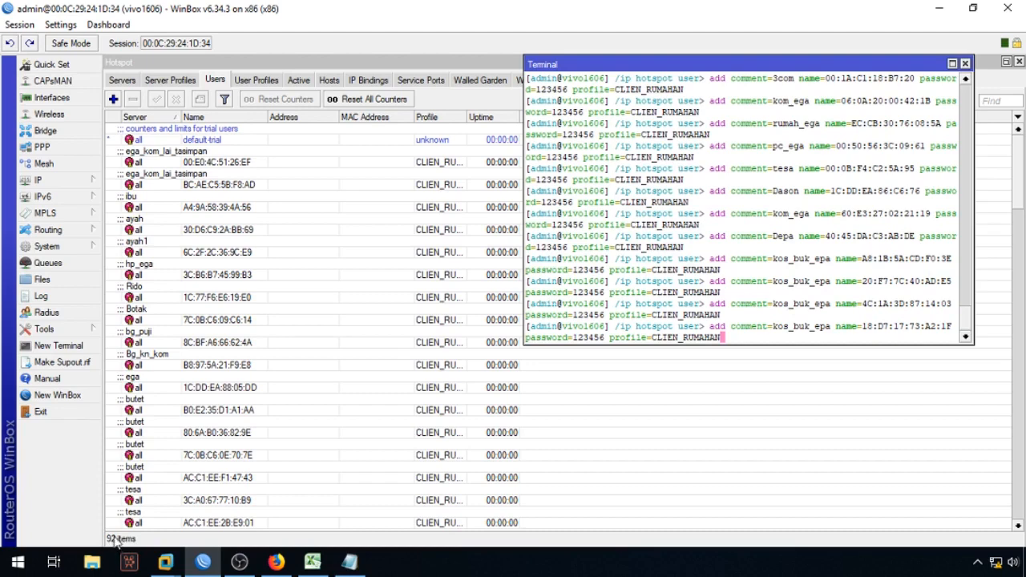
Step: Arrange the terminal and Hotspot windows side by side, with the terminal active
drag(1022, 186, 1019, 522)
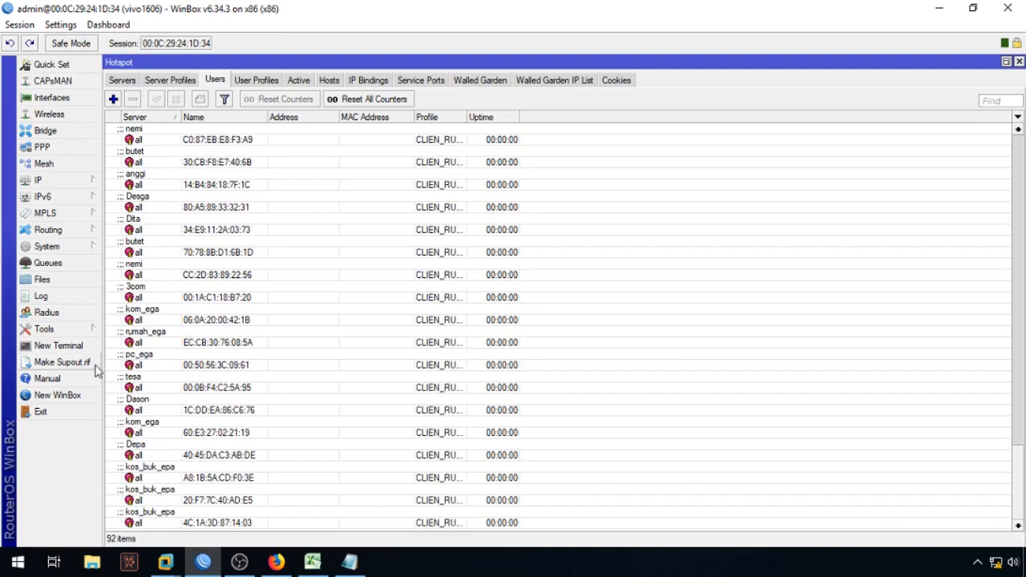
click(1006, 62)
drag(681, 66, 966, 63)
drag(825, 65, 909, 101)
drag(800, 71, 365, 68)
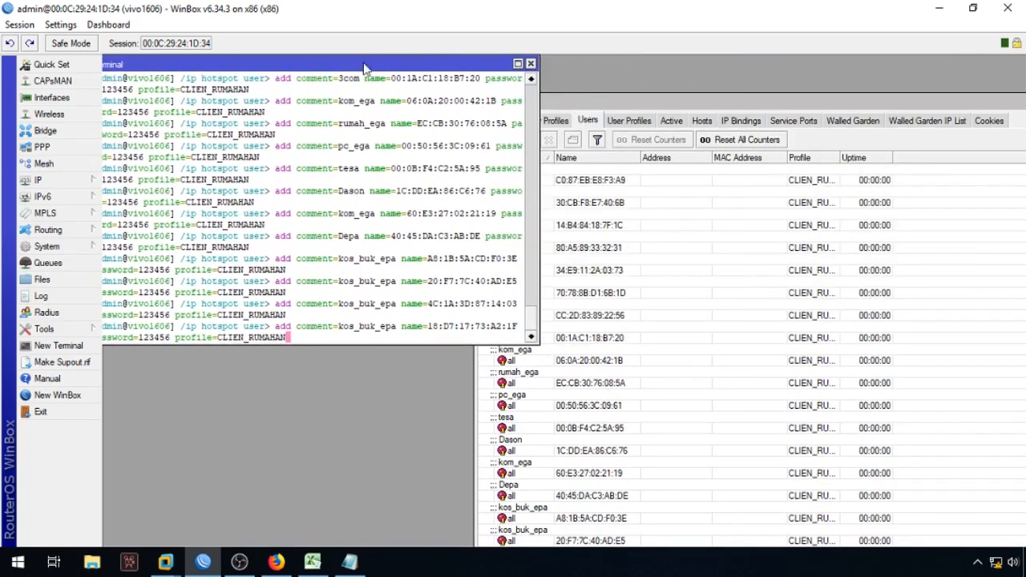
drag(575, 107, 648, 70)
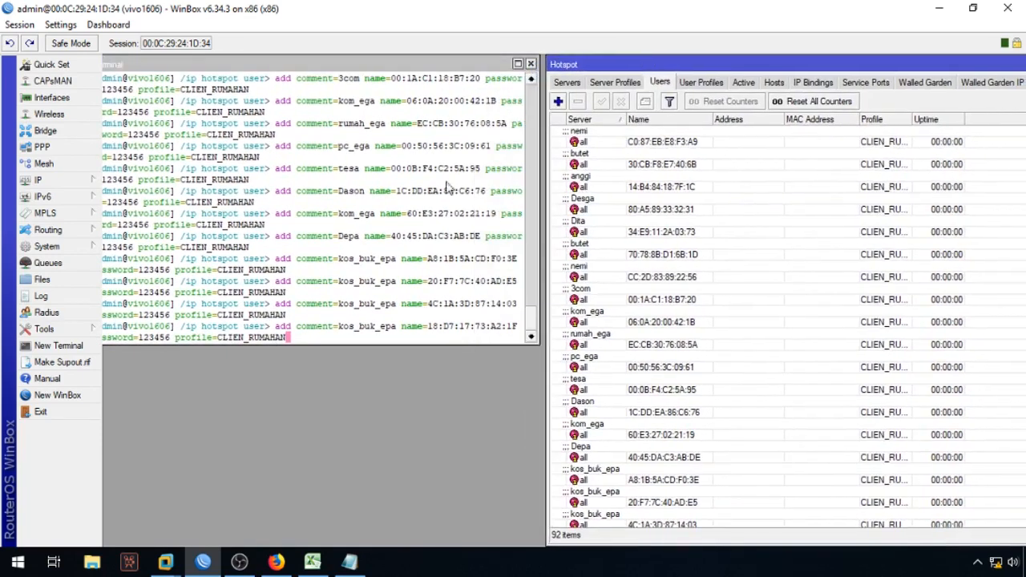
click(330, 211)
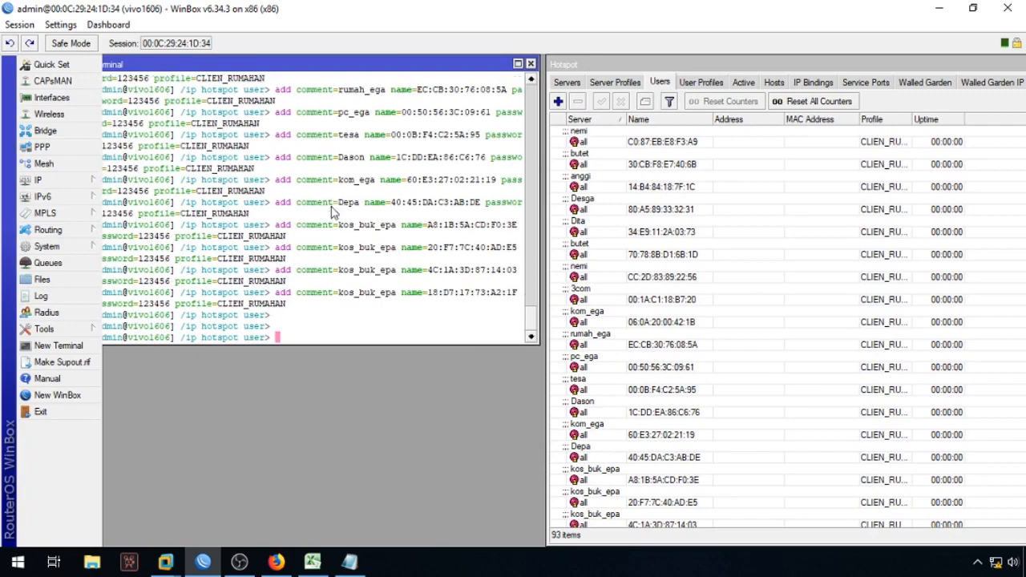
Step: Copy the next block of commands after line 93 and run it in the terminal
click(349, 562)
scroll(186, 353, down, 4)
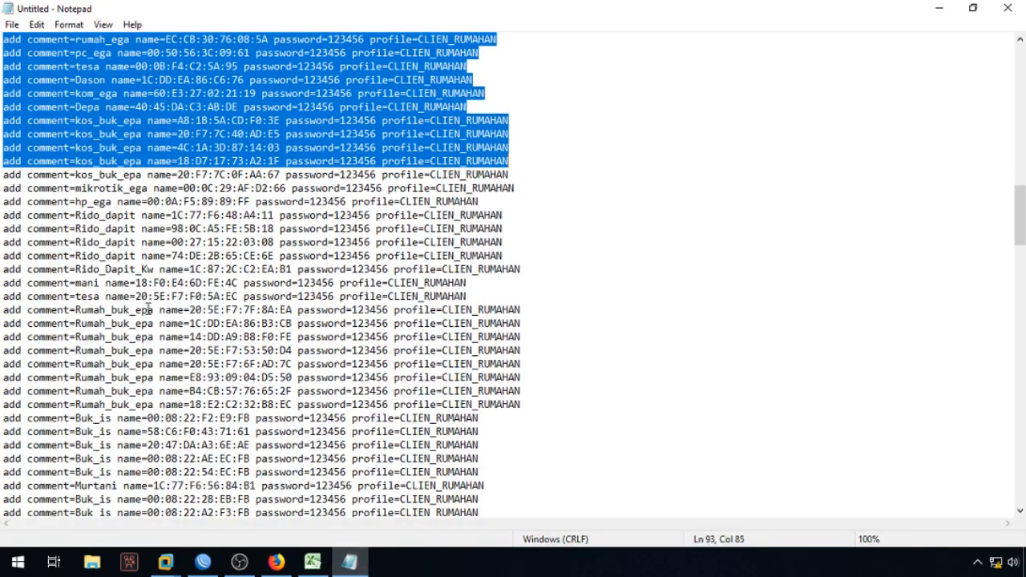
drag(4, 175, 500, 418)
right_click(349, 210)
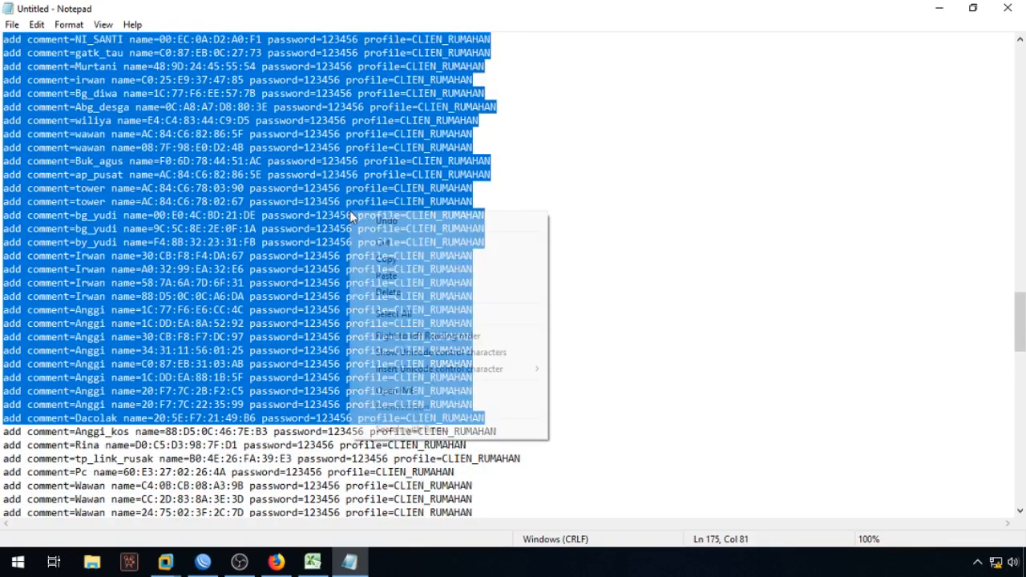
click(378, 258)
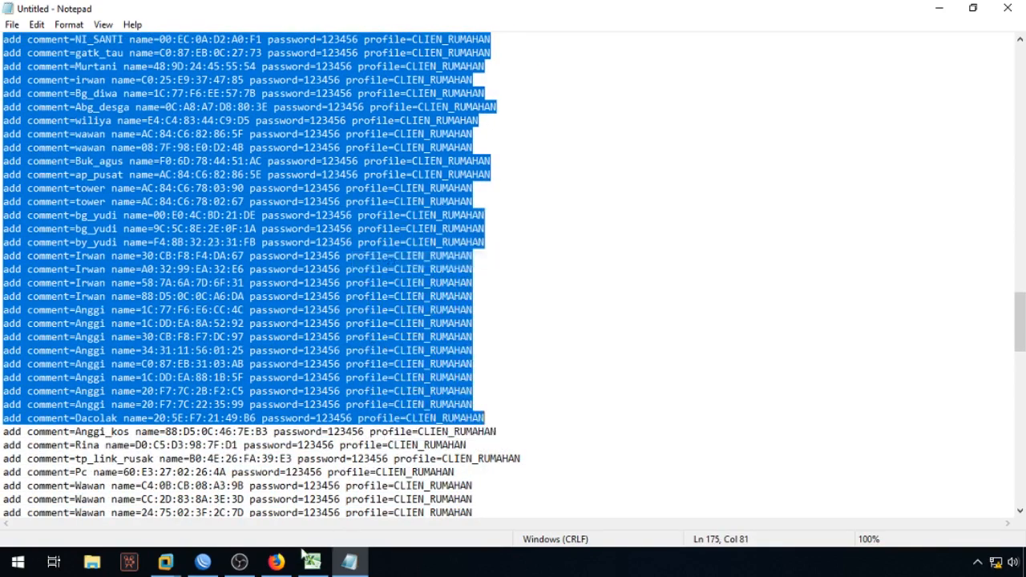
click(203, 561)
right_click(380, 227)
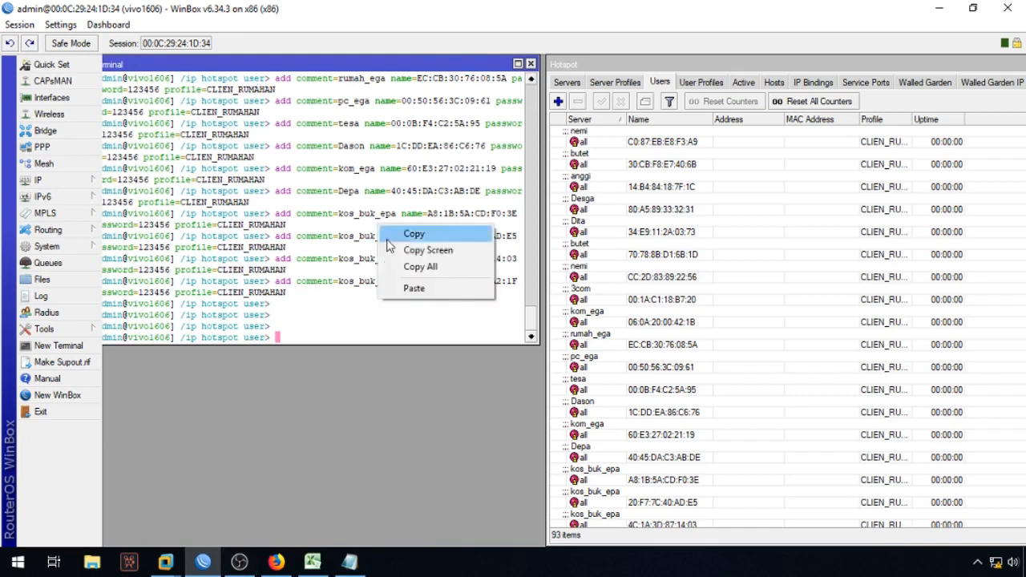
click(413, 289)
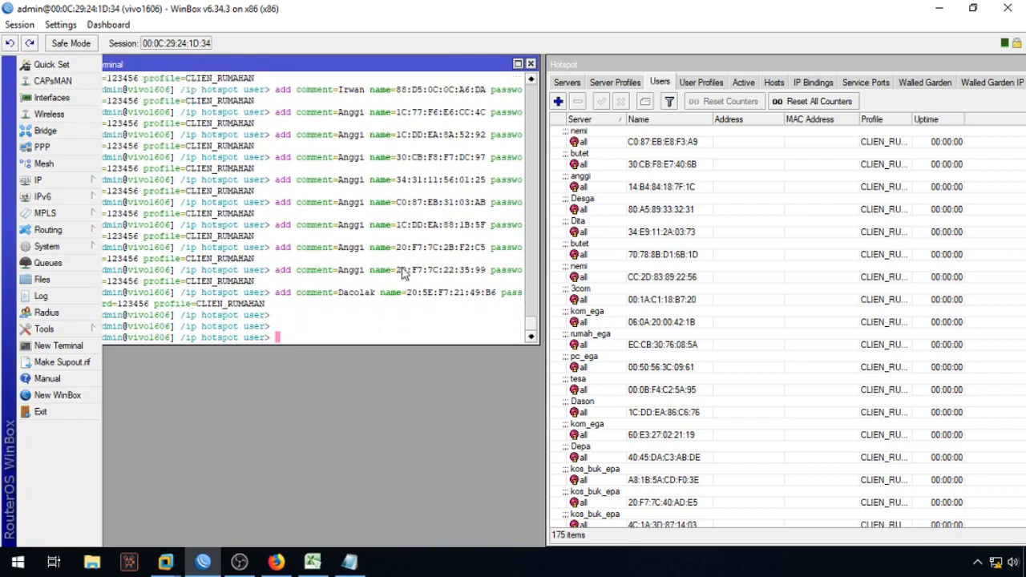
Step: Run the final block of commands to the end, then maximize the Hotspot Users list
click(349, 561)
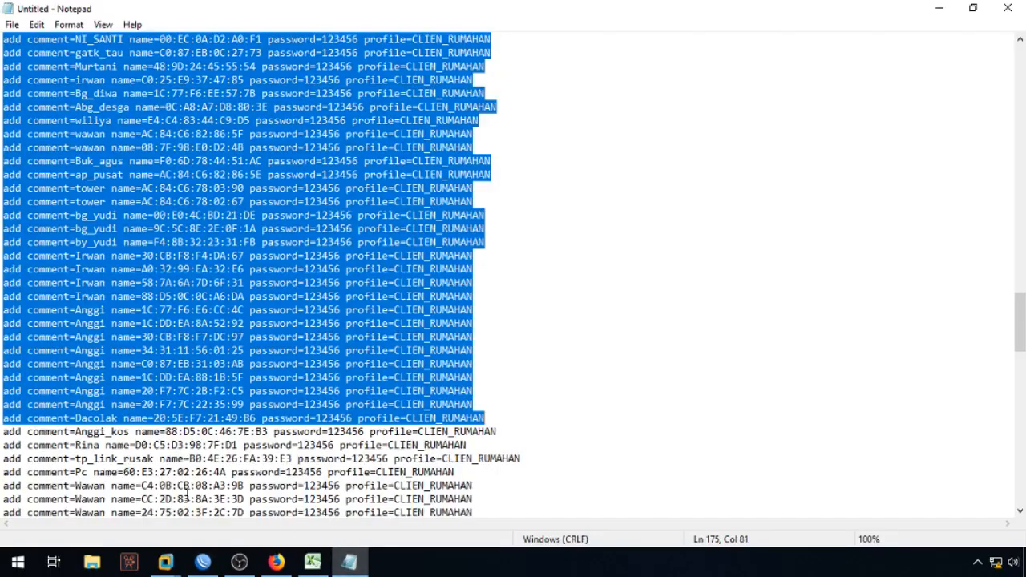
drag(3, 190, 572, 494)
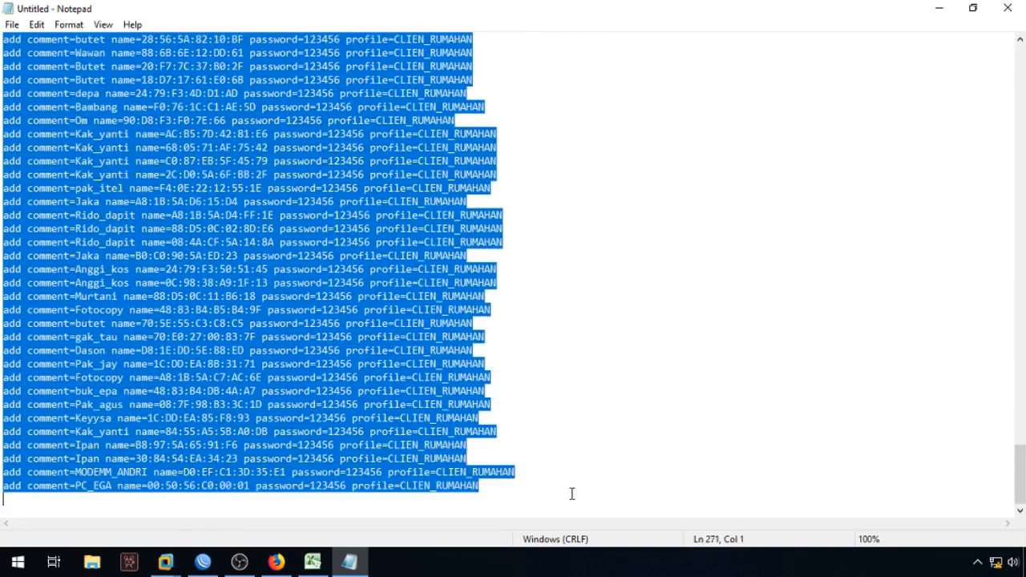
right_click(267, 135)
click(297, 189)
click(203, 561)
right_click(343, 274)
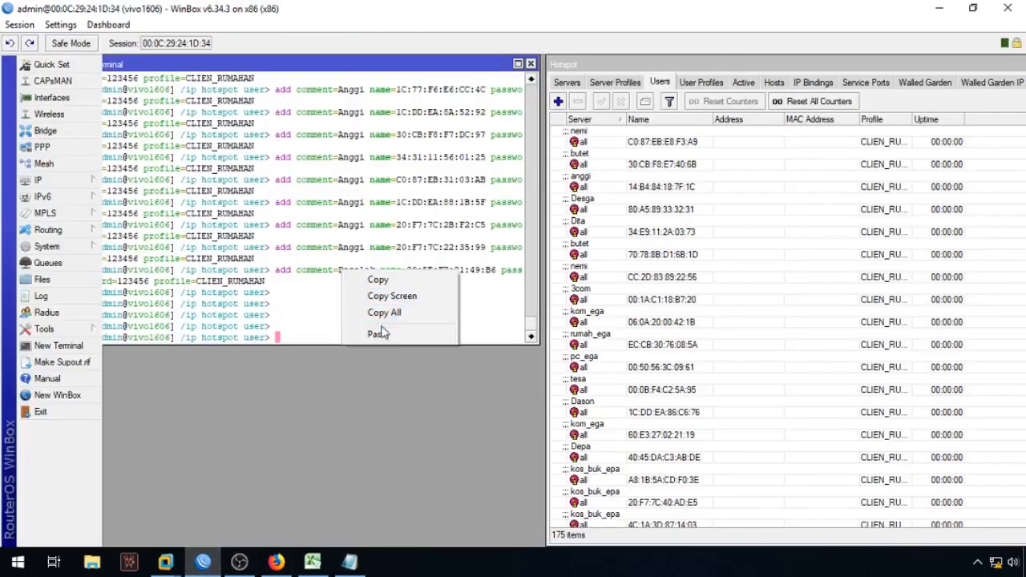
click(379, 334)
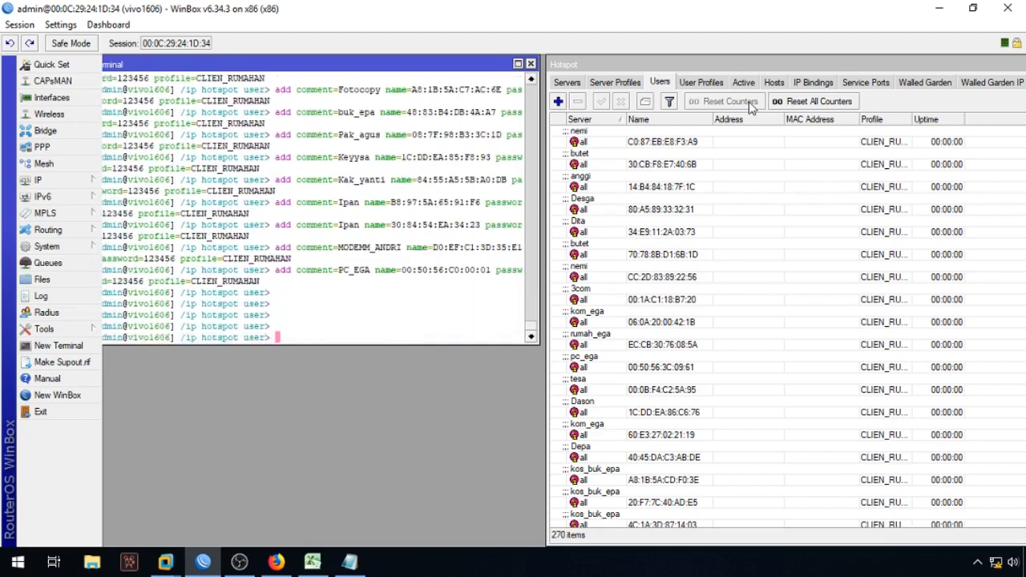
double_click(776, 53)
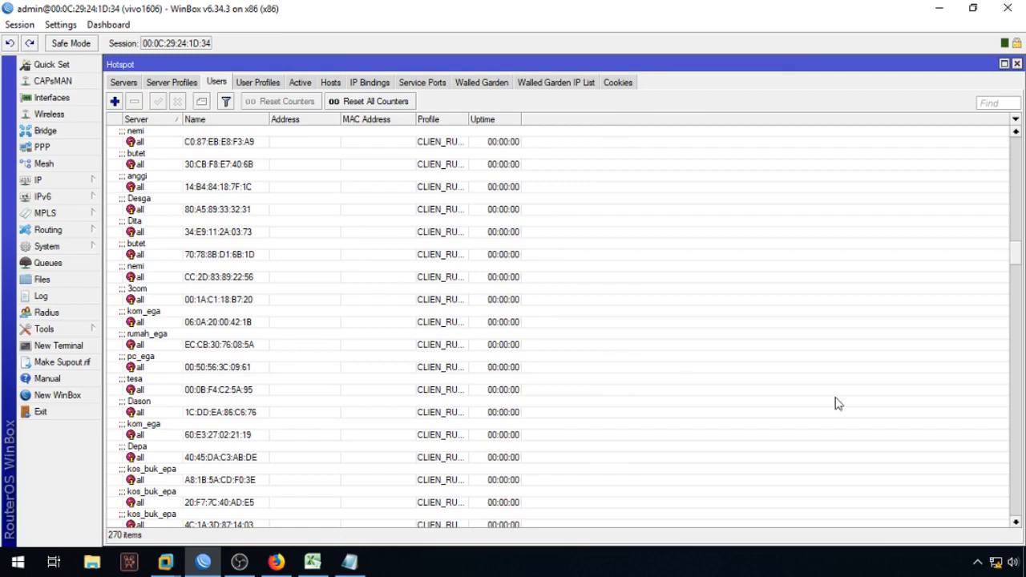
Step: Widen the Profile column at the top of the Users list so CLIEN_RUMAHAN shows in full
scroll(1020, 279, up, 15)
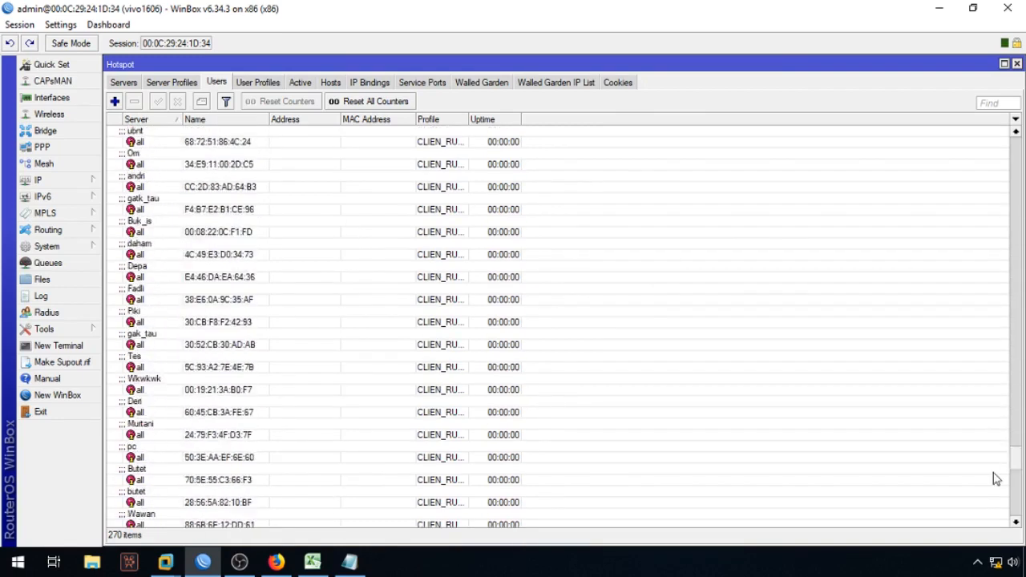
scroll(998, 155, up, 1)
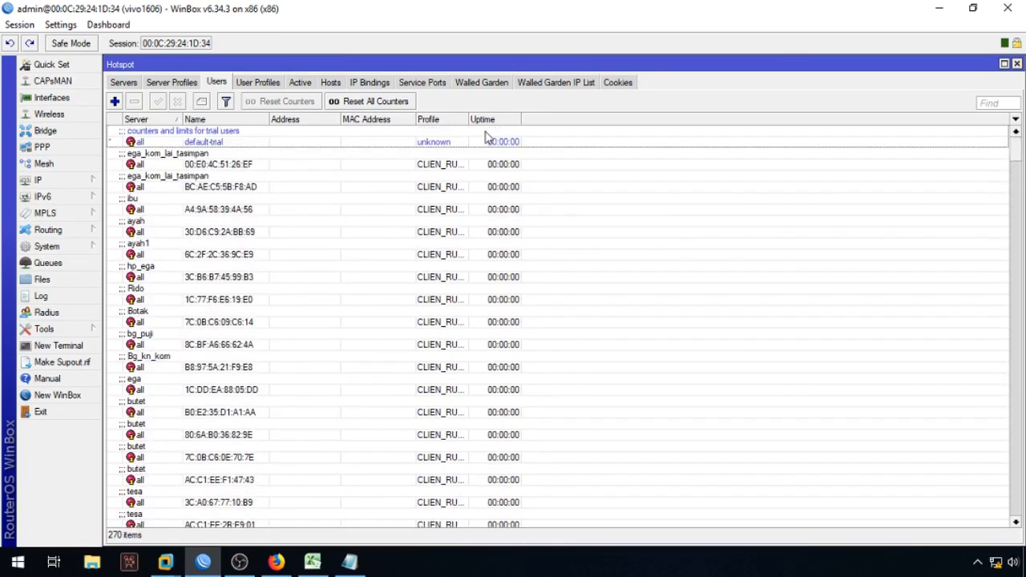
drag(466, 122, 600, 122)
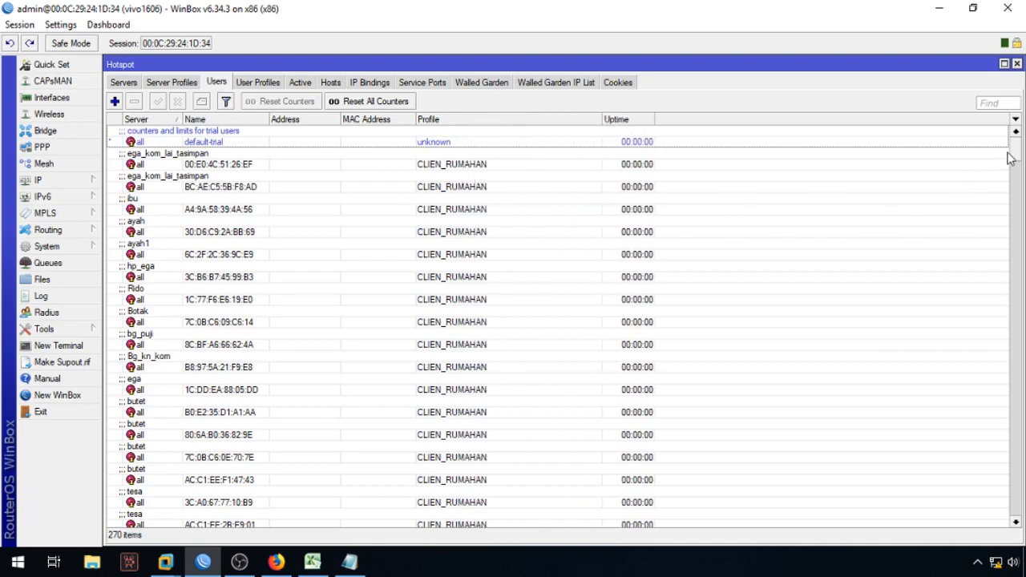
mouse_move(1017, 153)
mouse_down()
mouse_move(1011, 520)
mouse_move(1016, 150)
mouse_up()
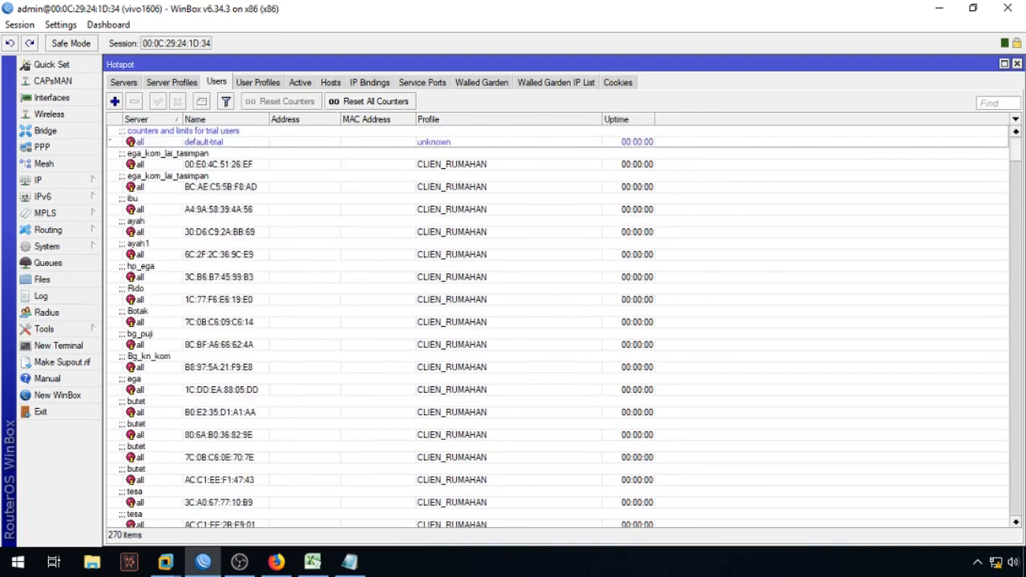
Step: Select all entries in the IP Bindings list, then reconnect to the router
click(367, 82)
click(325, 183)
key(ctrl+a)
click(870, 119)
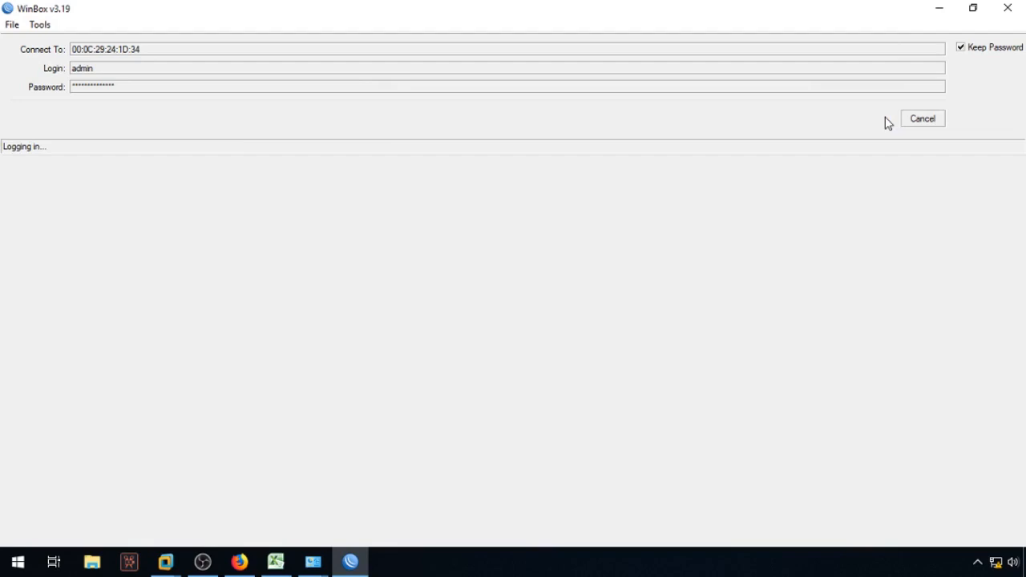
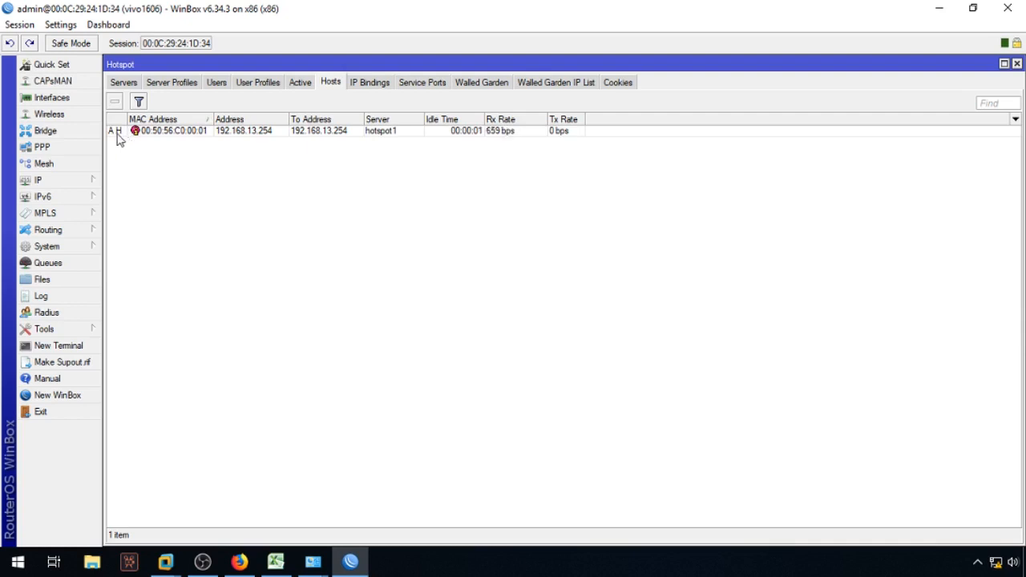
Step: Show the Active hotspot sessions and widen the User column until the client's full MAC address is readable
mouse_move(117, 139)
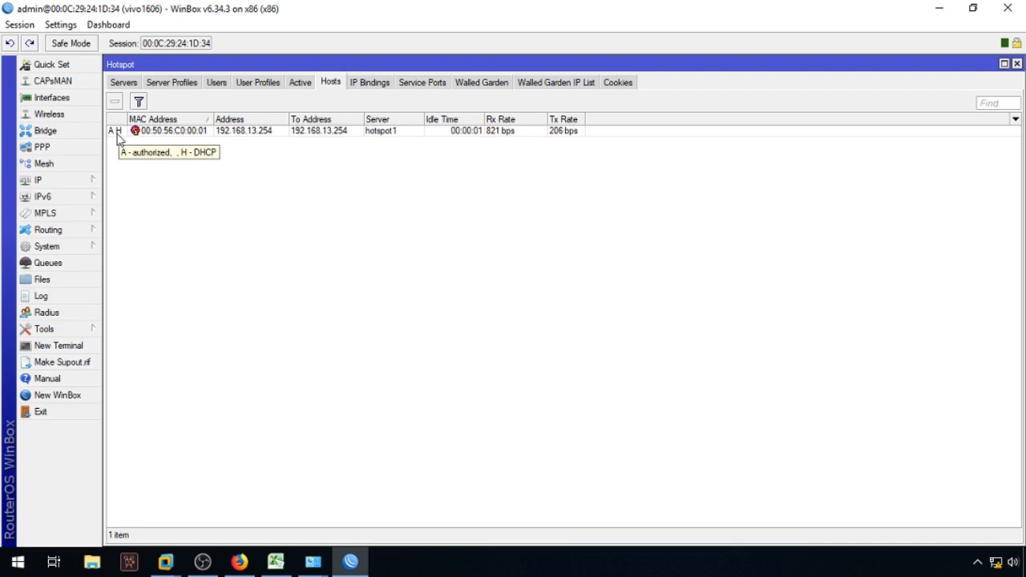
click(297, 86)
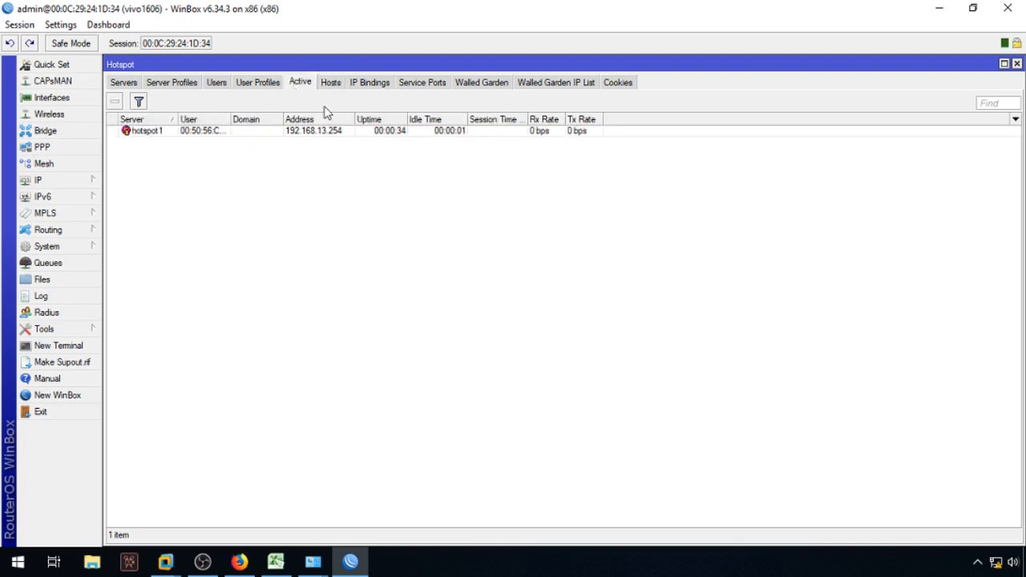
drag(603, 118, 676, 119)
drag(231, 118, 355, 120)
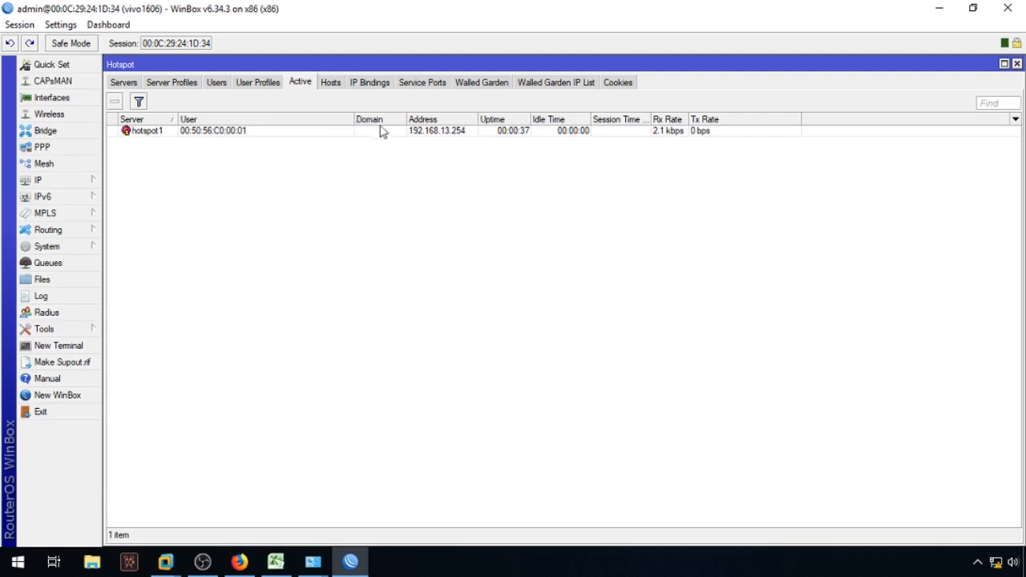
right_click(272, 181)
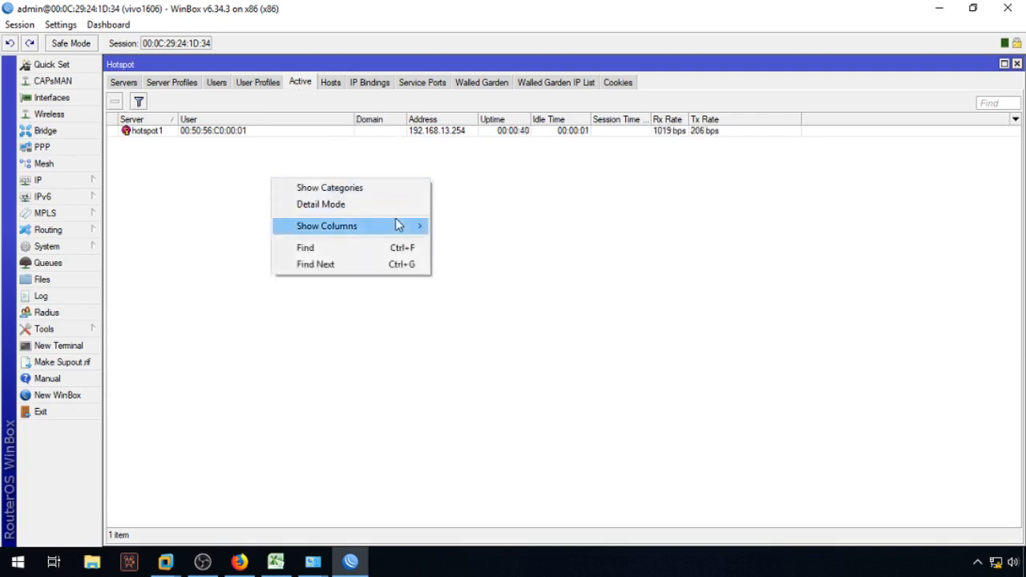
mouse_move(397, 226)
click(770, 275)
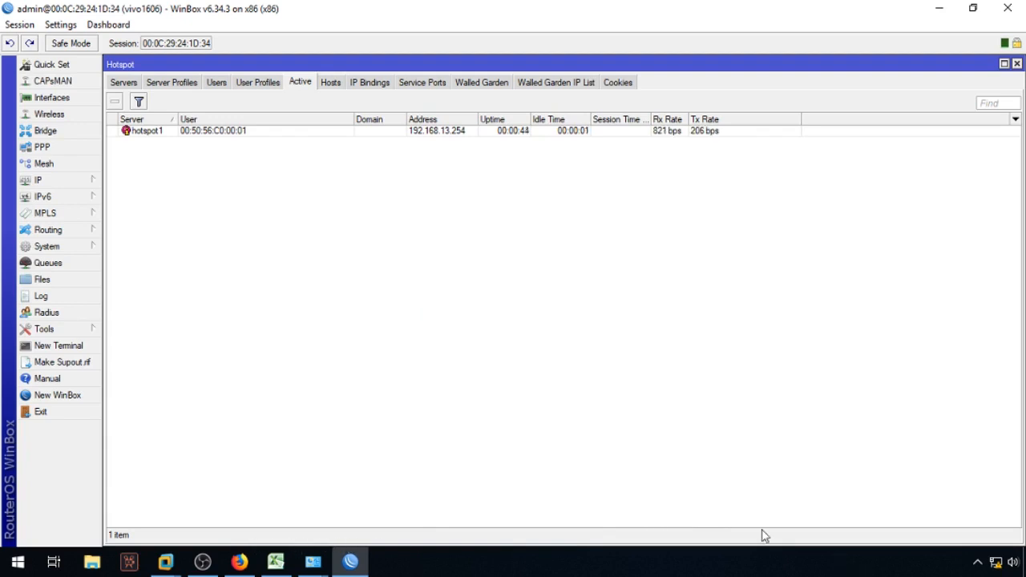
mouse_move(243, 556)
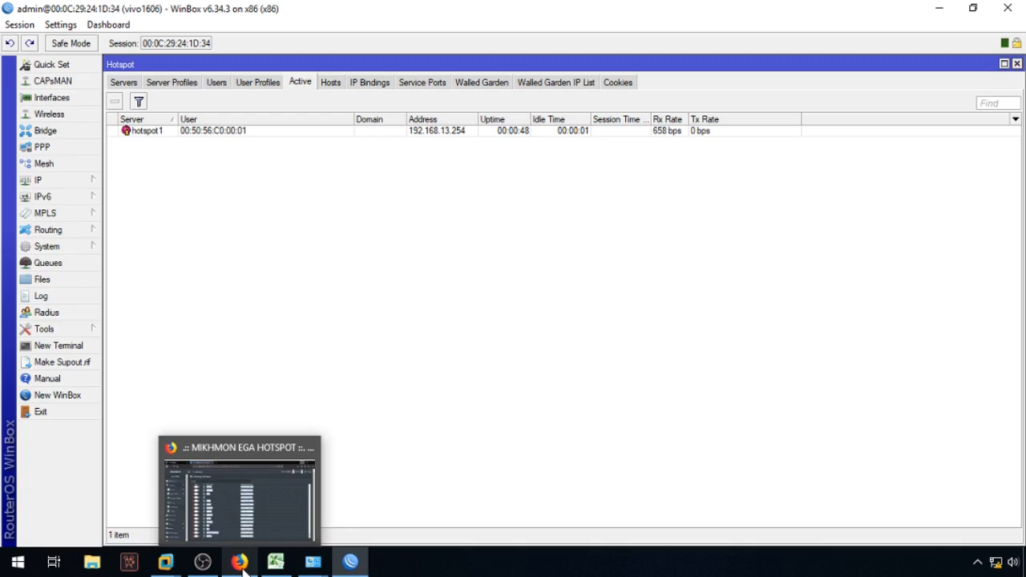
Step: In Firefox, load Egasumbar.net/status in a new tab
click(243, 564)
click(350, 13)
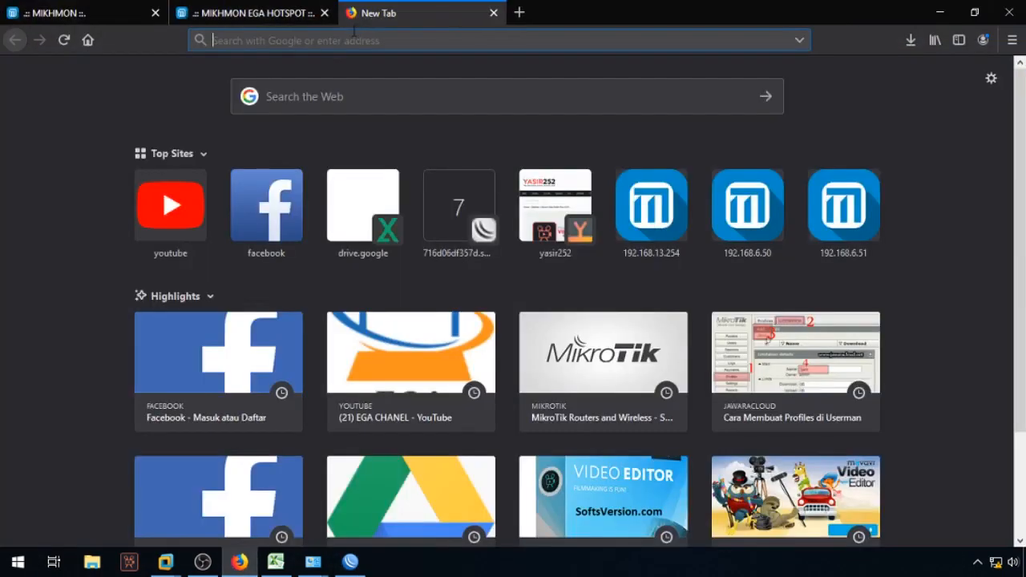
text(Egasumbar.net/)
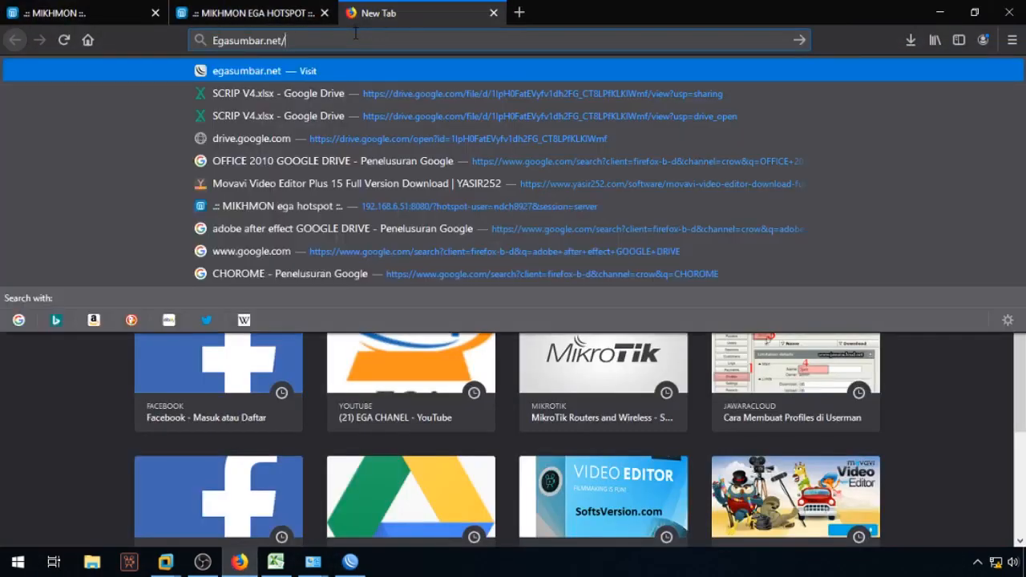
text(s)
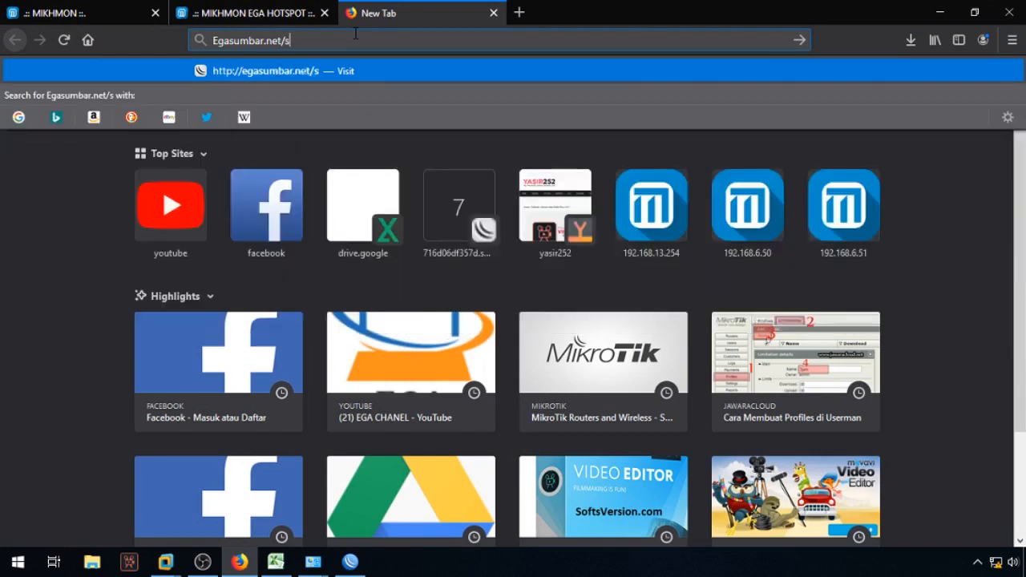
text(tatus)
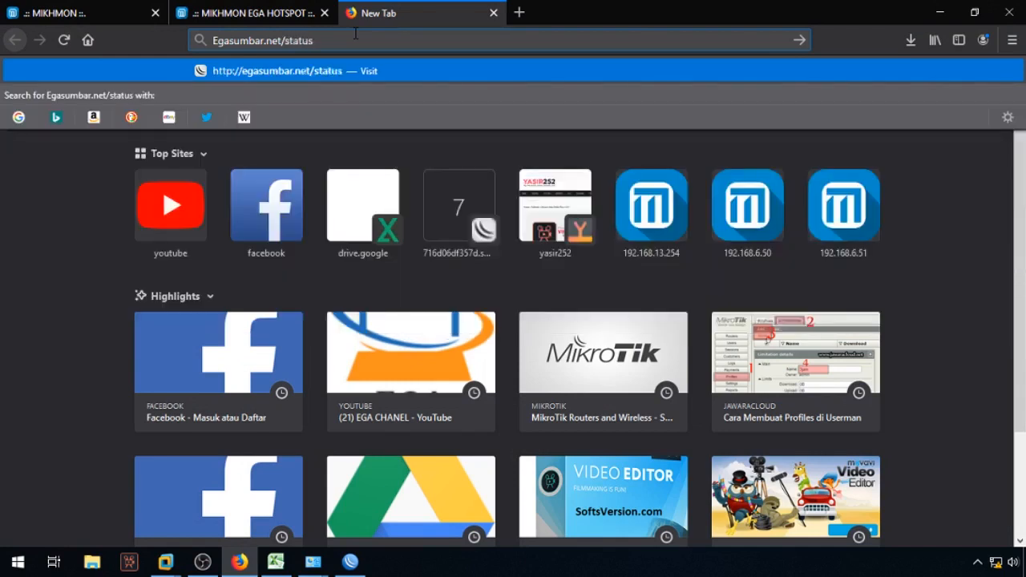
key(Return)
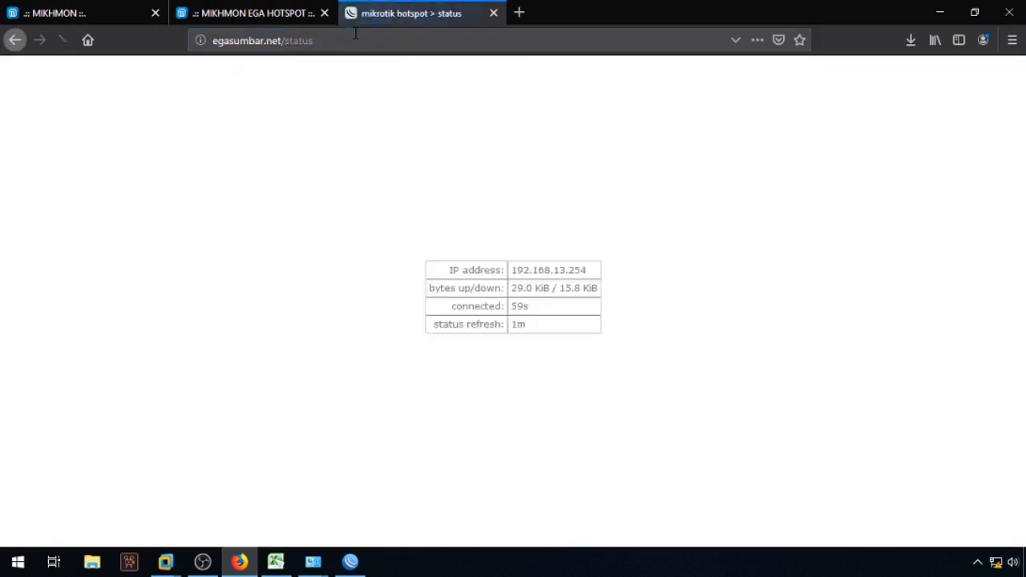
Step: Select the status table showing the connected client, then return to WinBox
drag(448, 270, 611, 350)
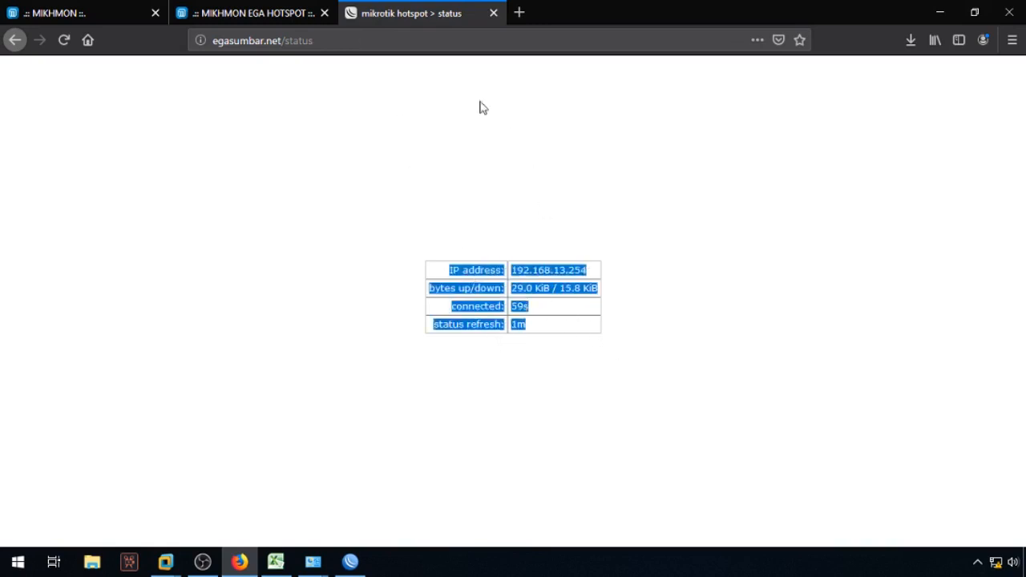
click(377, 41)
click(614, 349)
drag(622, 354, 414, 248)
drag(581, 339, 416, 245)
click(350, 561)
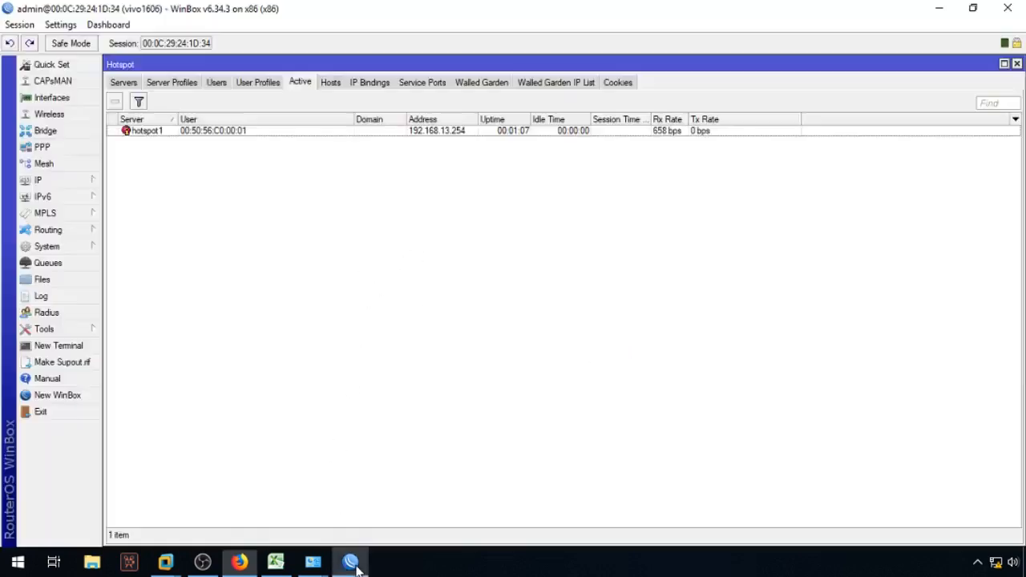
click(69, 297)
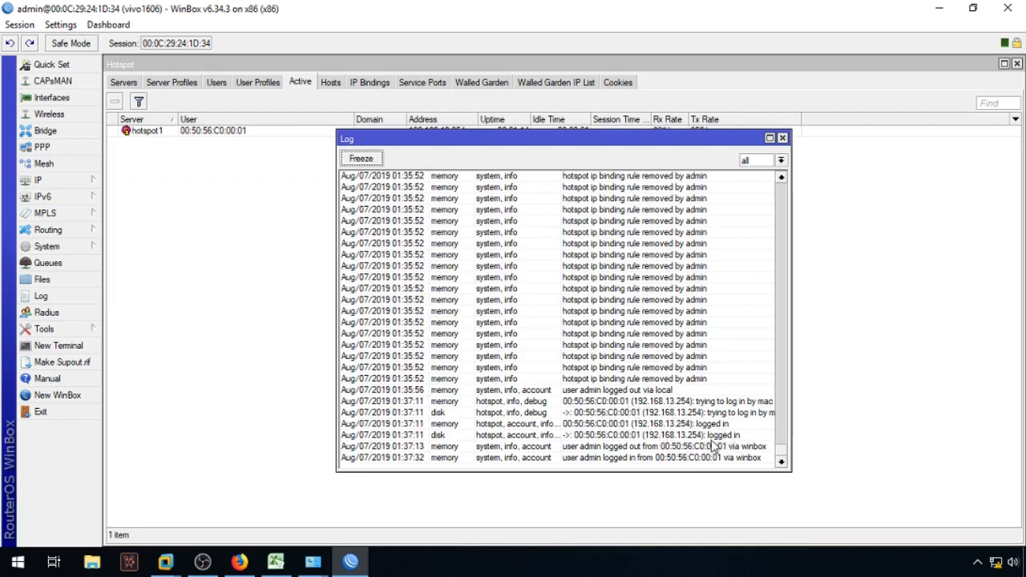
click(770, 138)
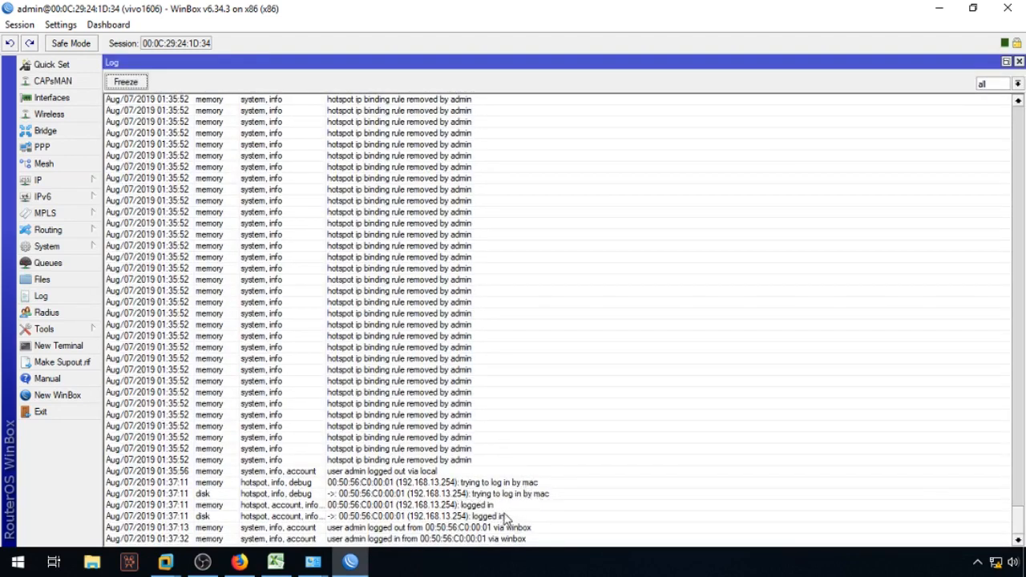
click(1019, 61)
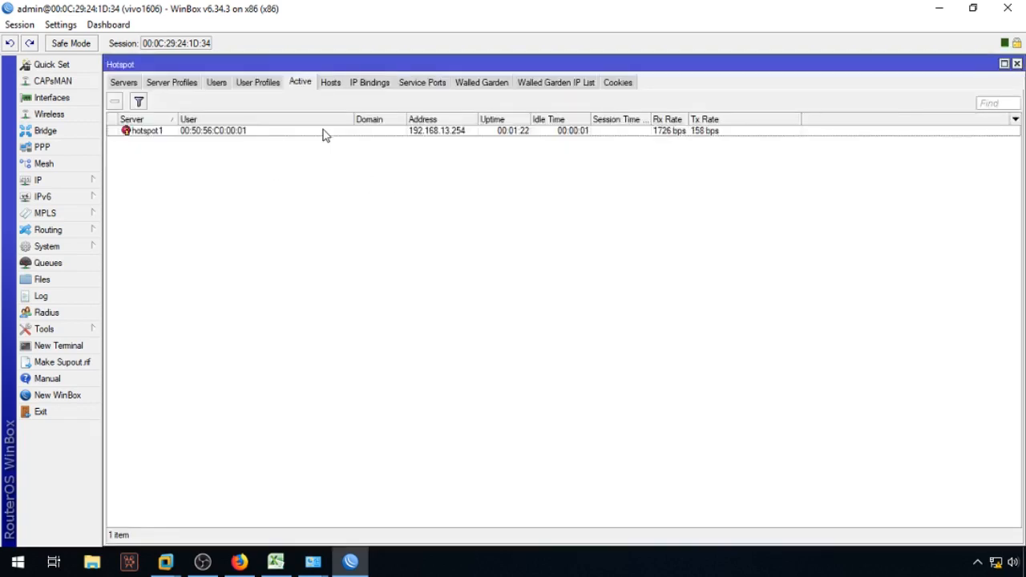
Step: Check the User Profiles, then scroll through the imported CLIEN_RUMAHAN users in the Users list
click(271, 82)
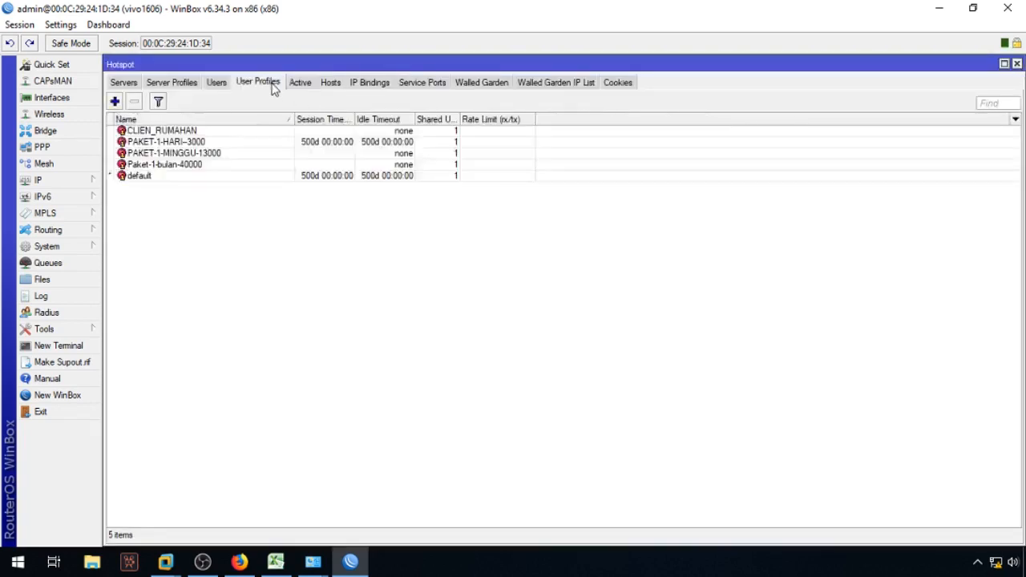
click(218, 83)
drag(1015, 157, 1012, 102)
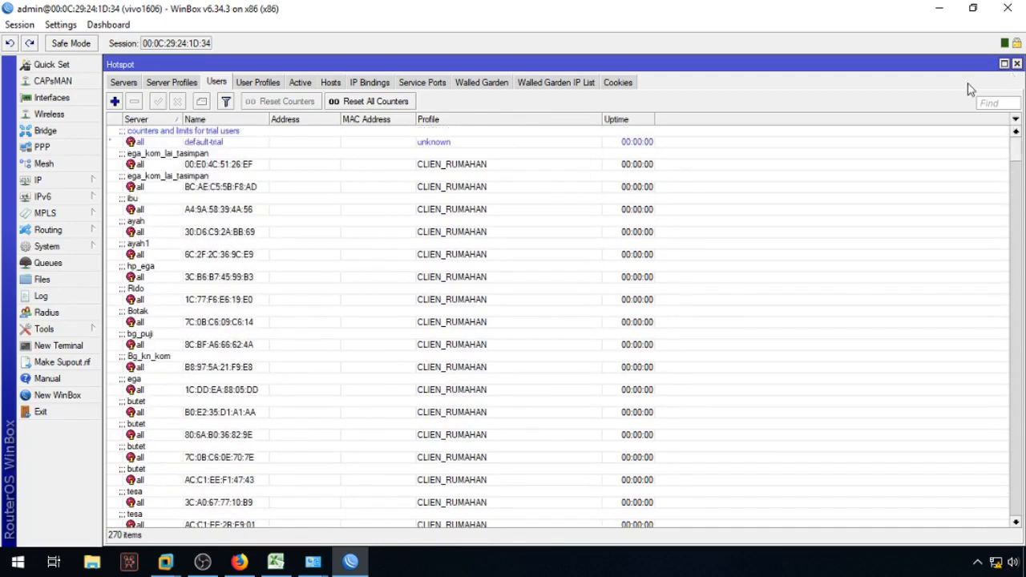
click(269, 196)
scroll(239, 455, down, 2)
scroll(239, 455, down, 1)
scroll(239, 455, up, 3)
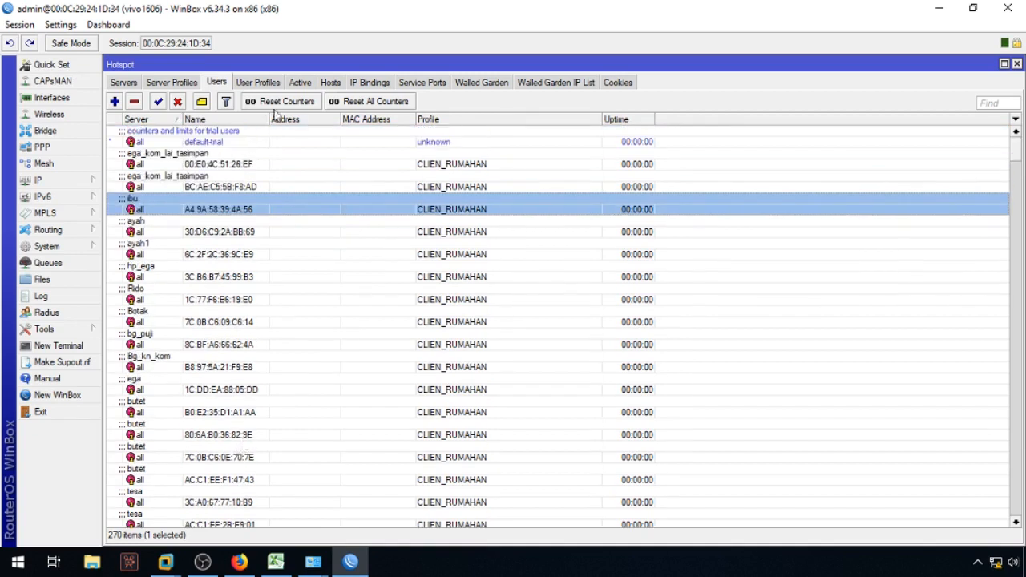
Step: Review the Active, Hosts and IP Bindings lists, then go back to the 270-user list
click(263, 83)
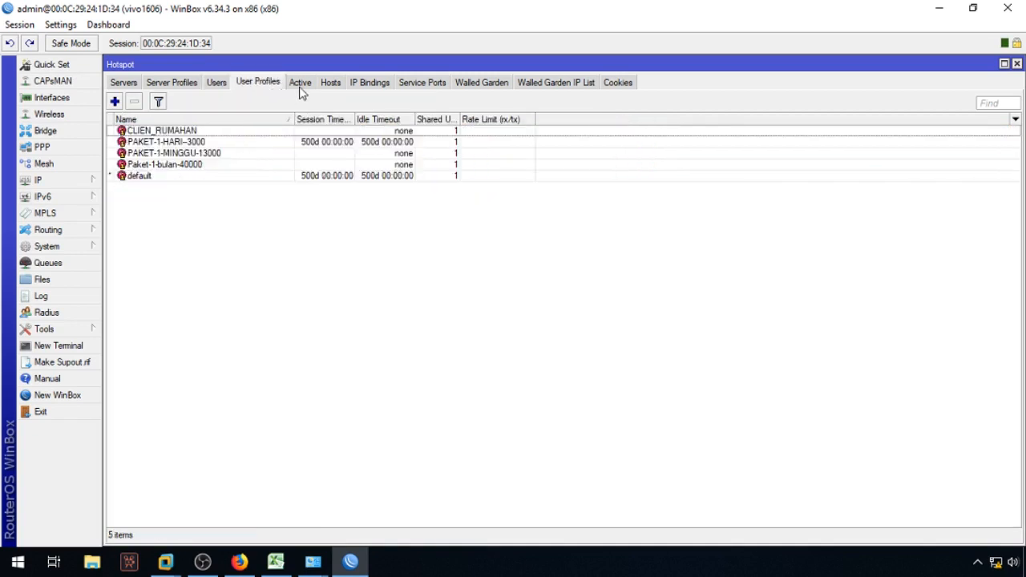
click(301, 84)
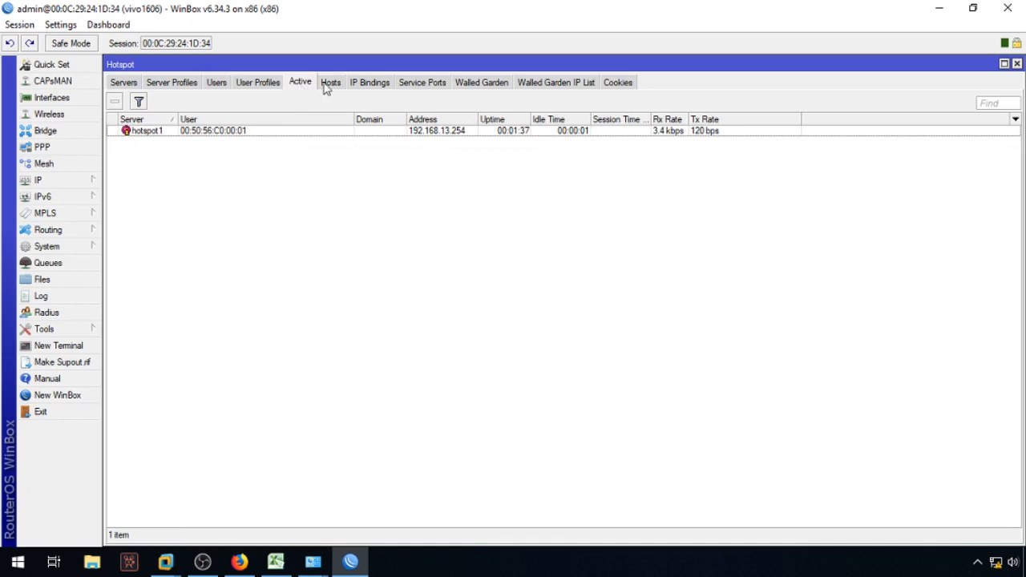
click(329, 85)
click(308, 86)
click(332, 90)
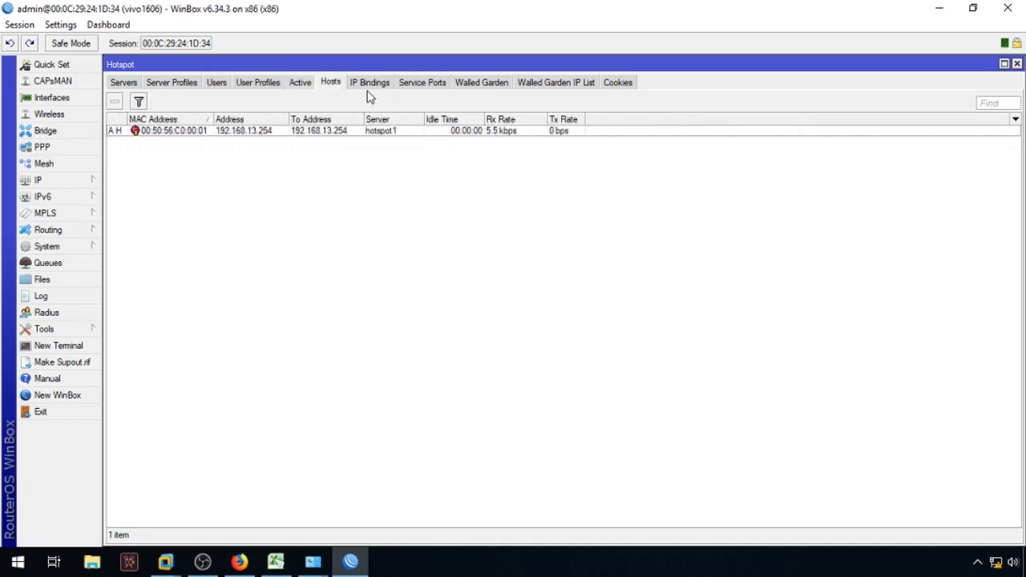
click(366, 86)
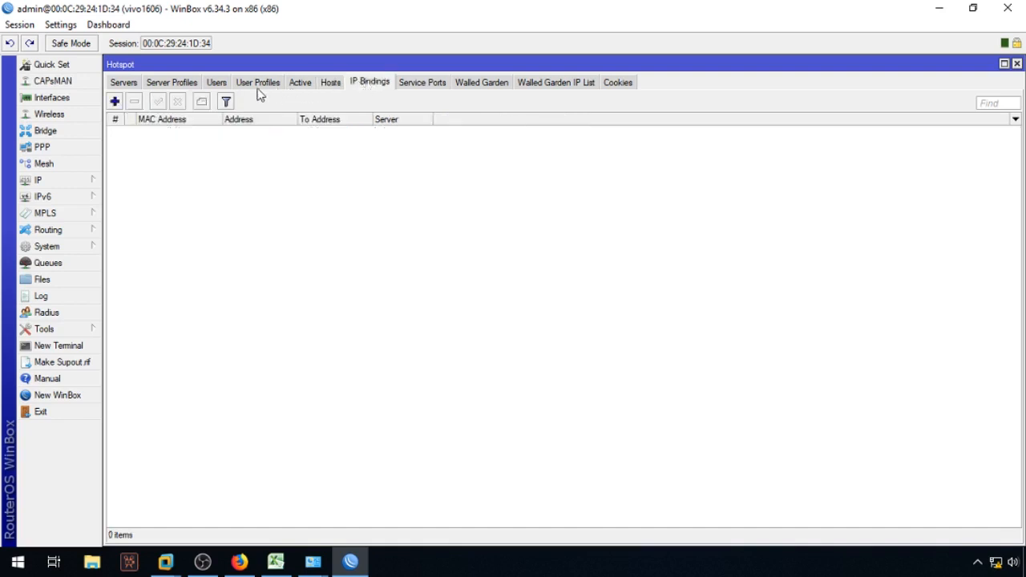
click(217, 85)
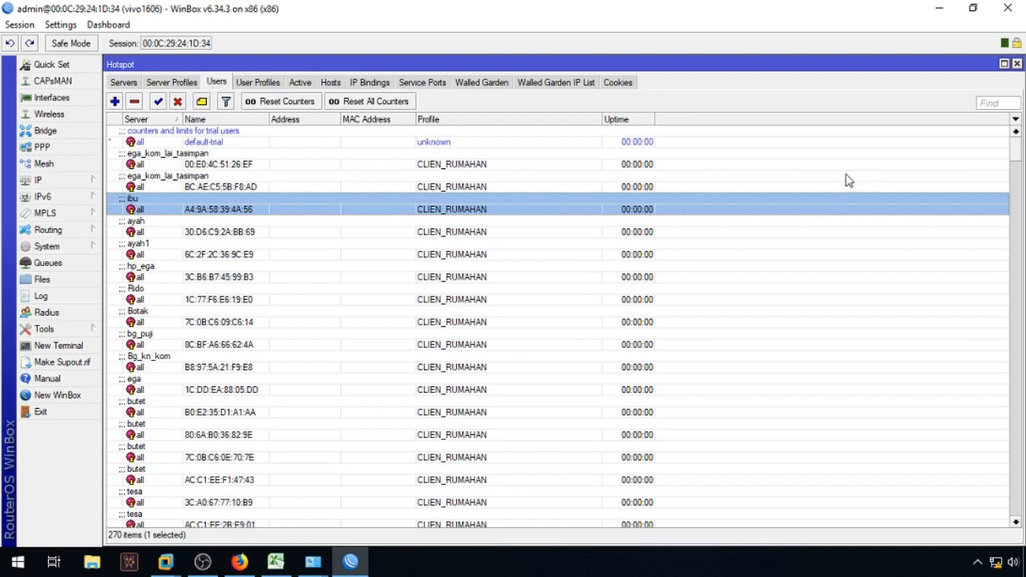
drag(1015, 159, 1021, 76)
Step: Close the Hotspot window and stop the OBS screen recording from the tray
click(1016, 64)
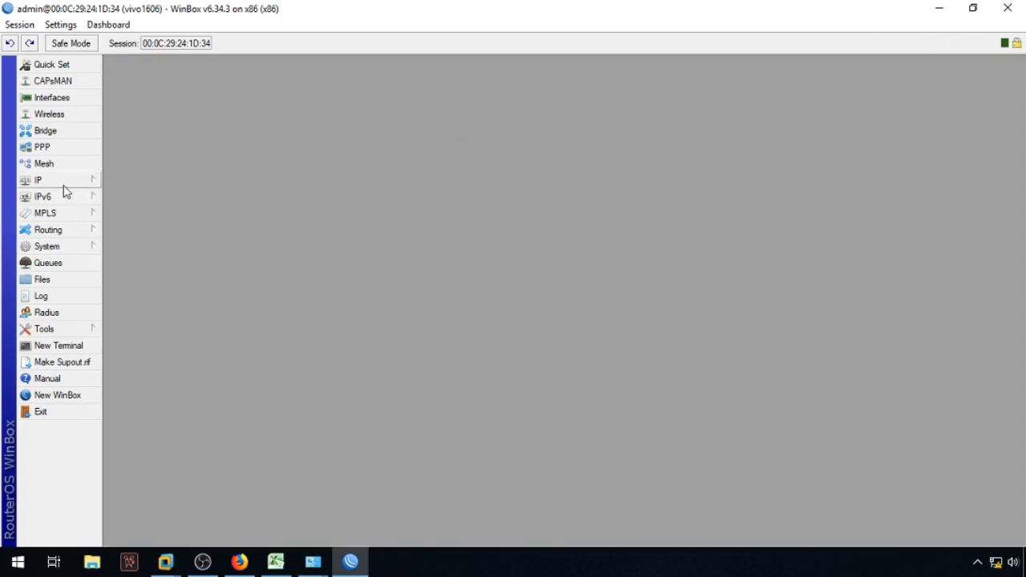
click(977, 562)
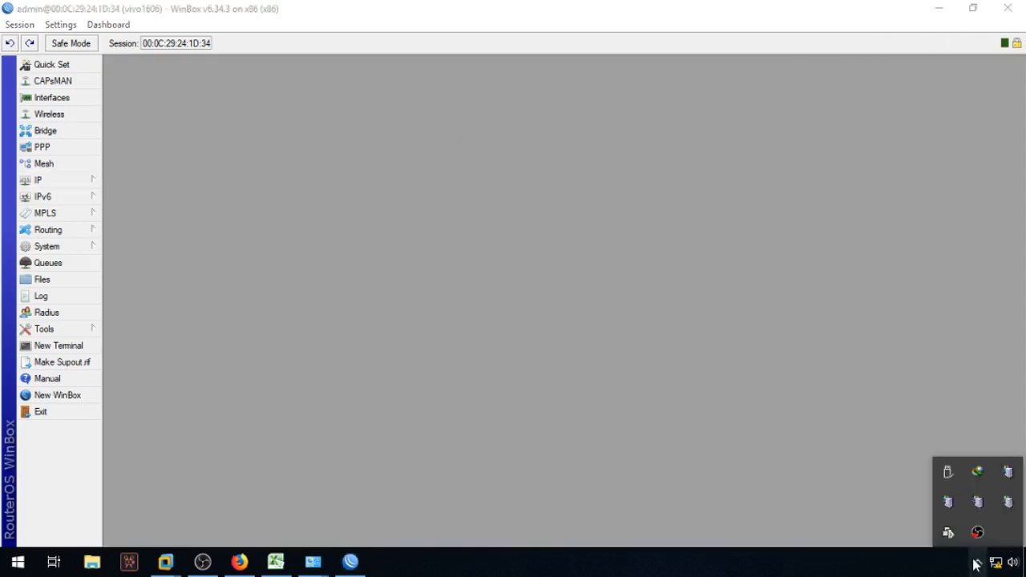
right_click(981, 535)
click(945, 491)
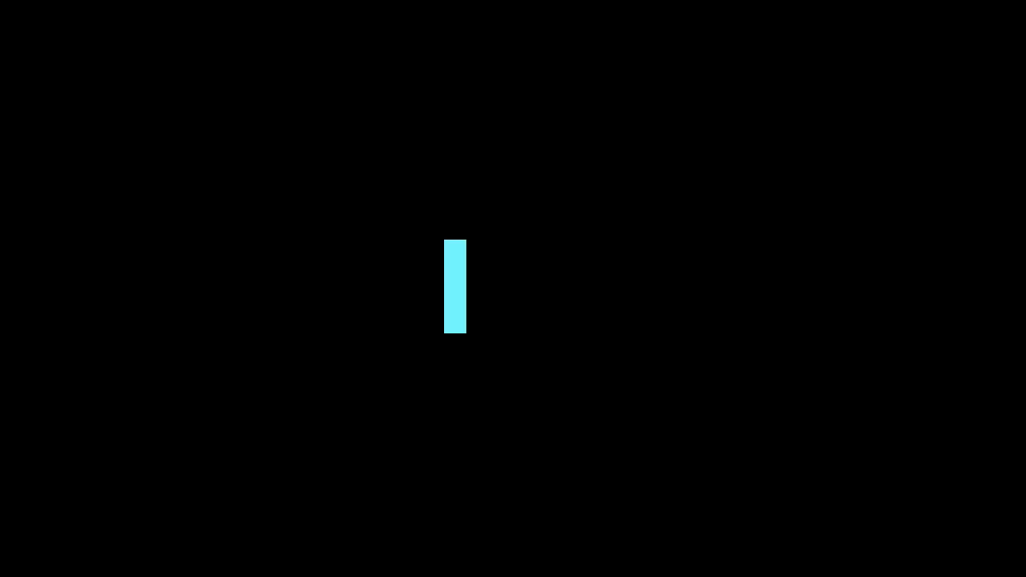